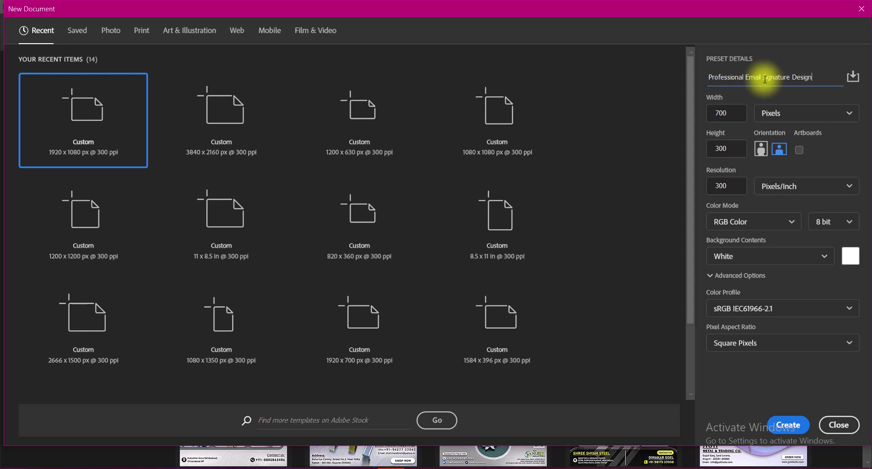
# Step: Create a 700 × 300 px, 300 ppi RGB document using the Working RGB profile
pyautogui.click(726, 113)
pyautogui.click(727, 149)
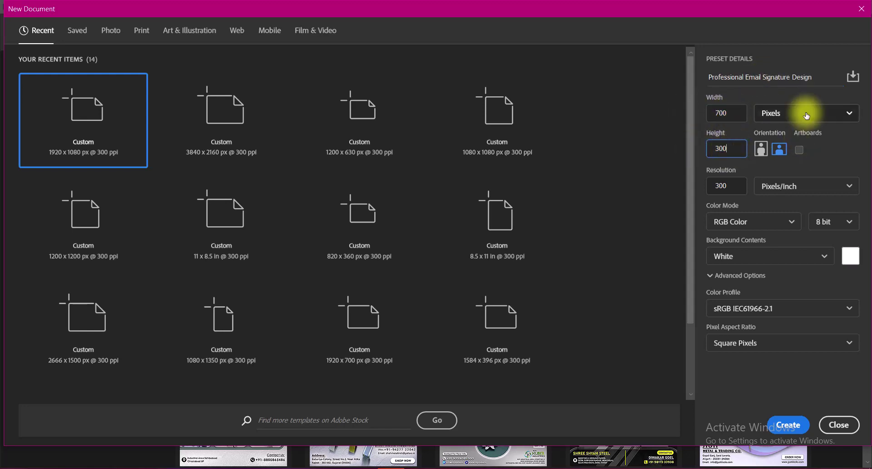
pyautogui.click(807, 116)
pyautogui.click(793, 133)
pyautogui.click(734, 185)
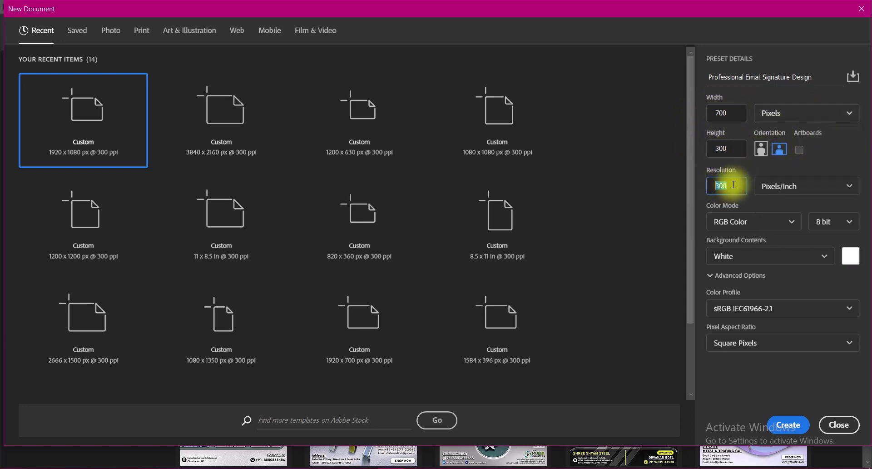
pyautogui.click(749, 221)
pyautogui.click(734, 278)
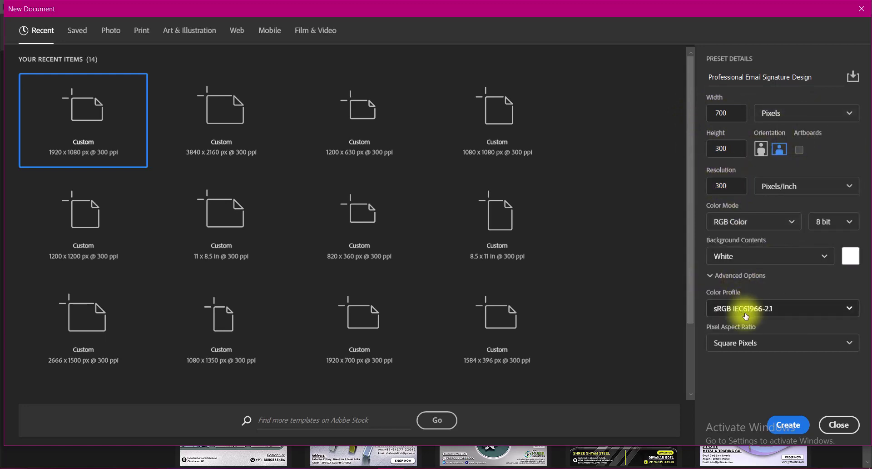
pyautogui.click(746, 308)
pyautogui.click(726, 224)
pyautogui.click(789, 424)
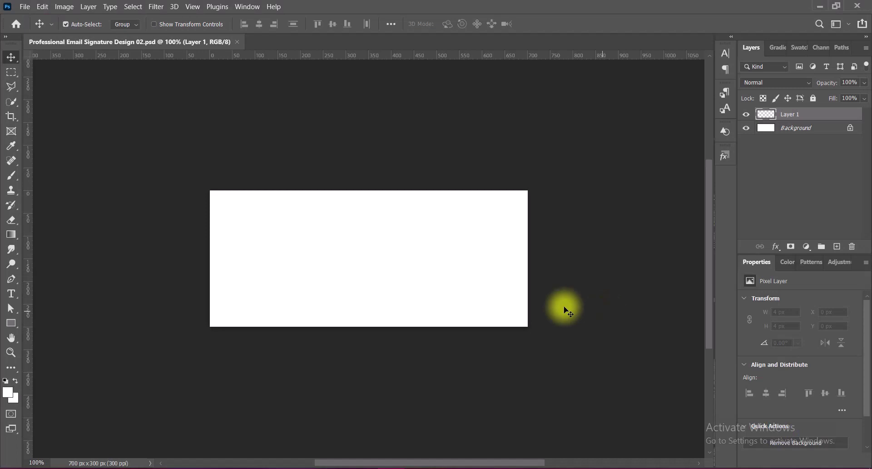
# Step: Draw a white rectangle covering the entire canvas
pyautogui.scroll(1, 421, 278)
pyautogui.scroll(4, 381, 281)
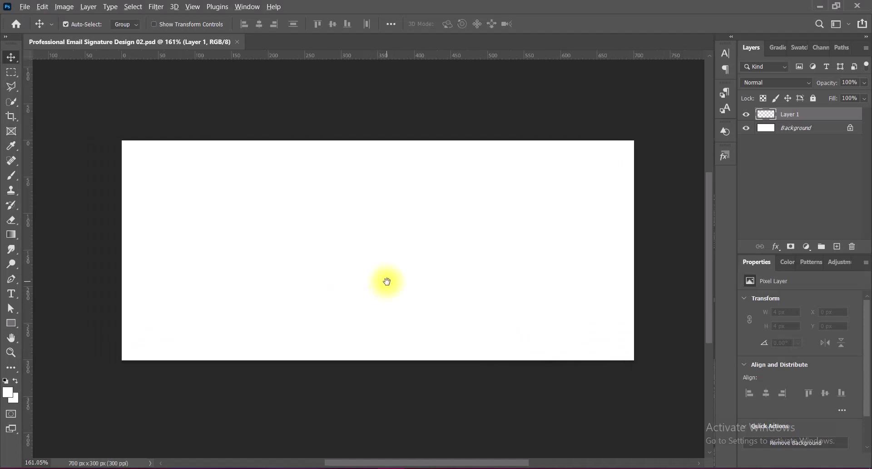
pyautogui.scroll(2, 387, 282)
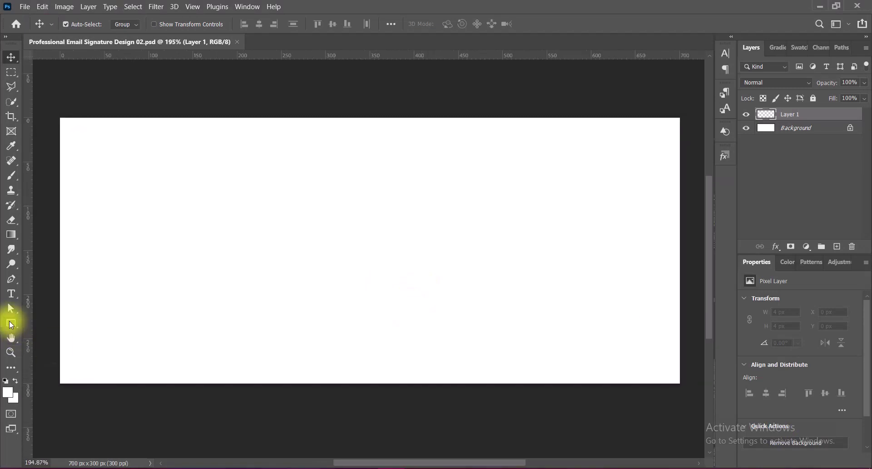
pyautogui.rightClick(11, 324)
pyautogui.click(45, 324)
pyautogui.moveTo(52, 112); pyautogui.dragTo(688, 390)
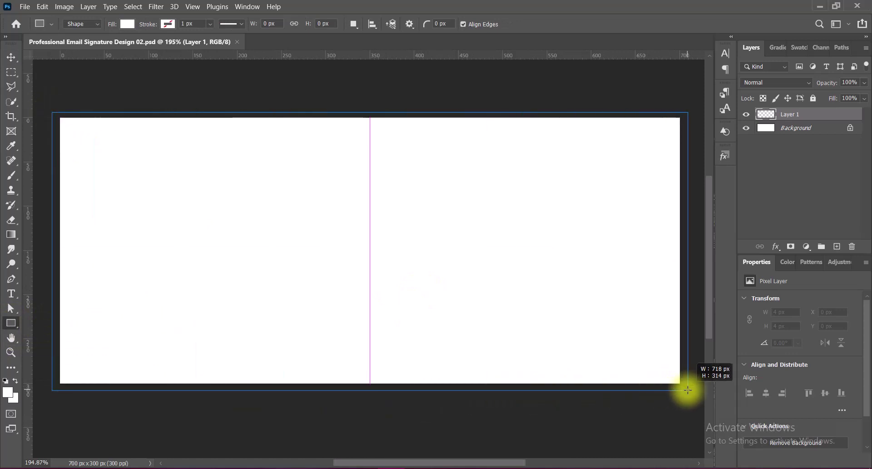
# Step: Commit the rectangle through a free transform and bring up its layer options
pyautogui.click(11, 58)
pyautogui.hotkey('ctrl', 't')
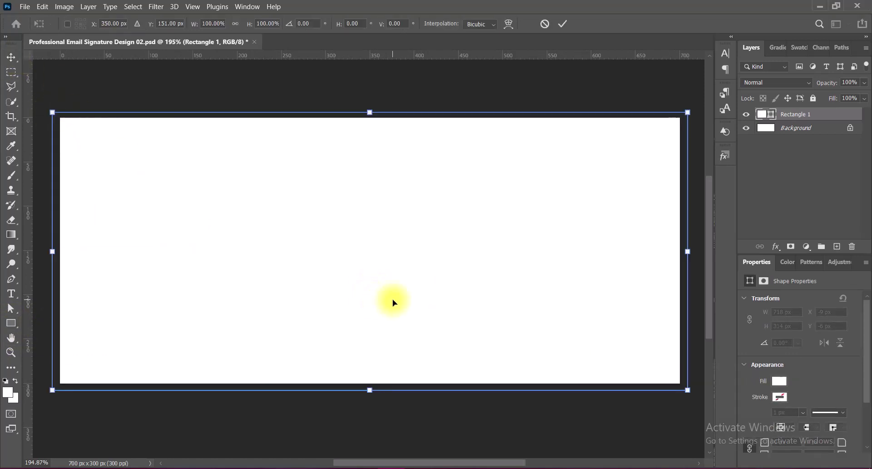
pyautogui.press('Return')
pyautogui.rightClick(795, 114)
# Step: Turn on Gradient Overlay and apply a preset from the Purples gradient folder
pyautogui.click(747, 116)
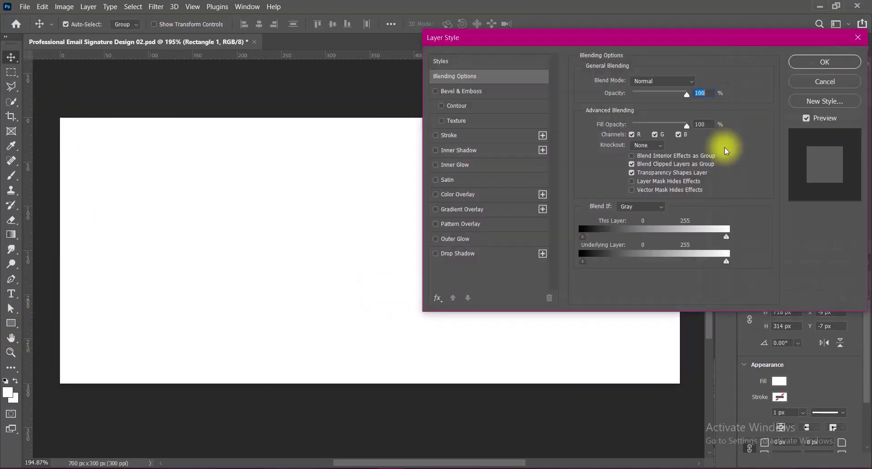
pyautogui.click(435, 209)
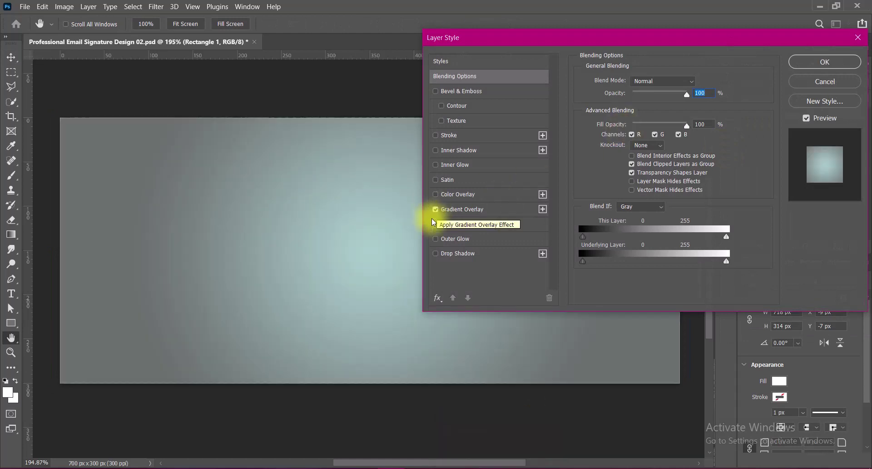
pyautogui.click(453, 208)
pyautogui.click(687, 108)
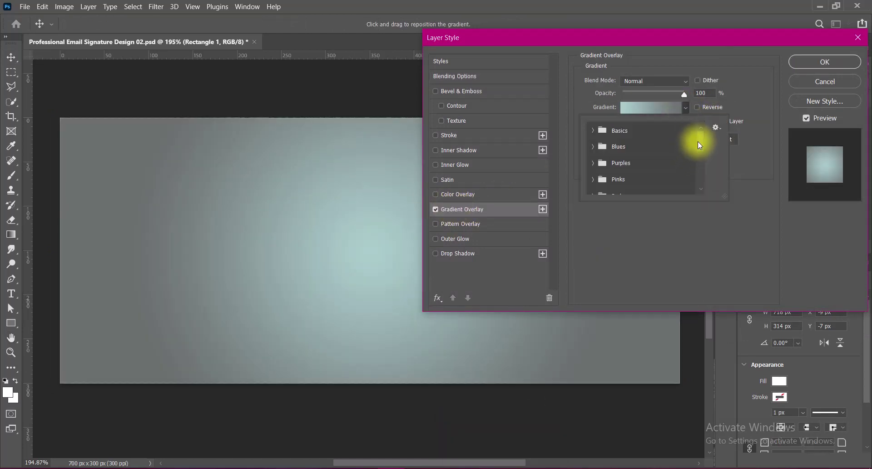
pyautogui.scroll(-2, 698, 143)
pyautogui.click(591, 140)
pyautogui.moveTo(702, 141); pyautogui.dragTo(702, 149)
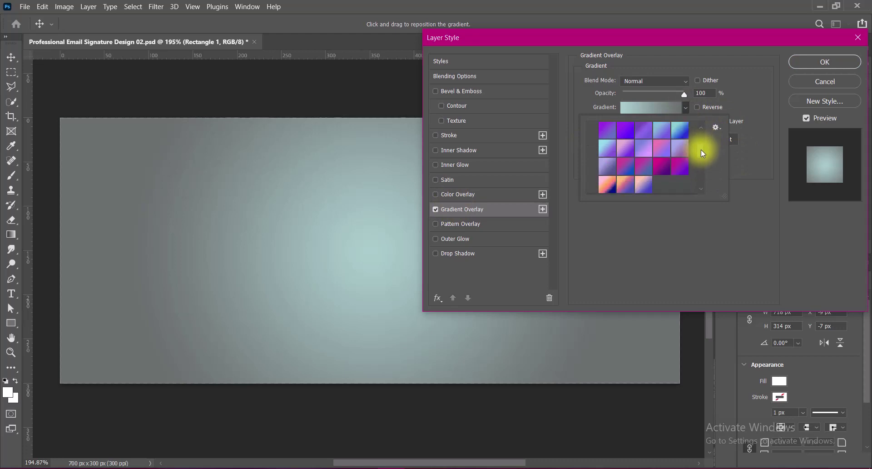
pyautogui.click(625, 148)
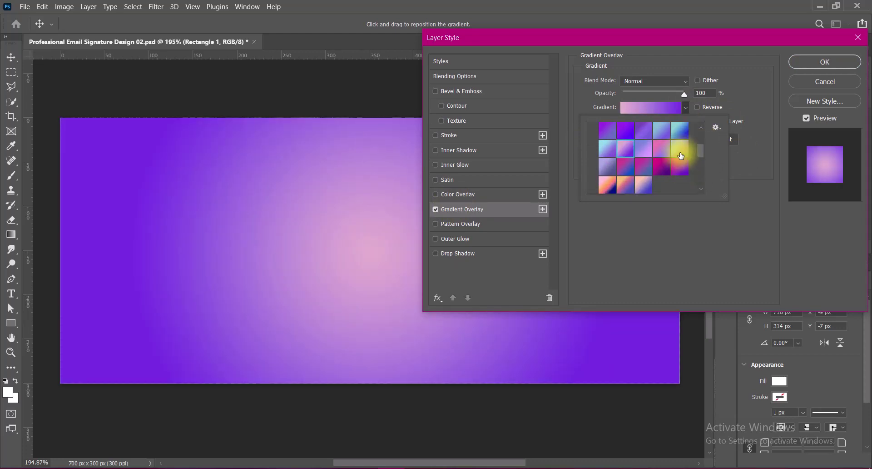
# Step: Settle on the lavender-pink preset from the Purples gradients
pyautogui.click(679, 150)
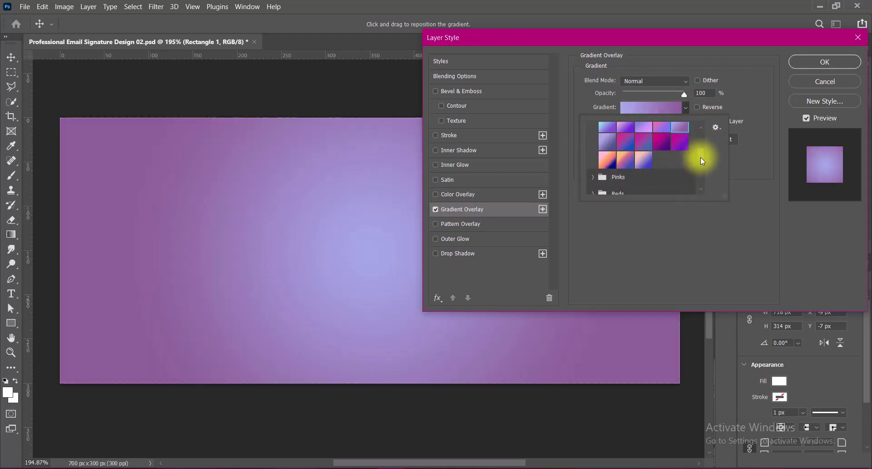
pyautogui.moveTo(701, 157); pyautogui.dragTo(702, 154)
pyautogui.click(609, 160)
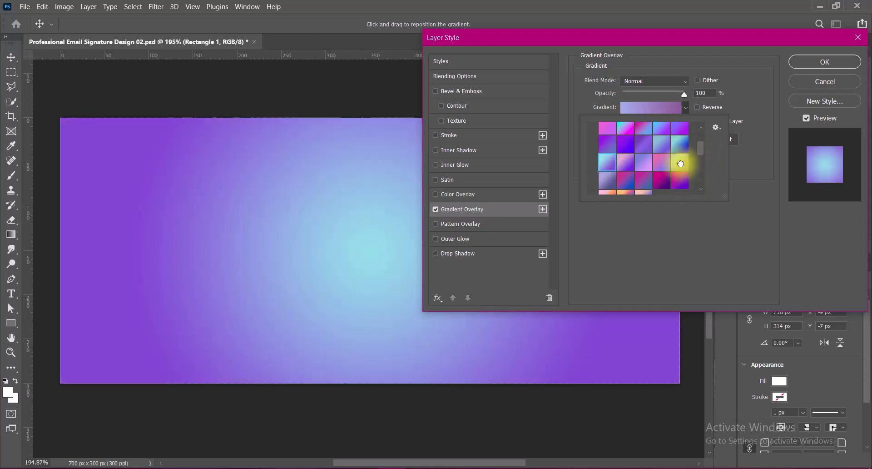
pyautogui.click(680, 162)
pyautogui.click(643, 162)
pyautogui.click(680, 162)
pyautogui.moveTo(703, 157); pyautogui.dragTo(700, 136)
pyautogui.click(592, 142)
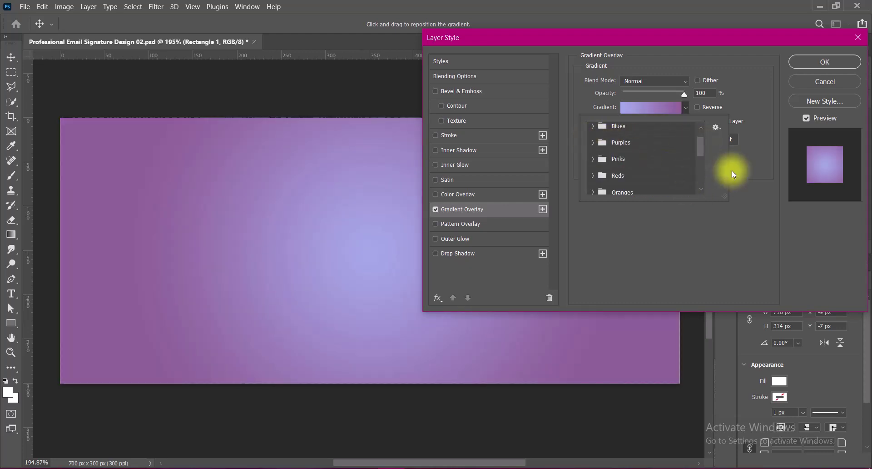
pyautogui.click(748, 175)
# Step: Make the gradient Reflected with a -69° angle
pyautogui.click(677, 121)
pyautogui.click(651, 156)
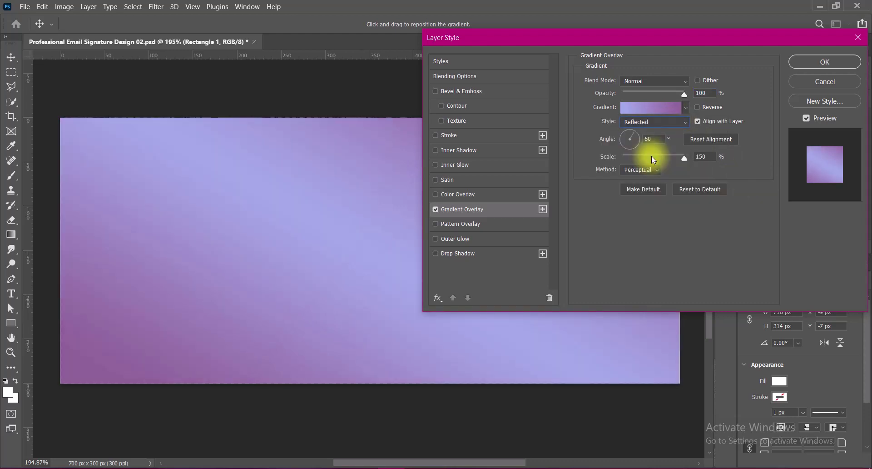
pyautogui.click(697, 107)
pyautogui.click(697, 107)
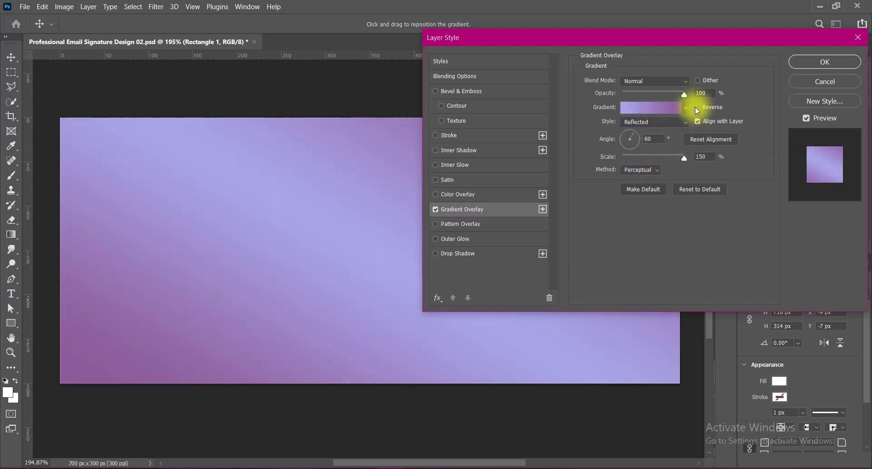
pyautogui.click(632, 144)
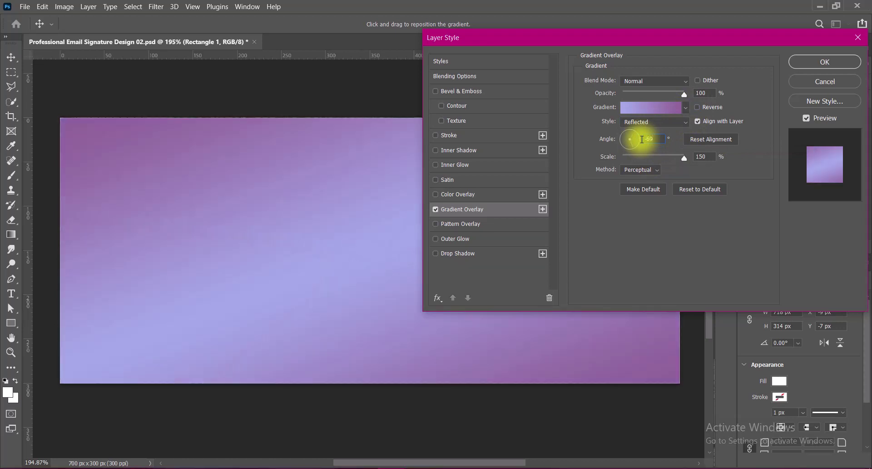
# Step: Change the left gradient stop to light blue #aadeff and enable textured Bevel & Emboss
pyautogui.click(649, 107)
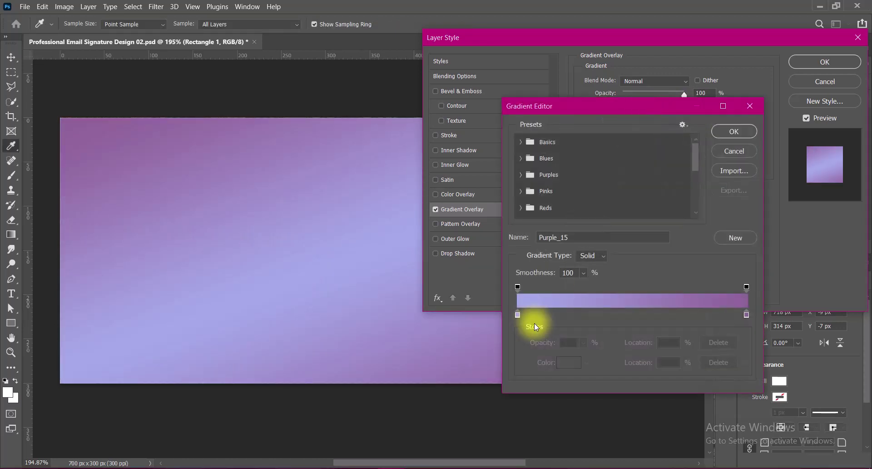
pyautogui.doubleClick(518, 314)
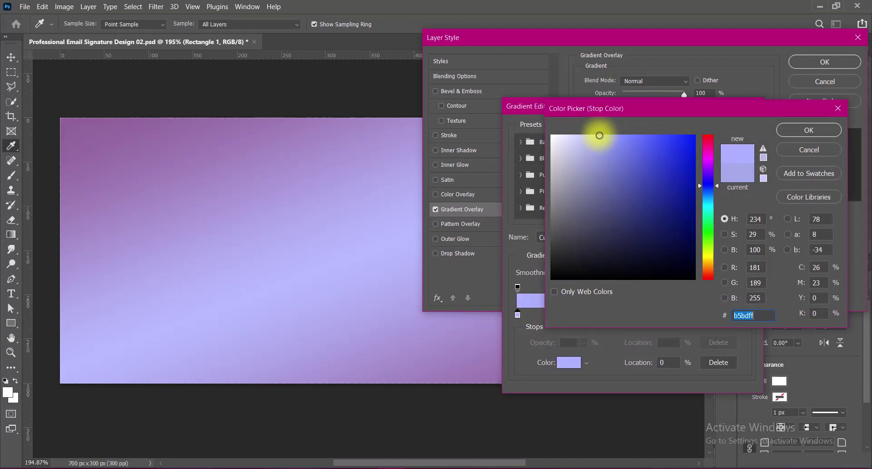
pyautogui.moveTo(600, 135); pyautogui.dragTo(599, 132)
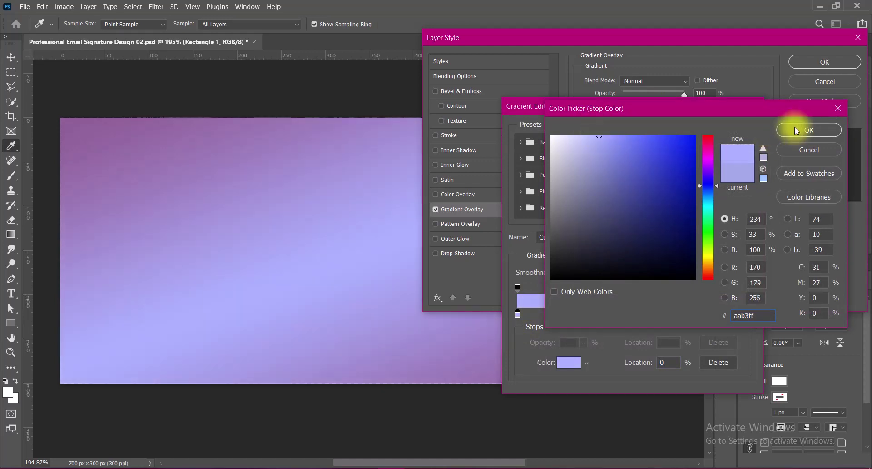
pyautogui.click(707, 197)
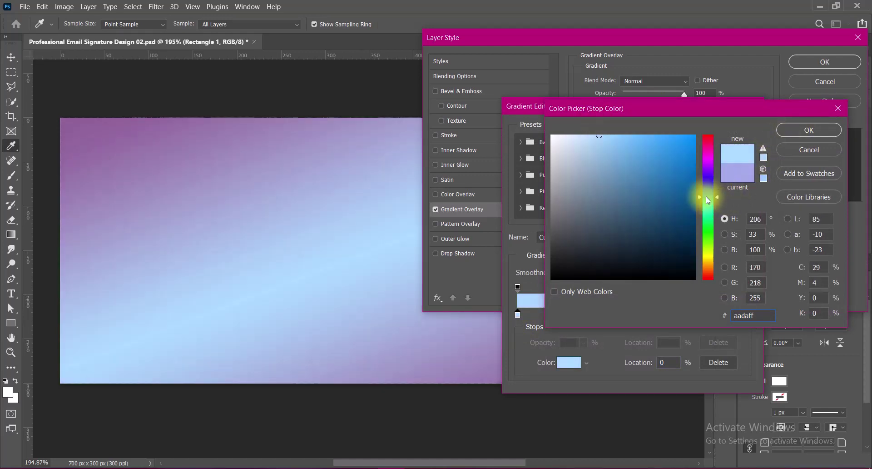
pyautogui.click(708, 168)
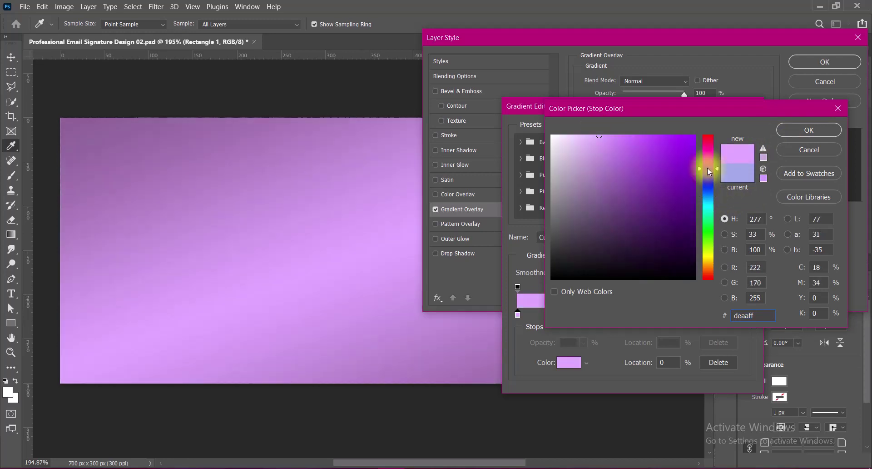
pyautogui.click(708, 199)
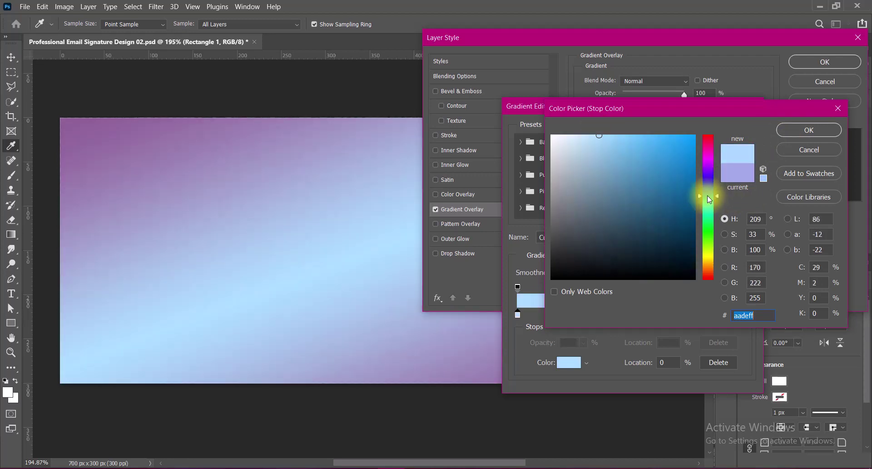
pyautogui.click(807, 128)
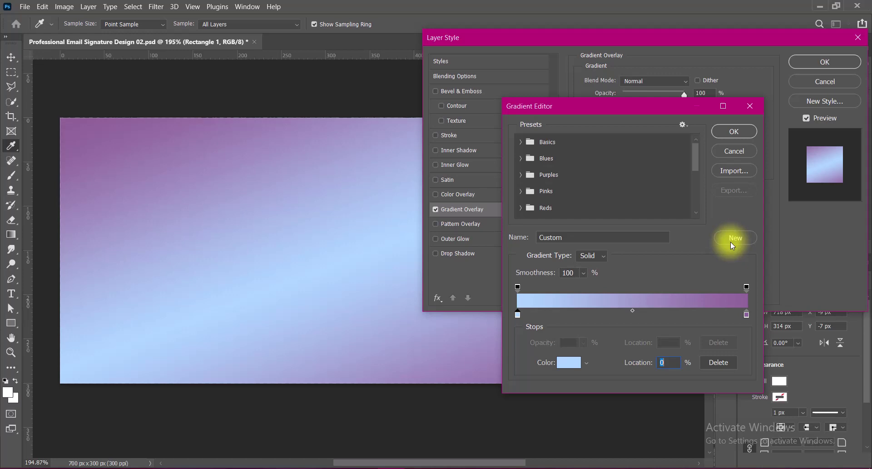
pyautogui.click(726, 133)
pyautogui.click(442, 120)
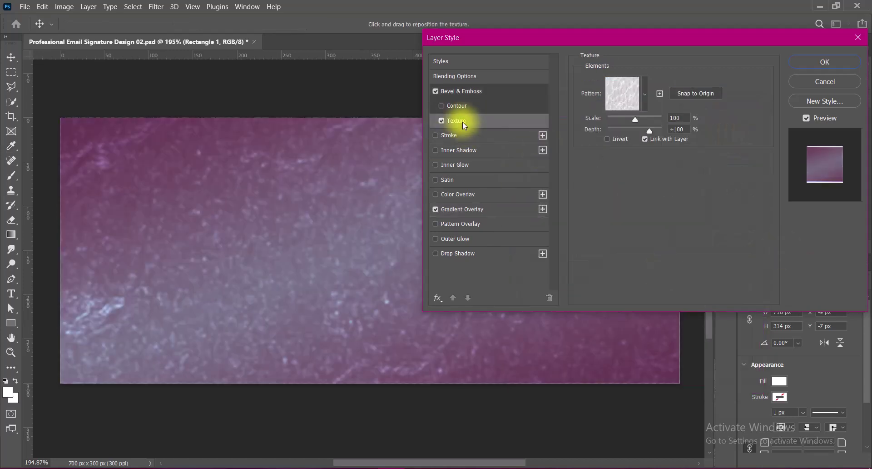
# Step: Give the bevel a jagged gloss contour and lower its shadow opacity to 18%
pyautogui.click(457, 91)
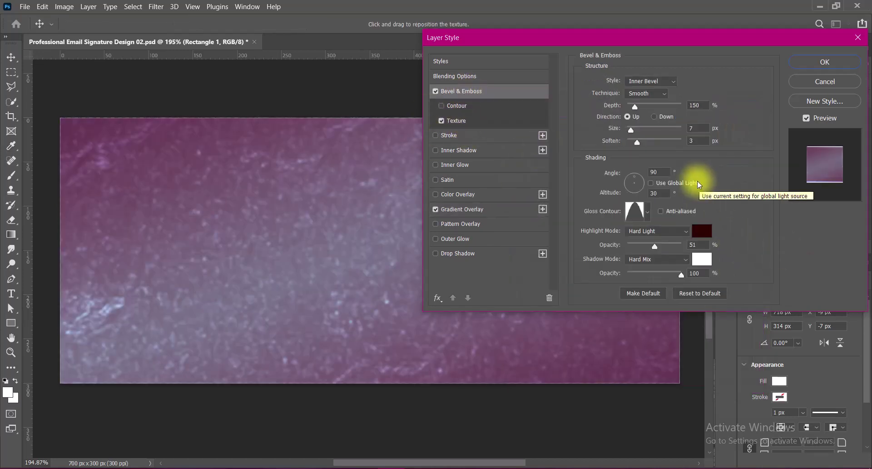
pyautogui.moveTo(681, 274)
pyautogui.mouseDown()
pyautogui.moveTo(624, 278)
pyautogui.moveTo(699, 278)
pyautogui.moveTo(637, 279)
pyautogui.mouseUp()
pyautogui.click(648, 212)
pyautogui.click(530, 287)
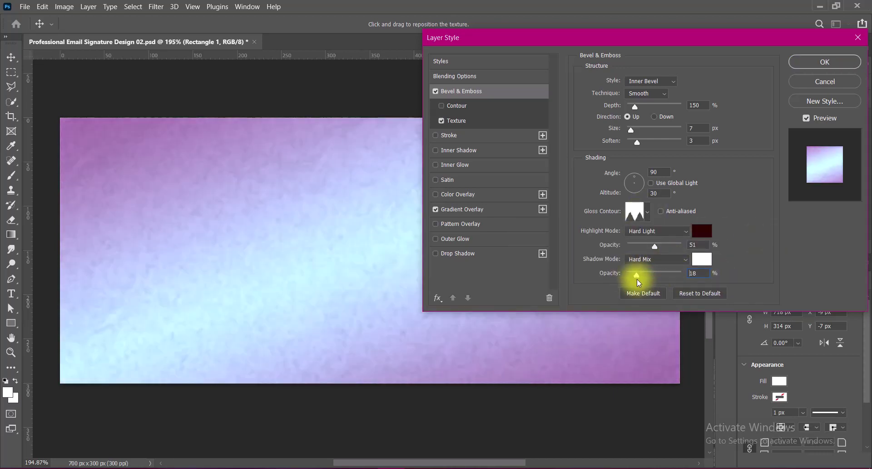
pyautogui.moveTo(655, 246)
pyautogui.mouseDown()
pyautogui.moveTo(713, 248)
pyautogui.moveTo(608, 250)
pyautogui.moveTo(647, 249)
pyautogui.mouseUp()
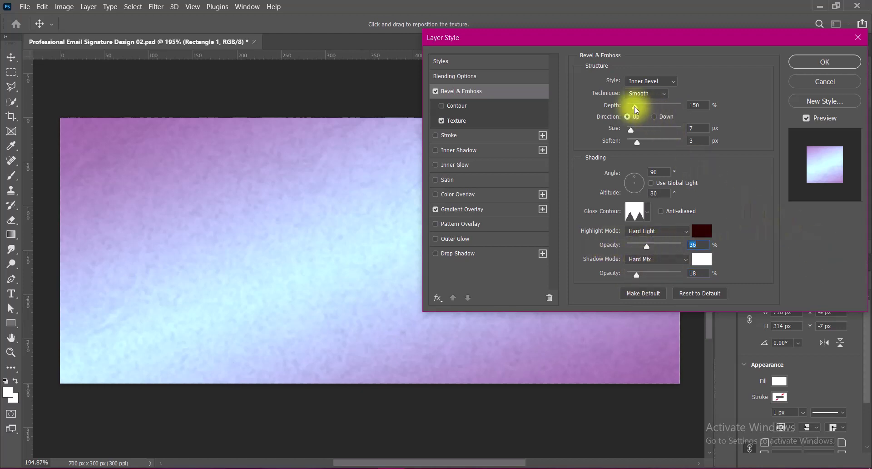
# Step: Set the bevel depth to 60% and enlarge the bevel size
pyautogui.moveTo(635, 108); pyautogui.dragTo(614, 107)
pyautogui.doubleClick(696, 105)
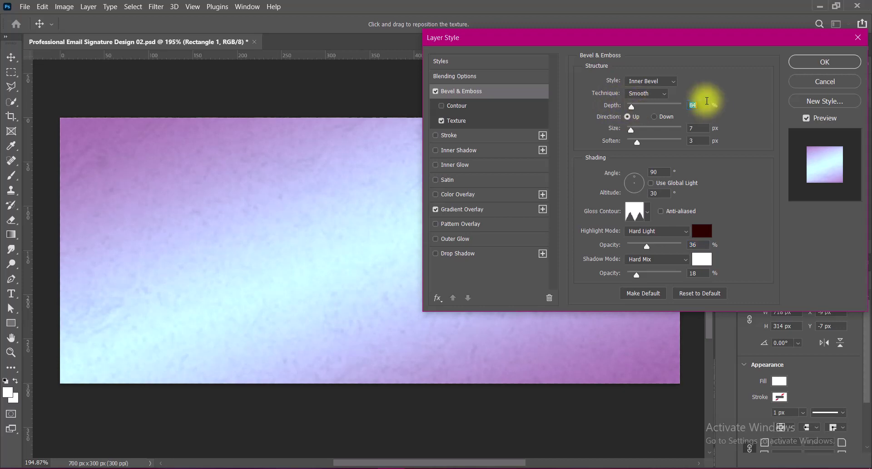
pyautogui.write('3')
pyautogui.press('BackSpace')
pyautogui.write('60')
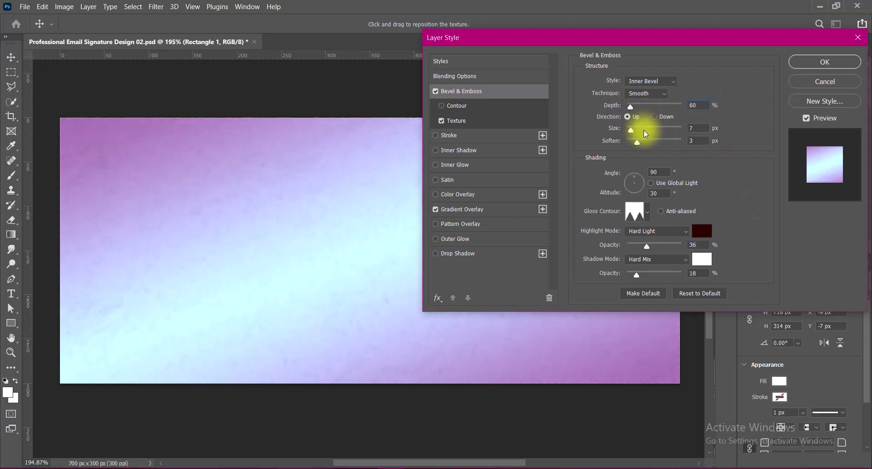
pyautogui.moveTo(631, 130); pyautogui.dragTo(710, 127)
pyautogui.click(499, 120)
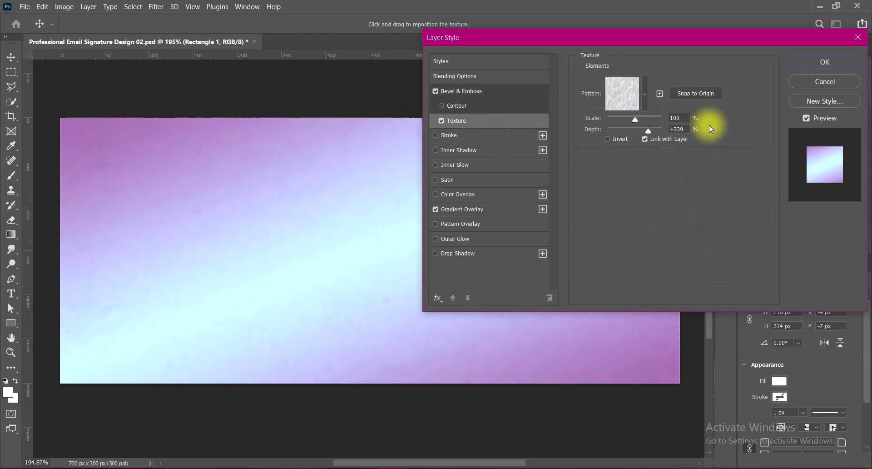
pyautogui.click(468, 91)
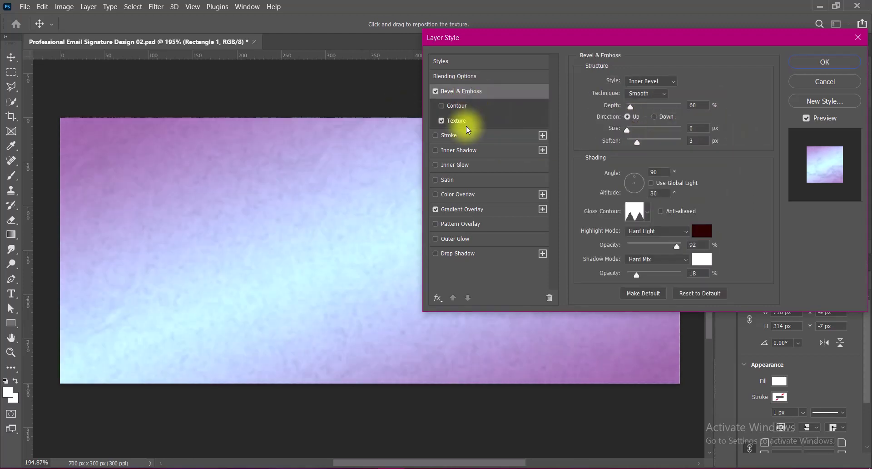
# Step: Adjust highlight opacity, set Soften to 2 px and depth to 39%
pyautogui.moveTo(637, 244); pyautogui.dragTo(656, 245)
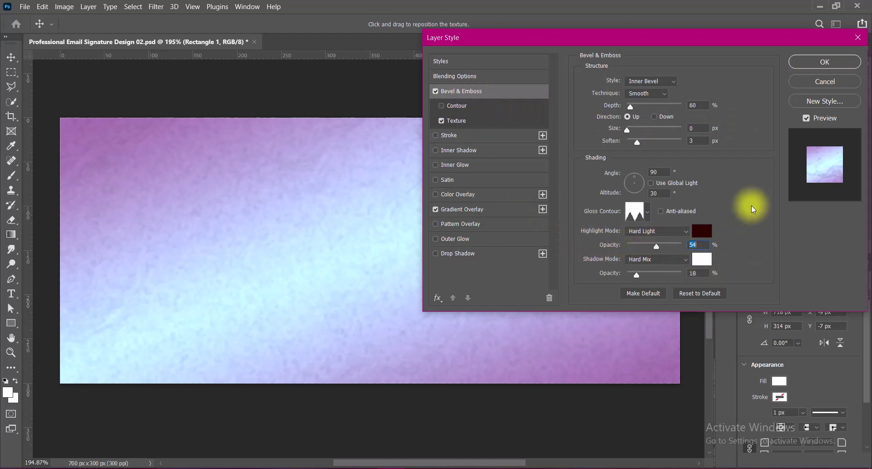
pyautogui.doubleClick(696, 140)
pyautogui.write('2')
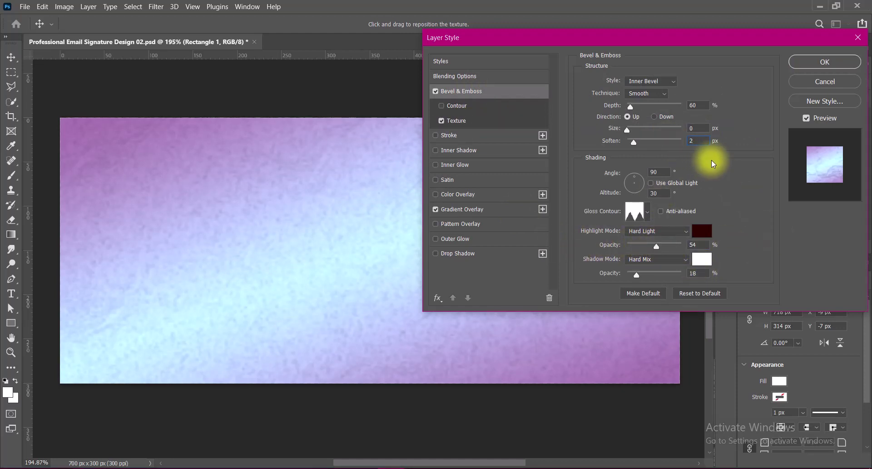
pyautogui.moveTo(630, 106); pyautogui.dragTo(627, 106)
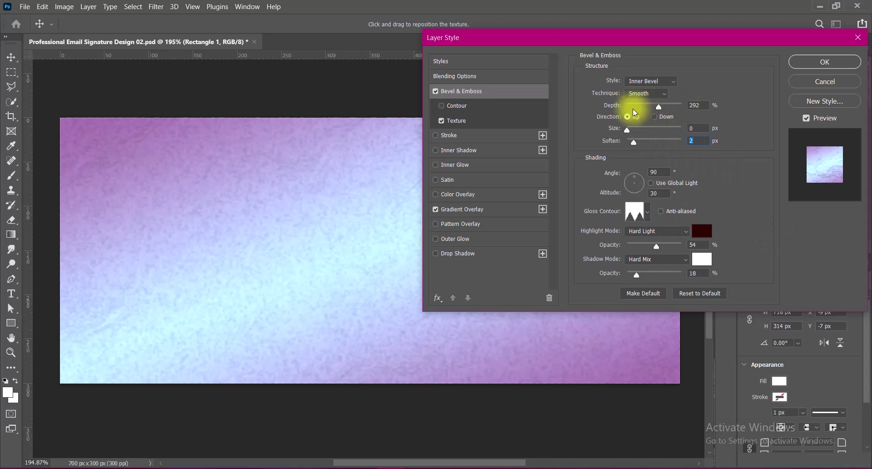
pyautogui.write('39')
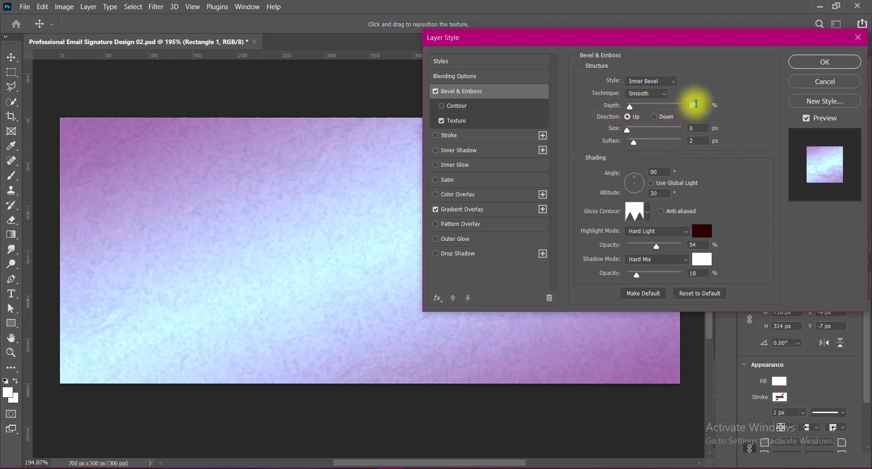
# Step: Set shadow opacity to 15%, bevel size 33, and direction Up
pyautogui.moveTo(637, 275)
pyautogui.mouseDown()
pyautogui.moveTo(601, 274)
pyautogui.moveTo(634, 275)
pyautogui.mouseUp()
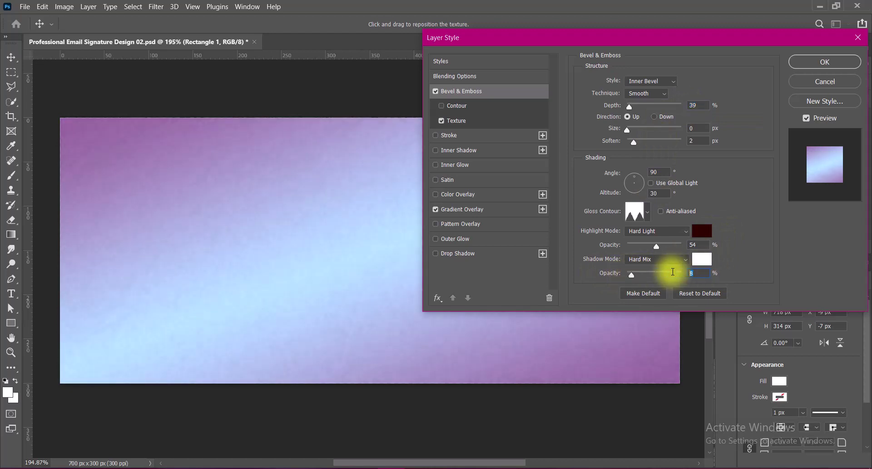
pyautogui.write('21')
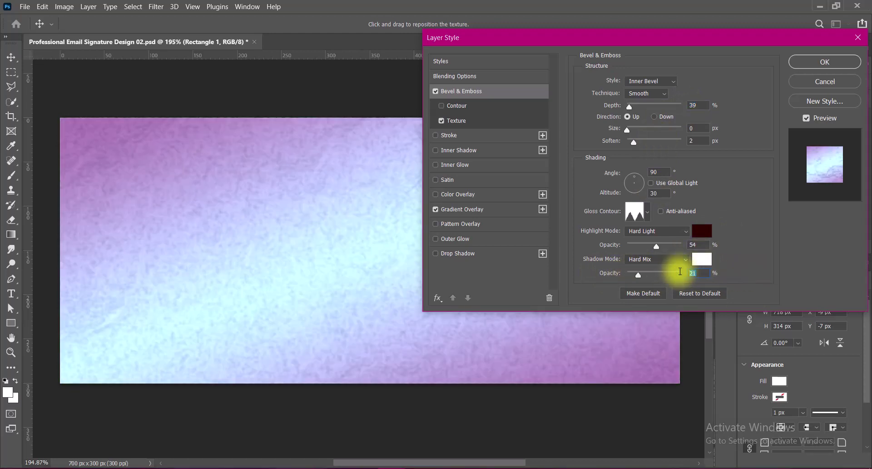
pyautogui.press('BackSpace')
pyautogui.press('BackSpace')
pyautogui.write('15')
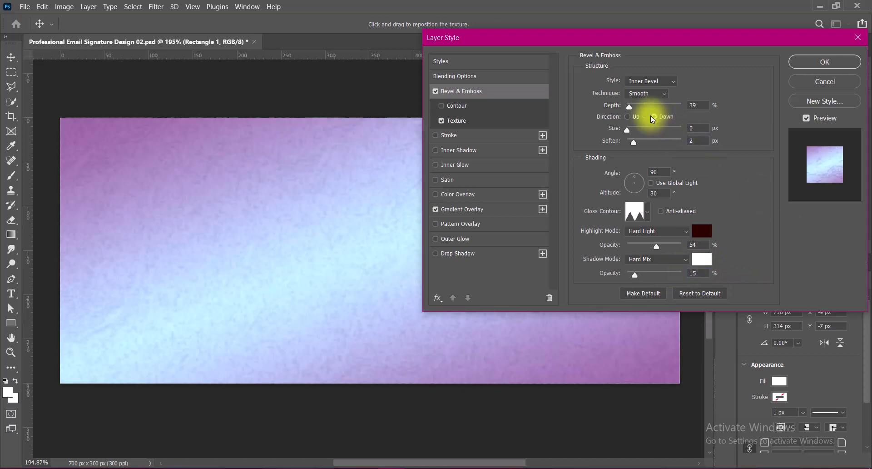
pyautogui.moveTo(627, 130); pyautogui.dragTo(633, 132)
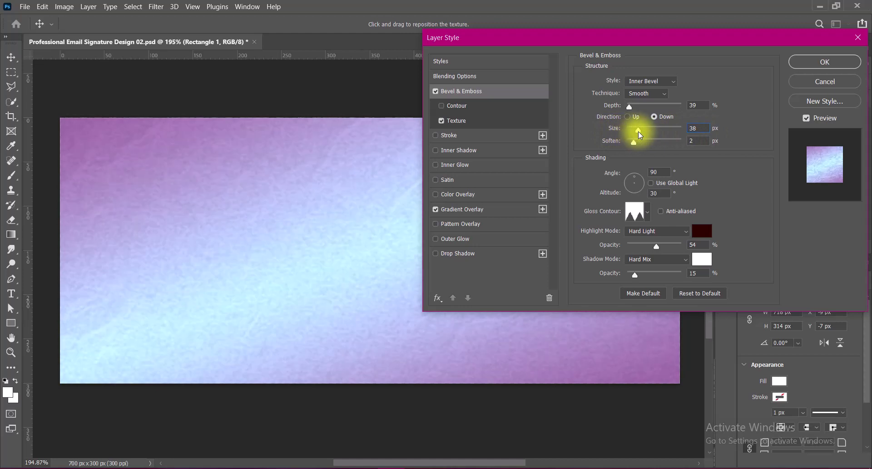
pyautogui.doubleClick(696, 127)
pyautogui.write('33')
pyautogui.click(629, 117)
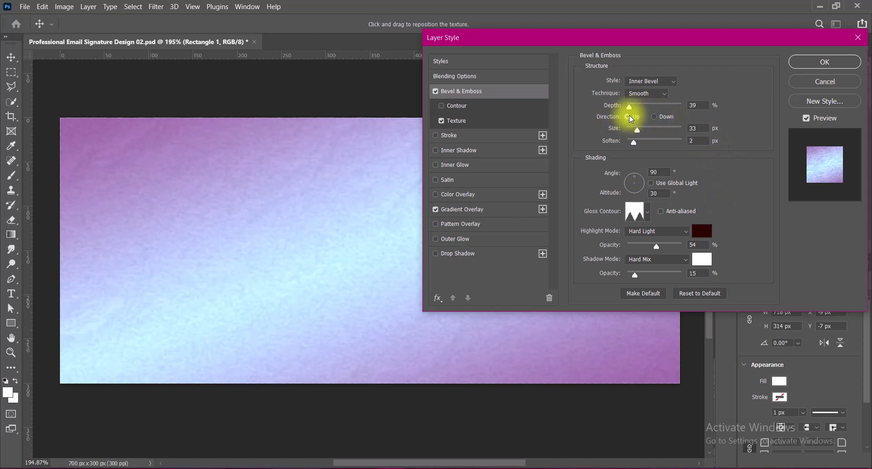
# Step: Set texture depth to +600, apply the layer style, and save the document
pyautogui.click(457, 121)
pyautogui.doubleClick(677, 129)
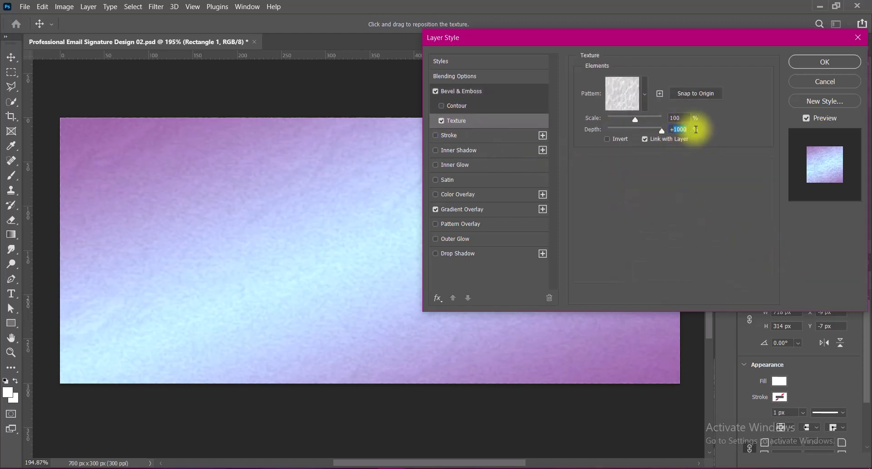
pyautogui.write('700')
pyautogui.write('600')
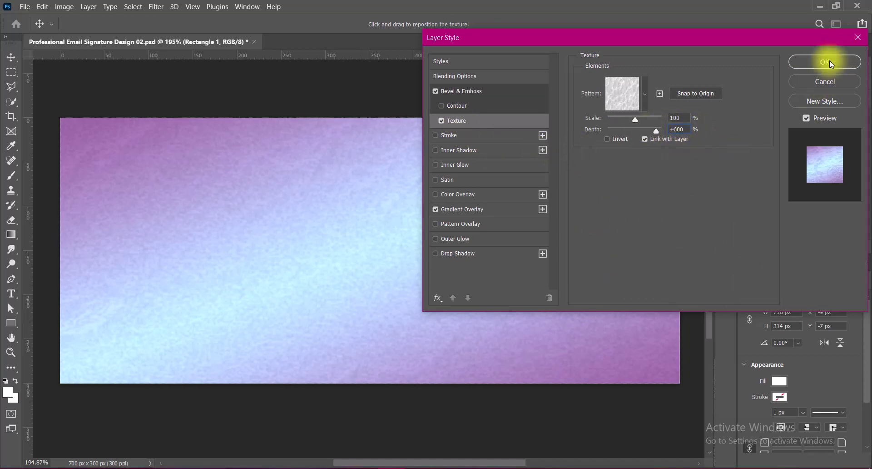
pyautogui.click(816, 64)
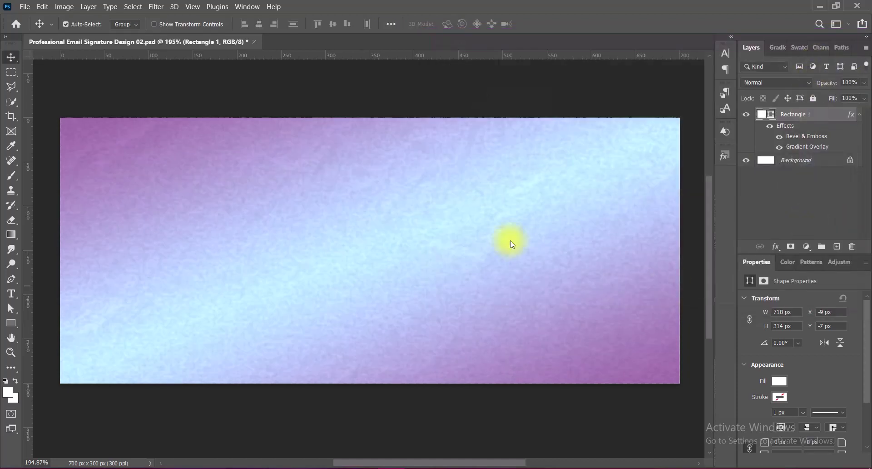
pyautogui.hotkey('ctrl', 's')
# Step: Revise the bevel to 7 px size and 12% shadow opacity
pyautogui.rightClick(758, 118)
pyautogui.click(758, 119)
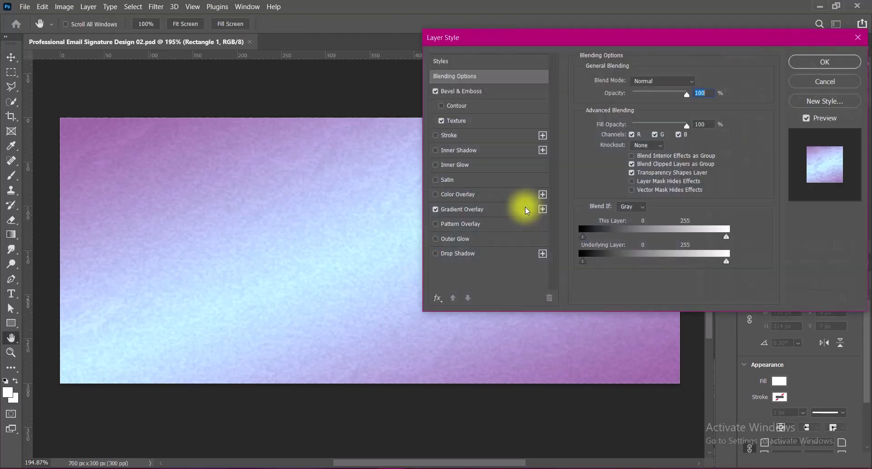
pyautogui.click(465, 209)
pyautogui.click(459, 91)
pyautogui.moveTo(635, 129)
pyautogui.mouseDown()
pyautogui.moveTo(627, 132)
pyautogui.moveTo(653, 132)
pyautogui.moveTo(632, 135)
pyautogui.mouseUp()
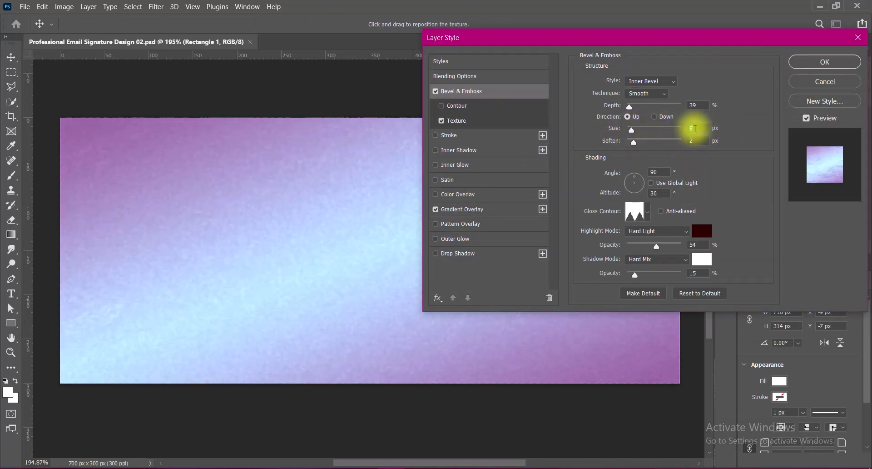
pyautogui.write('7')
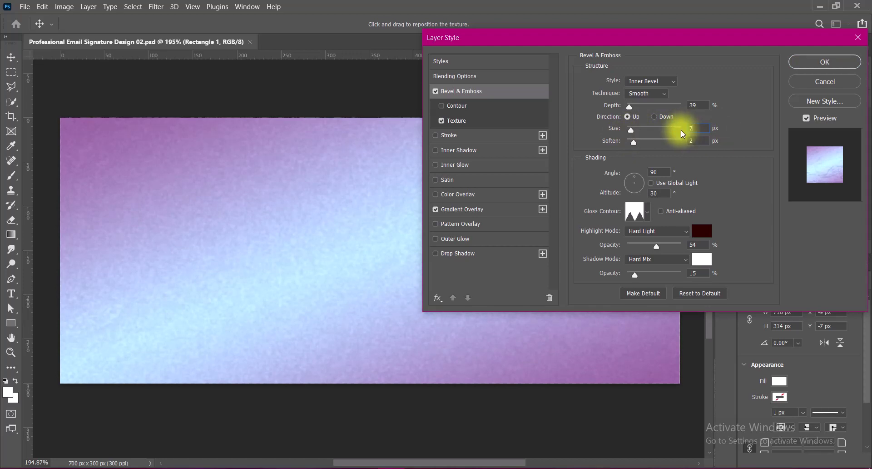
pyautogui.moveTo(635, 274); pyautogui.dragTo(632, 275)
pyautogui.click(693, 273)
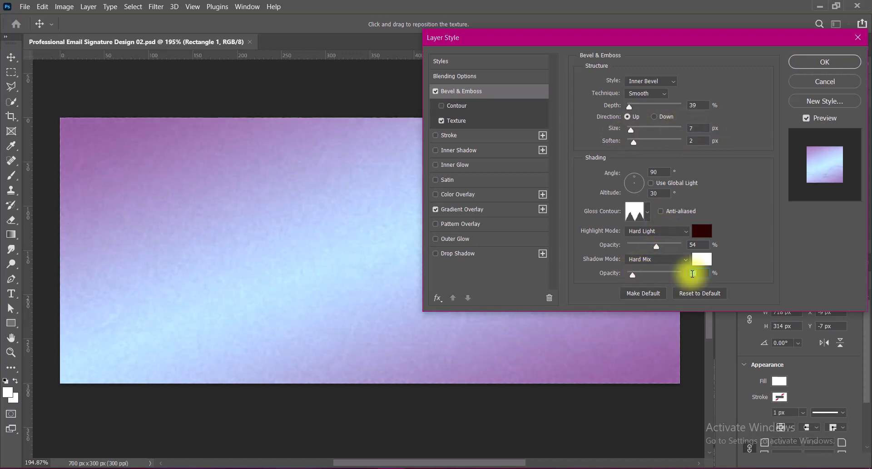
pyautogui.click(836, 63)
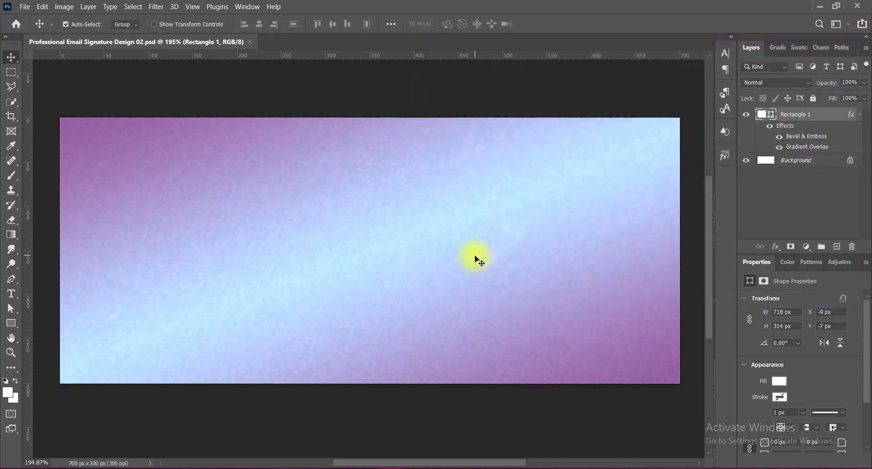
# Step: On a new layer, draw a 215 px rounded square in the banner's middle
pyautogui.click(837, 246)
pyautogui.click(11, 322)
pyautogui.click(68, 321)
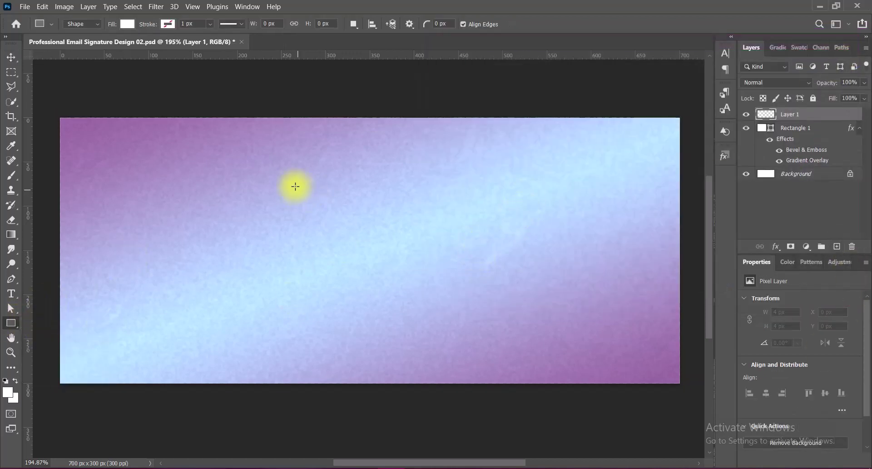
pyautogui.moveTo(295, 187); pyautogui.dragTo(491, 370)
pyautogui.moveTo(306, 189); pyautogui.dragTo(320, 210)
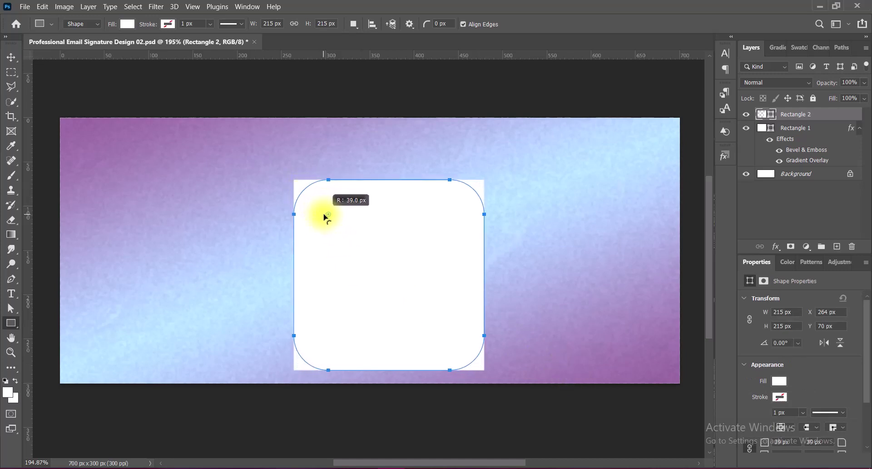
pyautogui.press('v')
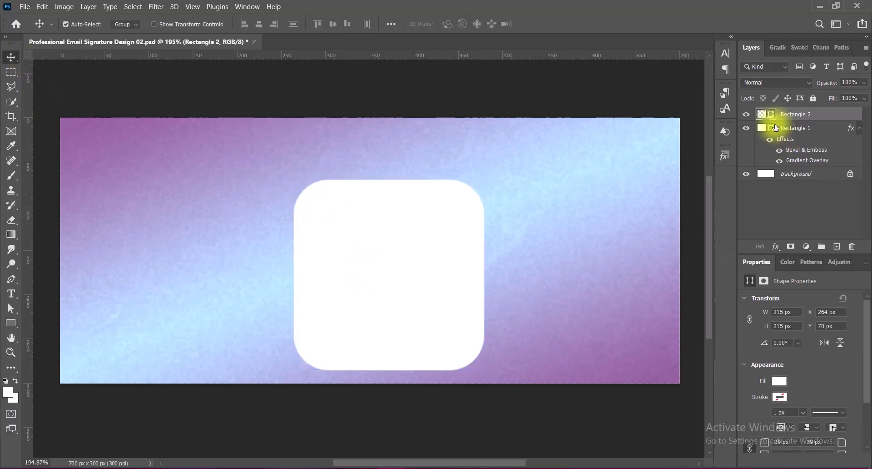
# Step: Fill the rounded square with dark purple #463261
pyautogui.doubleClick(765, 114)
pyautogui.click(709, 172)
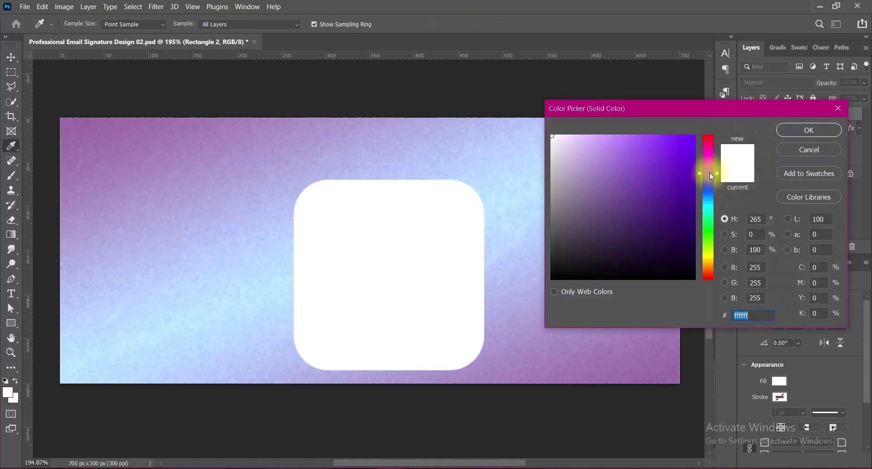
pyautogui.click(609, 208)
pyautogui.click(621, 224)
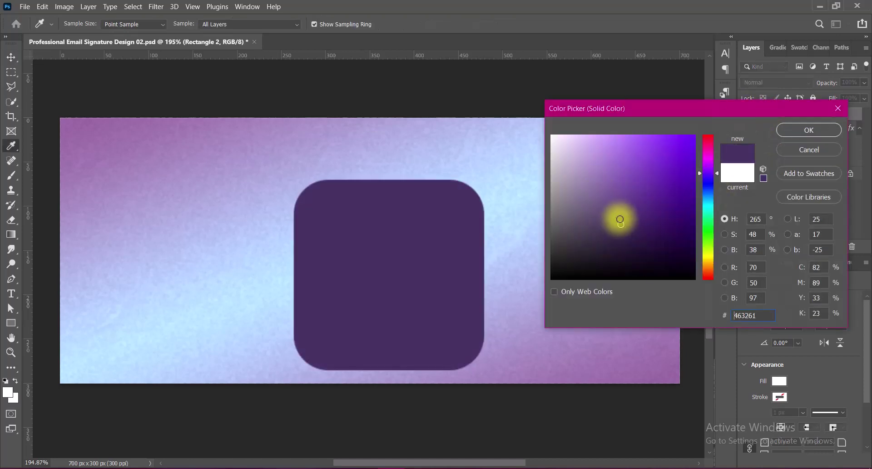
pyautogui.click(791, 130)
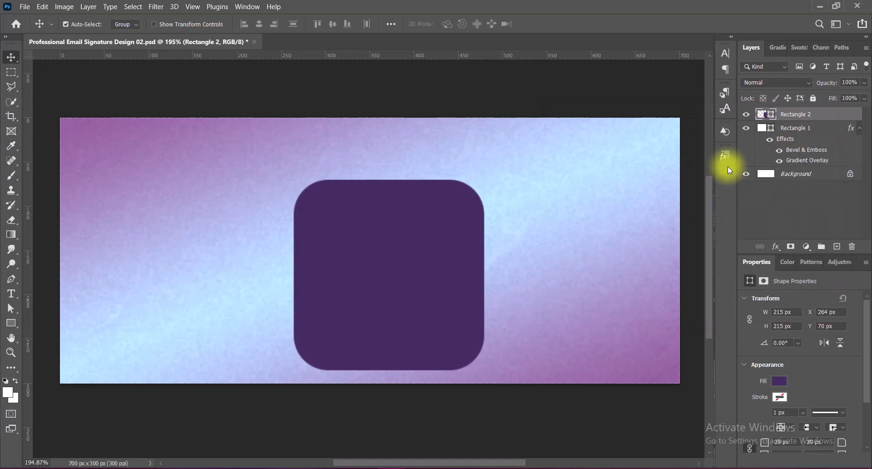
pyautogui.rightClick(761, 114)
# Step: Add a Normal-mode Outer Glow using a purple colour sampled from the banner
pyautogui.click(782, 117)
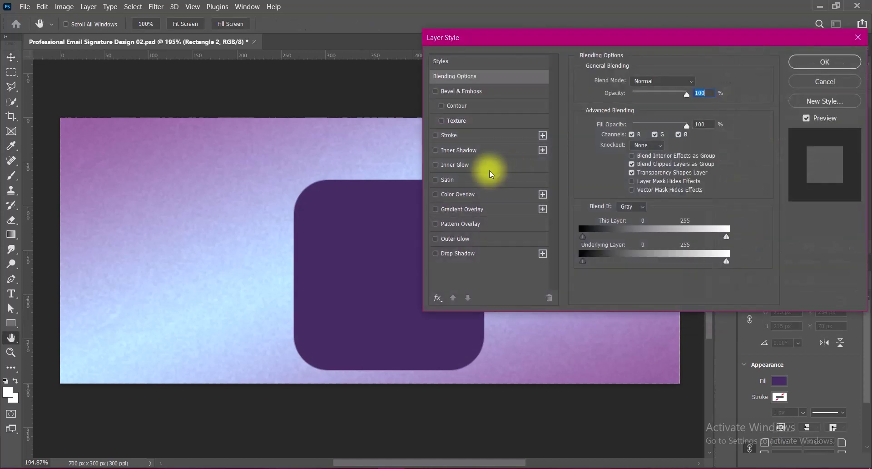
pyautogui.click(436, 239)
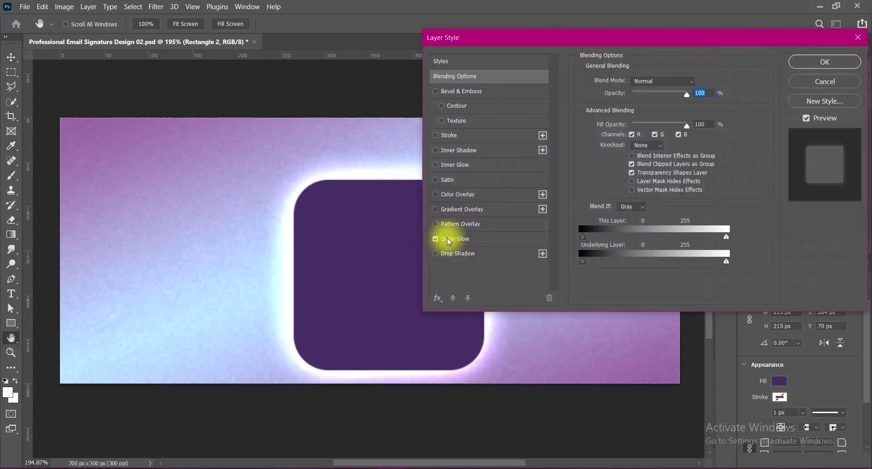
pyautogui.click(682, 81)
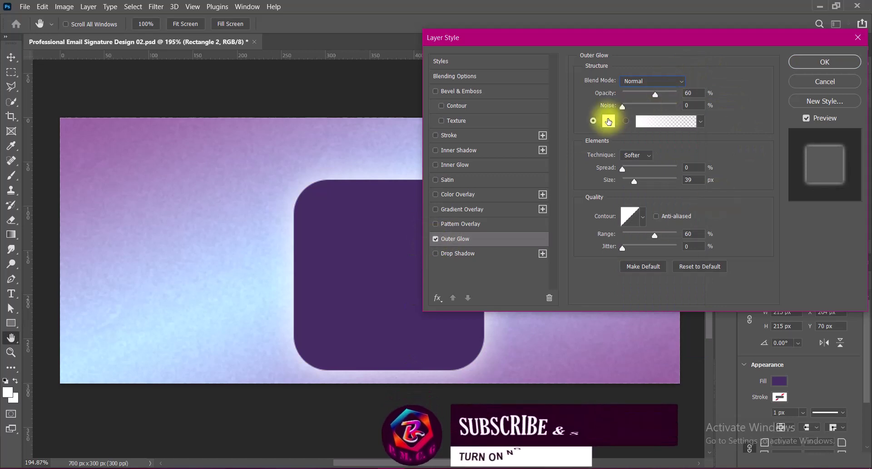
pyautogui.click(608, 120)
pyautogui.click(416, 272)
pyautogui.click(789, 133)
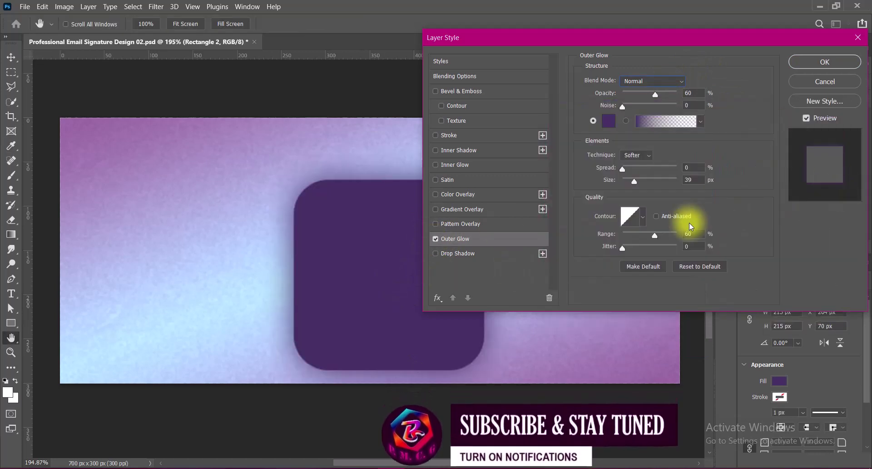
pyautogui.click(644, 218)
# Step: Give the glow a cone-shaped contour with Range 60
pyautogui.click(524, 261)
pyautogui.click(705, 237)
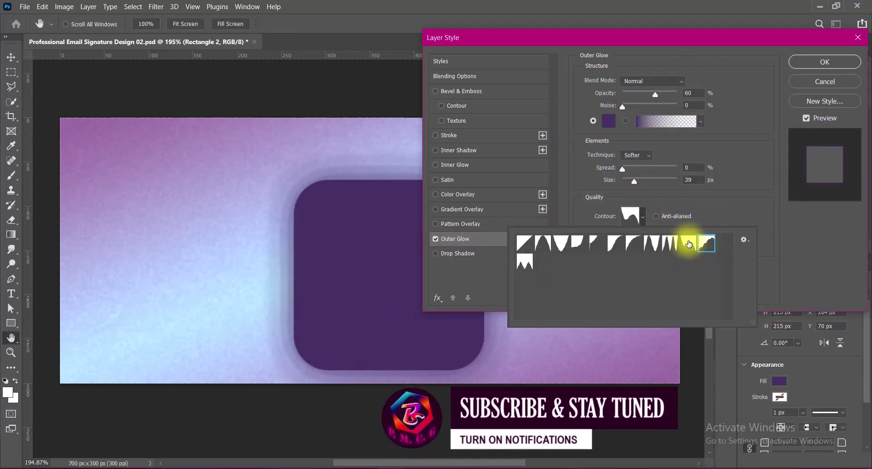
pyautogui.click(653, 244)
pyautogui.click(616, 243)
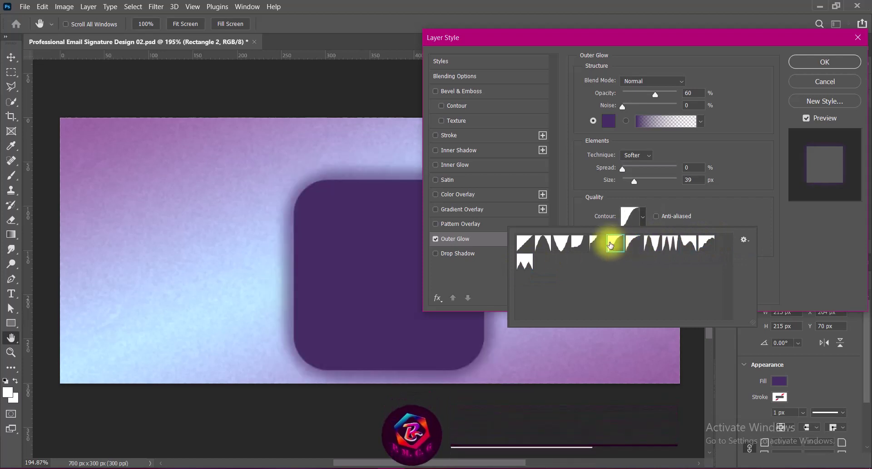
pyautogui.click(578, 243)
pyautogui.doubleClick(561, 243)
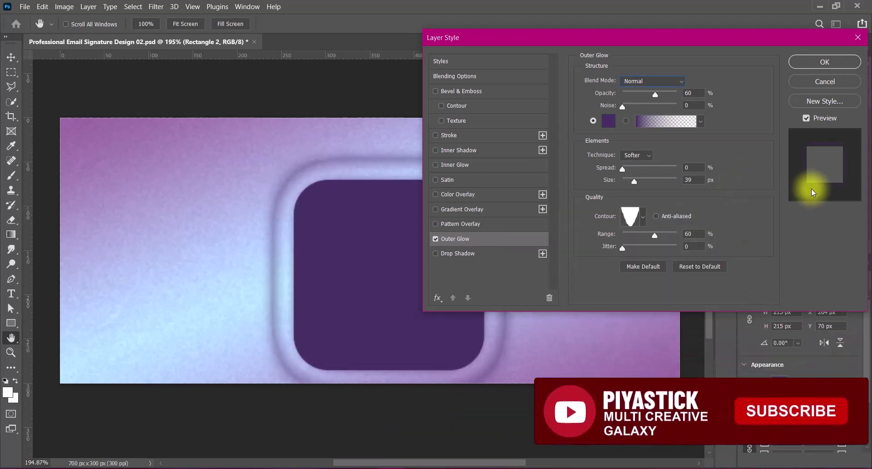
pyautogui.moveTo(655, 235); pyautogui.dragTo(651, 235)
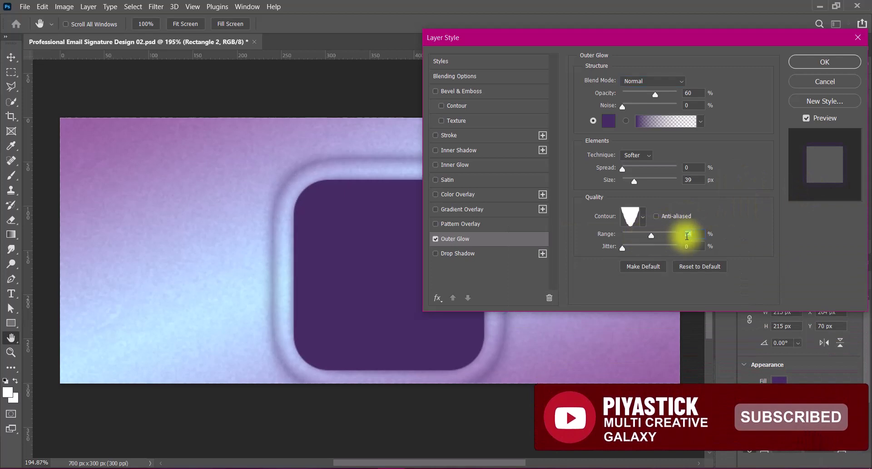
pyautogui.write('60')
# Step: Set glow opacity 100%, technique Precise, spread 3%, size 15 px, and apply
pyautogui.moveTo(633, 181); pyautogui.dragTo(631, 169)
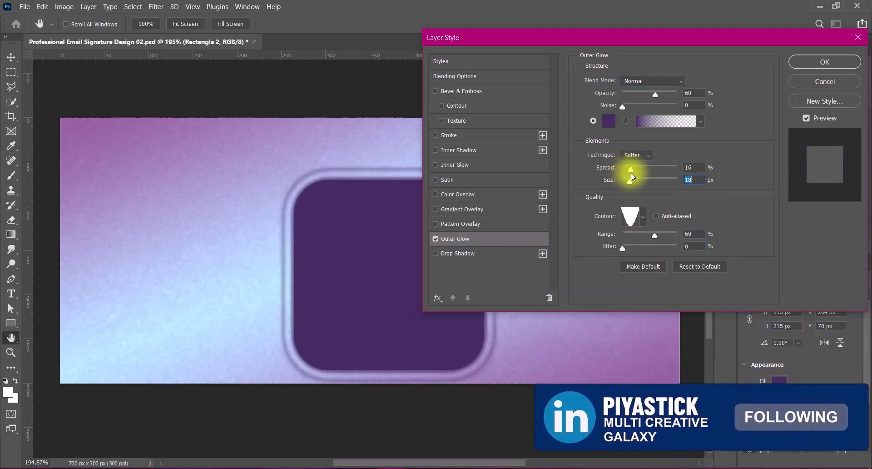
pyautogui.moveTo(655, 94); pyautogui.dragTo(724, 94)
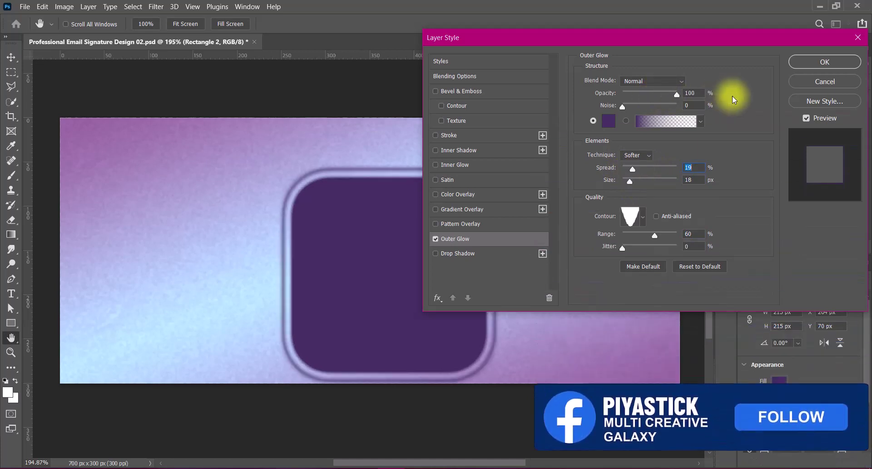
pyautogui.click(656, 158)
pyautogui.click(633, 169)
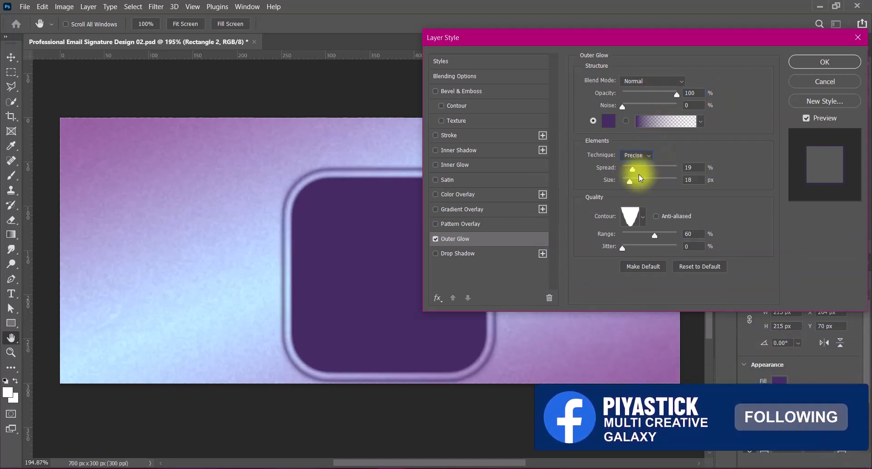
pyautogui.moveTo(633, 173)
pyautogui.mouseDown()
pyautogui.moveTo(624, 169)
pyautogui.moveTo(629, 181)
pyautogui.mouseUp()
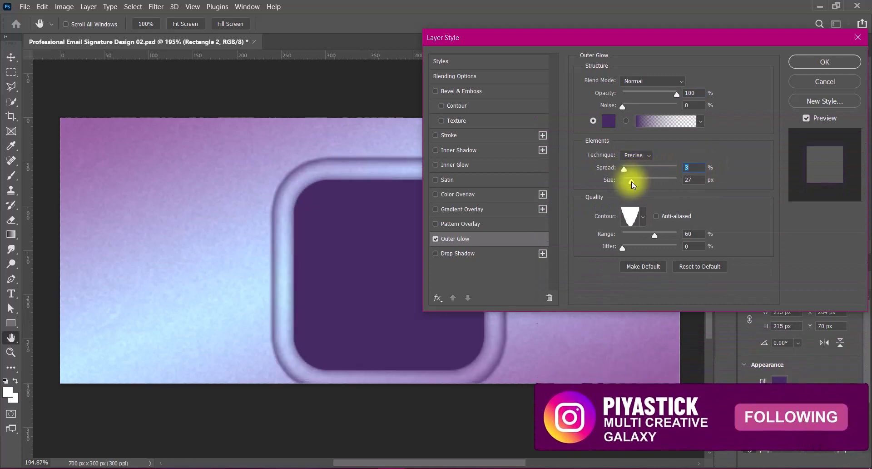
pyautogui.doubleClick(689, 180)
pyautogui.write('15')
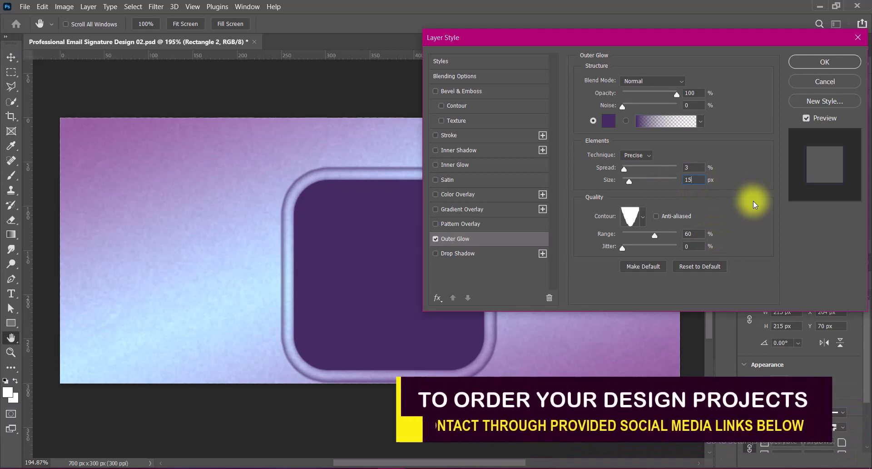
pyautogui.click(824, 61)
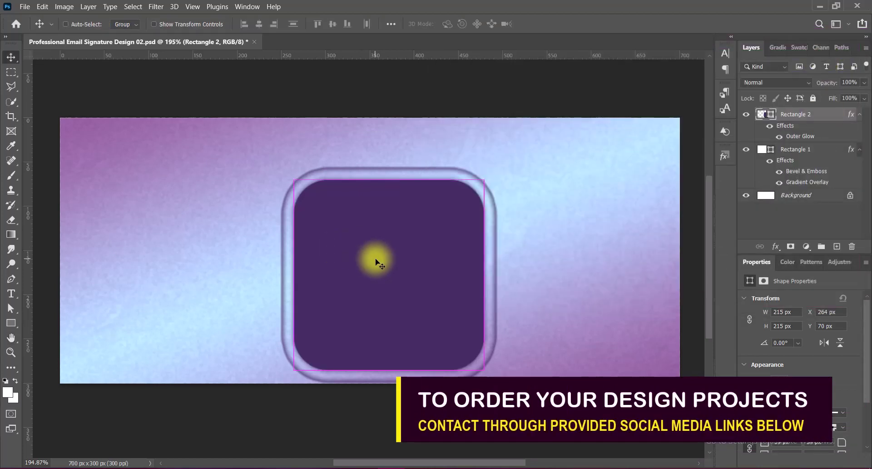
# Step: Rotate and enlarge the purple rounded square, placing it in the banner's bottom-right corner
pyautogui.hotkey('ctrl', 't')
pyautogui.moveTo(389, 260); pyautogui.dragTo(615, 328)
pyautogui.moveTo(493, 227); pyautogui.dragTo(539, 171)
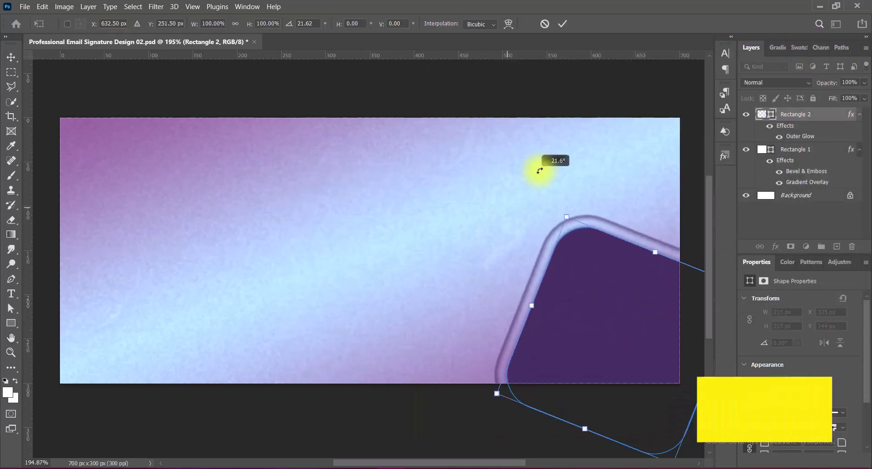
pyautogui.moveTo(497, 393); pyautogui.dragTo(522, 403)
pyautogui.moveTo(591, 204); pyautogui.dragTo(618, 175)
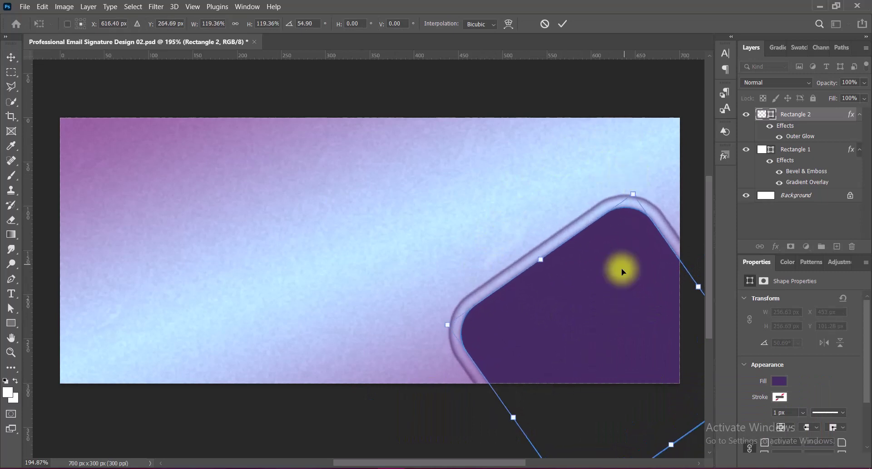
pyautogui.moveTo(622, 272)
pyautogui.mouseDown()
pyautogui.moveTo(635, 324)
pyautogui.moveTo(648, 323)
pyautogui.mouseUp()
pyautogui.press('Return')
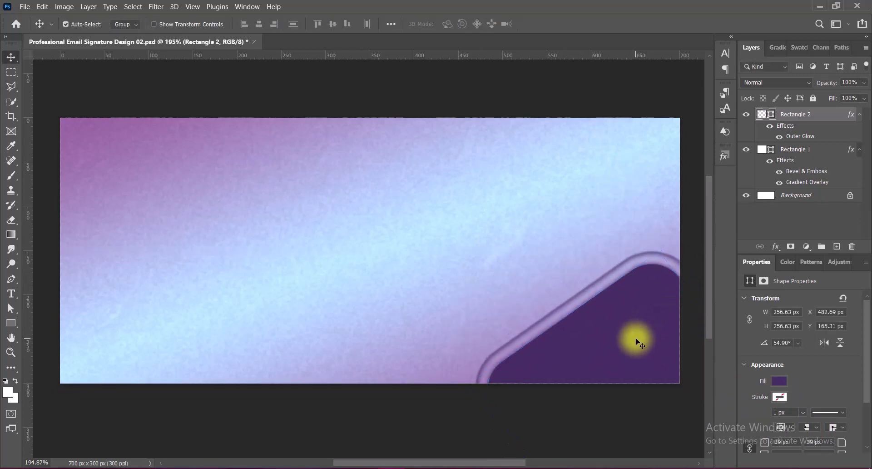
pyautogui.moveTo(609, 345)
pyautogui.mouseDown()
pyautogui.moveTo(469, 120)
pyautogui.moveTo(594, 93)
pyautogui.moveTo(568, 110)
pyautogui.moveTo(583, 110)
pyautogui.mouseUp()
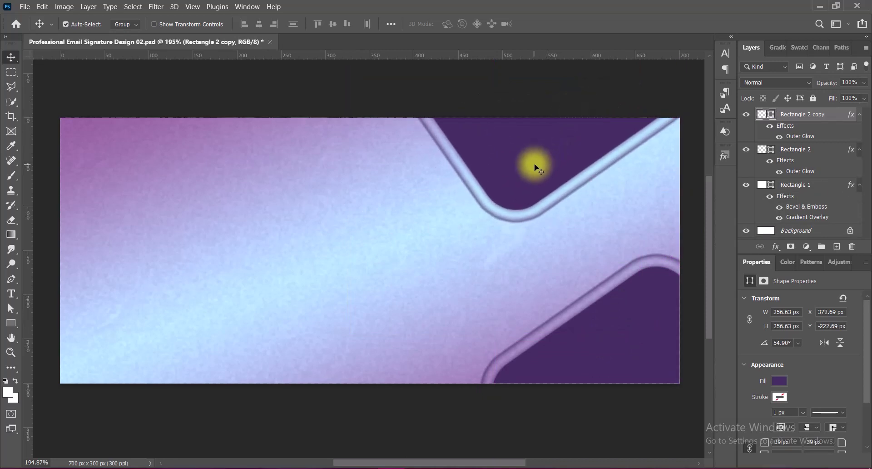
pyautogui.moveTo(535, 169); pyautogui.dragTo(532, 160)
pyautogui.moveTo(601, 351); pyautogui.dragTo(610, 361)
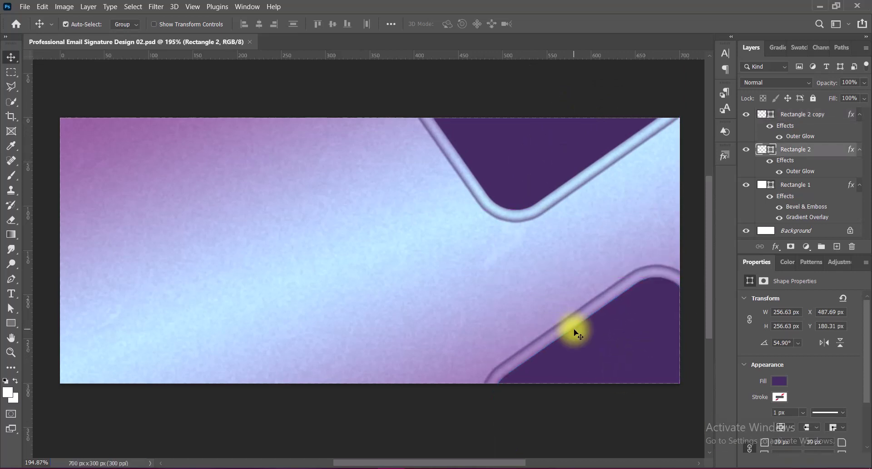
# Step: Duplicate the shape into the top-left corner, flip it horizontally, and save the file
pyautogui.moveTo(587, 323)
pyautogui.mouseDown()
pyautogui.moveTo(229, 120)
pyautogui.moveTo(186, 109)
pyautogui.mouseUp()
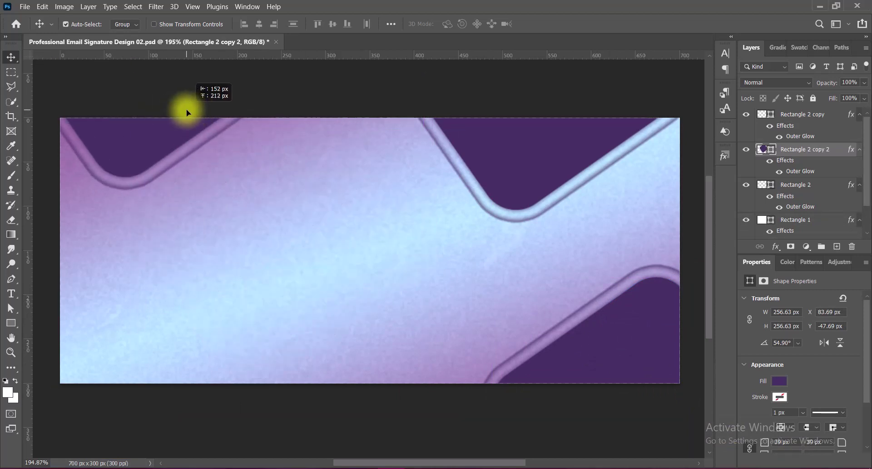
pyautogui.hotkey('ctrl', 't')
pyautogui.rightClick(162, 142)
pyautogui.click(207, 364)
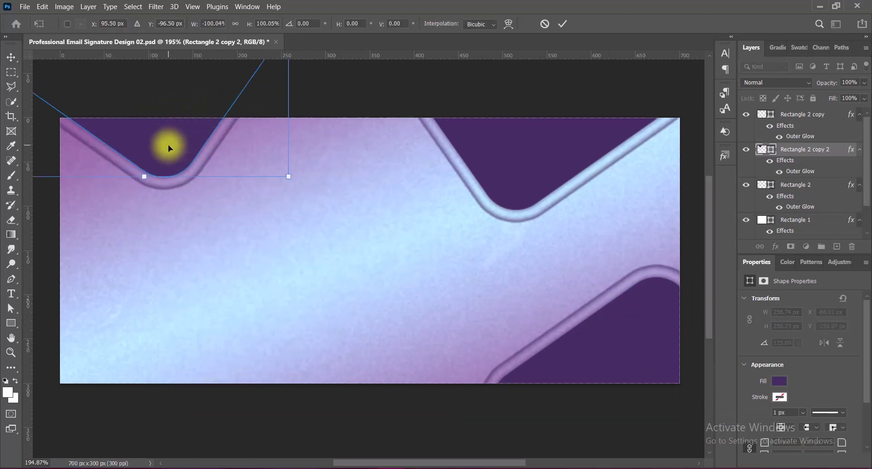
pyautogui.moveTo(168, 145)
pyautogui.mouseDown()
pyautogui.moveTo(201, 124)
pyautogui.moveTo(151, 132)
pyautogui.moveTo(258, 404)
pyautogui.moveTo(117, 390)
pyautogui.moveTo(118, 374)
pyautogui.moveTo(95, 378)
pyautogui.mouseUp()
pyautogui.press('Return')
pyautogui.hotkey('ctrl', 's')
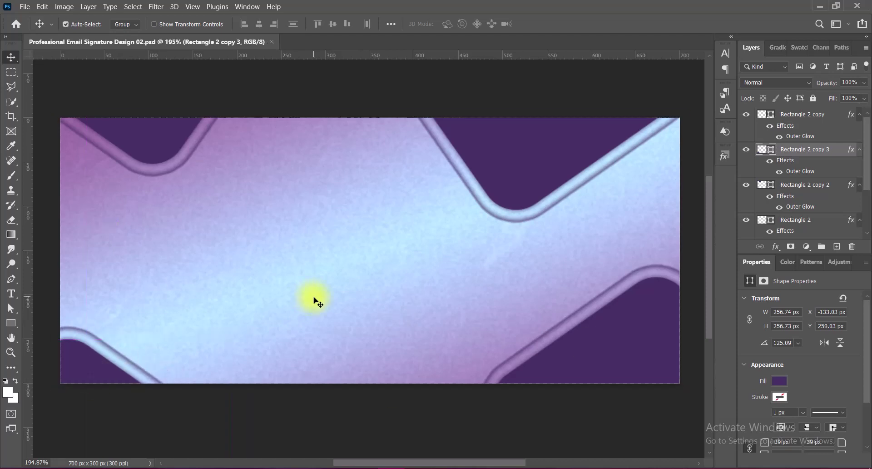
# Step: On a new layer, draw a white rectangle with 75 px rounded corners over the right side
pyautogui.click(837, 246)
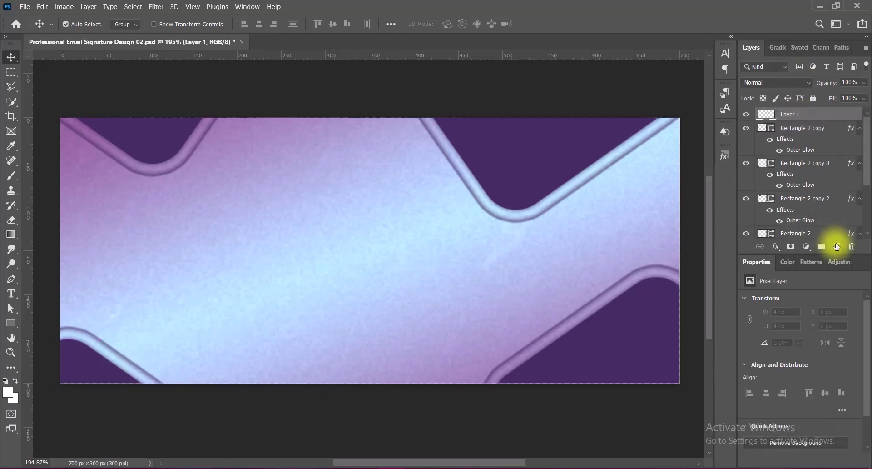
pyautogui.rightClick(11, 323)
pyautogui.click(43, 324)
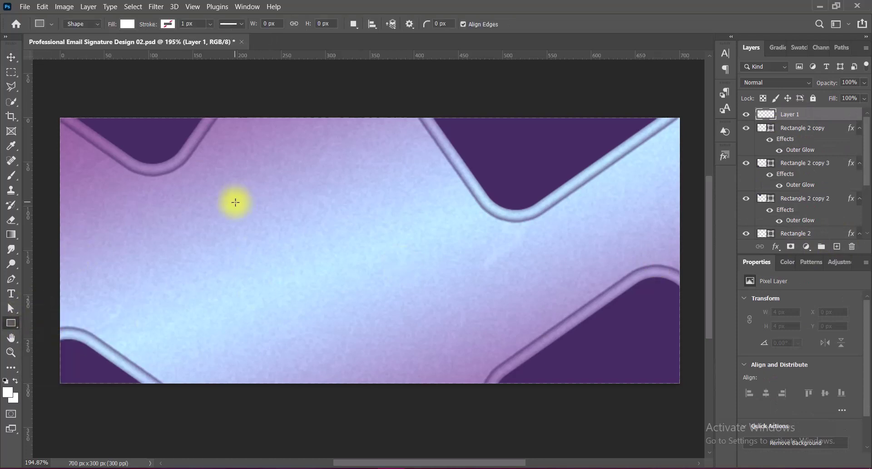
pyautogui.moveTo(235, 176)
pyautogui.mouseDown()
pyautogui.moveTo(406, 327)
pyautogui.moveTo(541, 329)
pyautogui.moveTo(527, 332)
pyautogui.moveTo(274, 212)
pyautogui.moveTo(306, 243)
pyautogui.moveTo(555, 253)
pyautogui.mouseUp()
pyautogui.click(11, 57)
# Step: Tilt the white rectangle to about -35°, scale it, and convert it to a smart object
pyautogui.hotkey('ctrl', 't')
pyautogui.moveTo(618, 181); pyautogui.dragTo(615, 140)
pyautogui.moveTo(502, 259); pyautogui.dragTo(540, 248)
pyautogui.moveTo(646, 156); pyautogui.dragTo(551, 335)
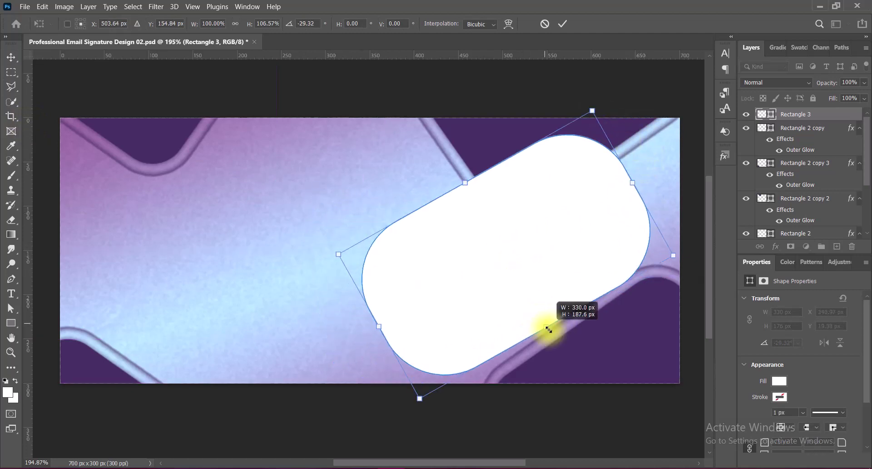
pyautogui.moveTo(655, 157); pyautogui.dragTo(645, 141)
pyautogui.moveTo(546, 205)
pyautogui.mouseDown()
pyautogui.moveTo(563, 206)
pyautogui.moveTo(554, 201)
pyautogui.mouseUp()
pyautogui.moveTo(460, 178); pyautogui.dragTo(471, 194)
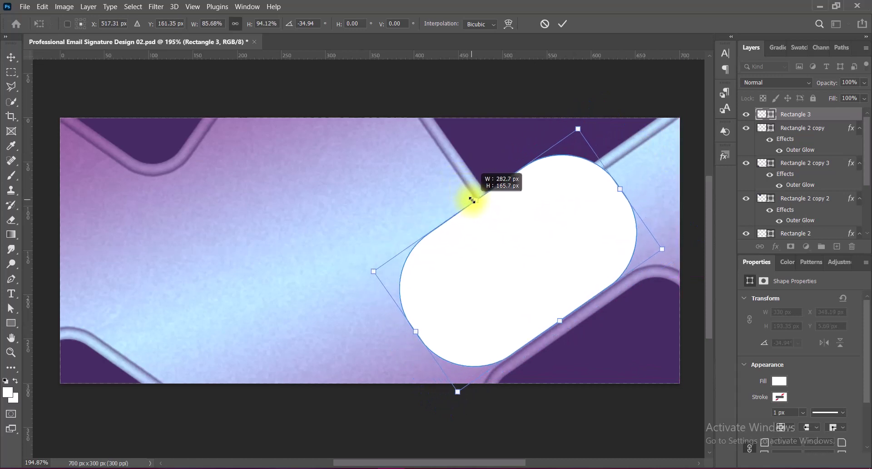
pyautogui.moveTo(523, 259); pyautogui.dragTo(541, 256)
pyautogui.press('Return')
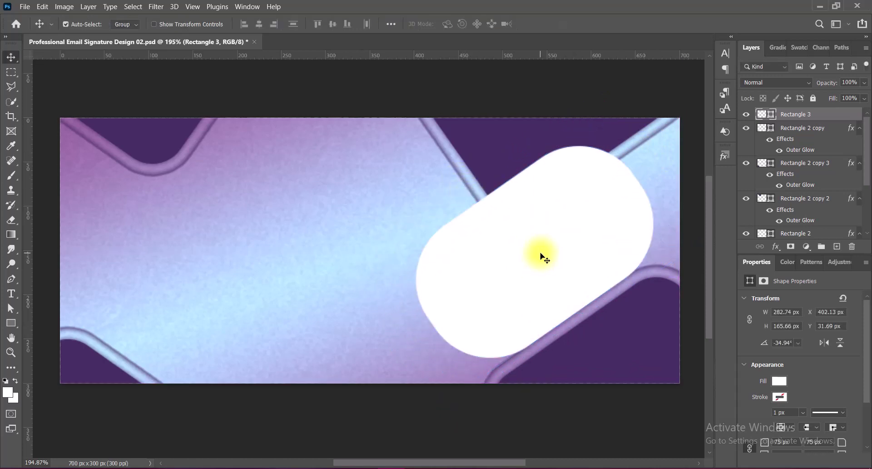
pyautogui.rightClick(812, 114)
pyautogui.click(774, 161)
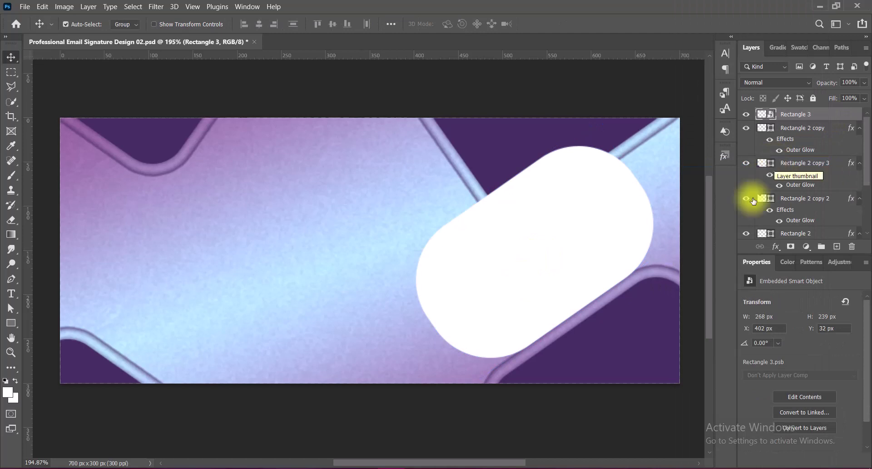
# Step: Apply a Motion Blur with angle 45 and distance 90 to the white rectangle
pyautogui.click(156, 7)
pyautogui.moveTo(181, 146)
pyautogui.click(311, 209)
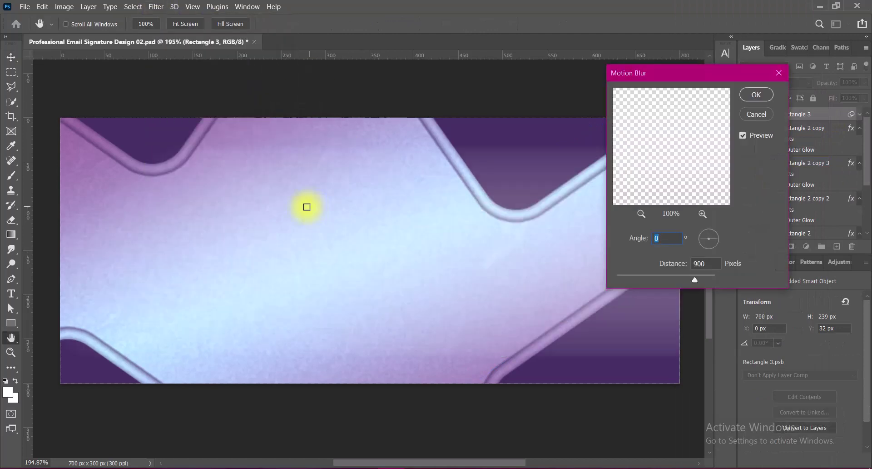
pyautogui.write('200')
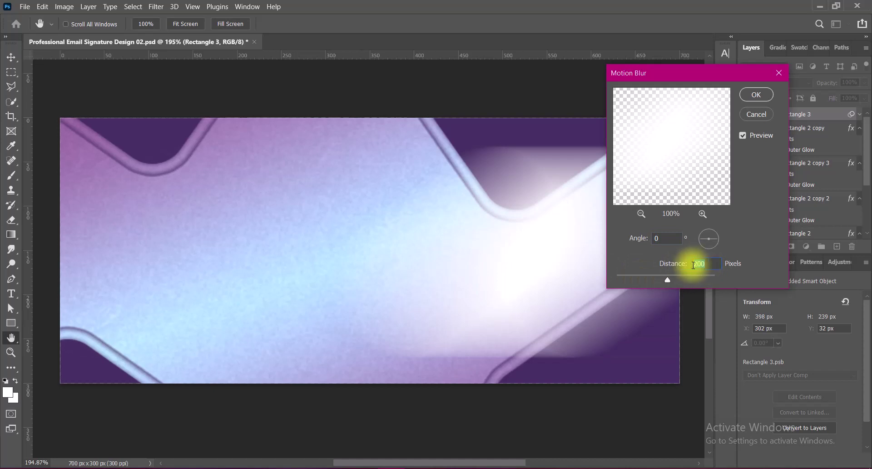
pyautogui.write('50')
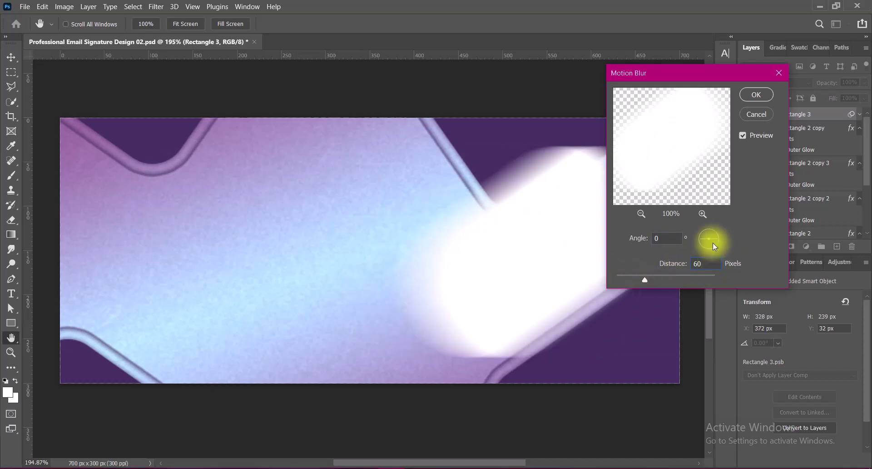
pyautogui.hotkey('shift', 'Tab')
pyautogui.write('45')
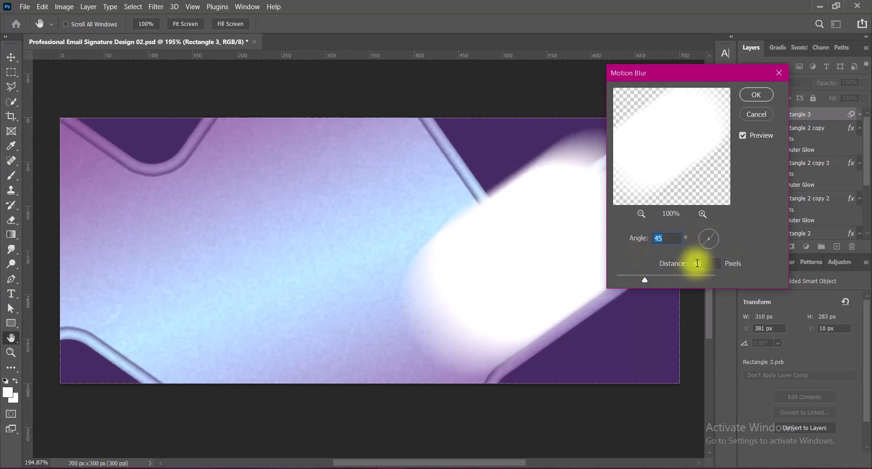
pyautogui.doubleClick(698, 263)
pyautogui.write('70')
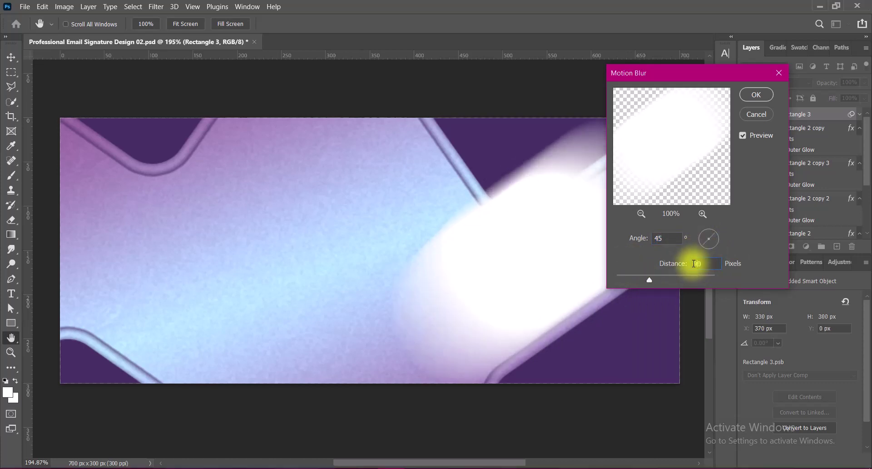
pyautogui.doubleClick(696, 263)
pyautogui.write('90')
pyautogui.click(756, 94)
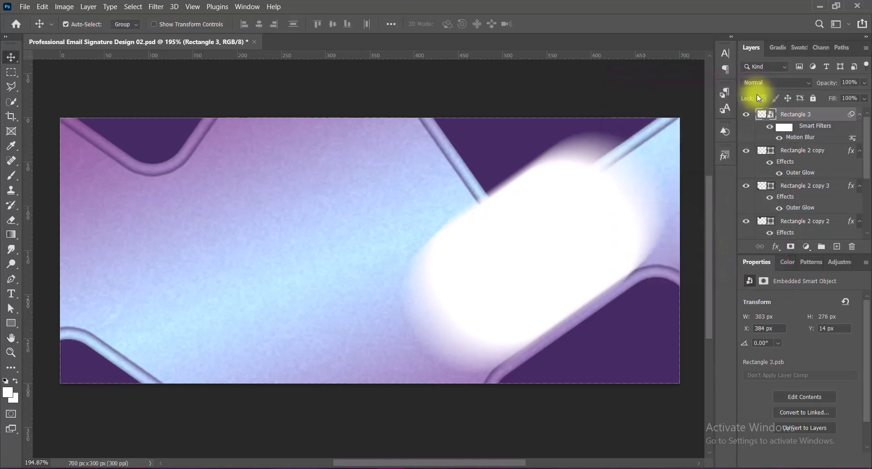
# Step: Add a Gaussian Blur to soften the white shape into a glow
pyautogui.click(156, 6)
pyautogui.click(313, 184)
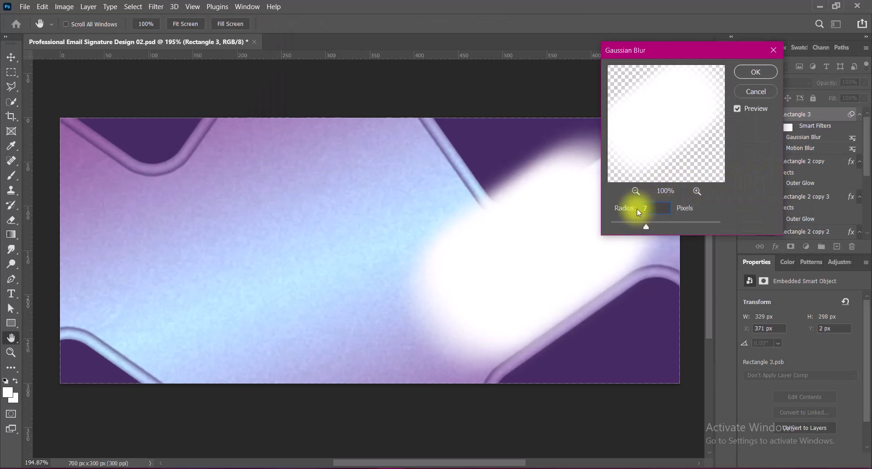
pyautogui.click(747, 72)
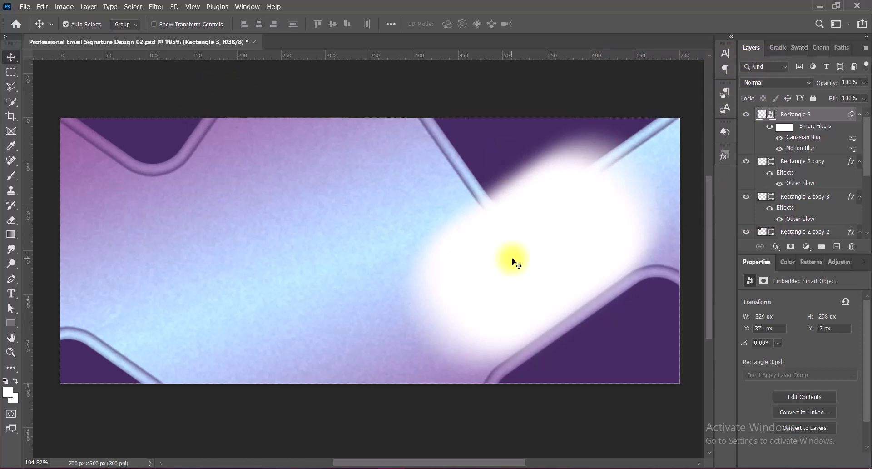
pyautogui.rightClick(818, 114)
# Step: Convert the glow layer to a smart object, rasterize it, and try Vivid Light blending
pyautogui.click(763, 292)
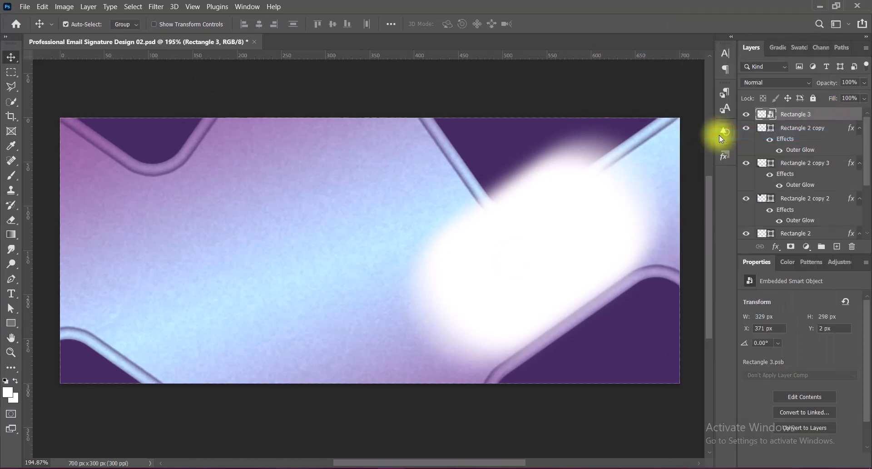
pyautogui.rightClick(799, 116)
pyautogui.click(729, 235)
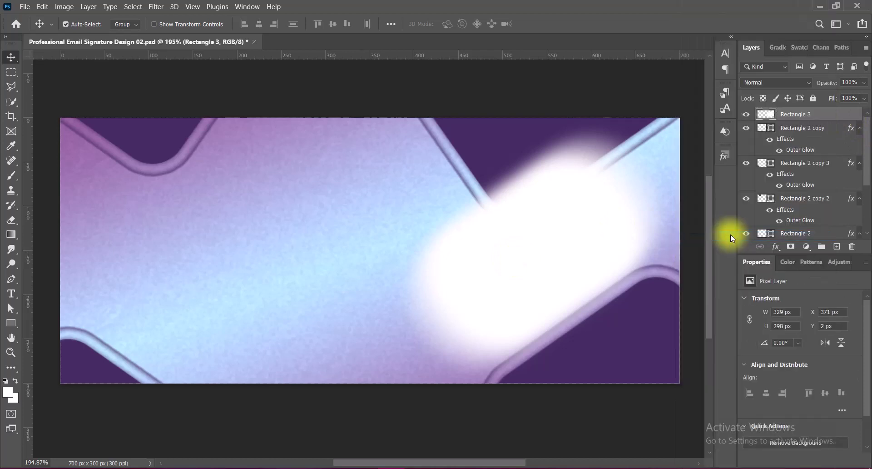
pyautogui.click(802, 82)
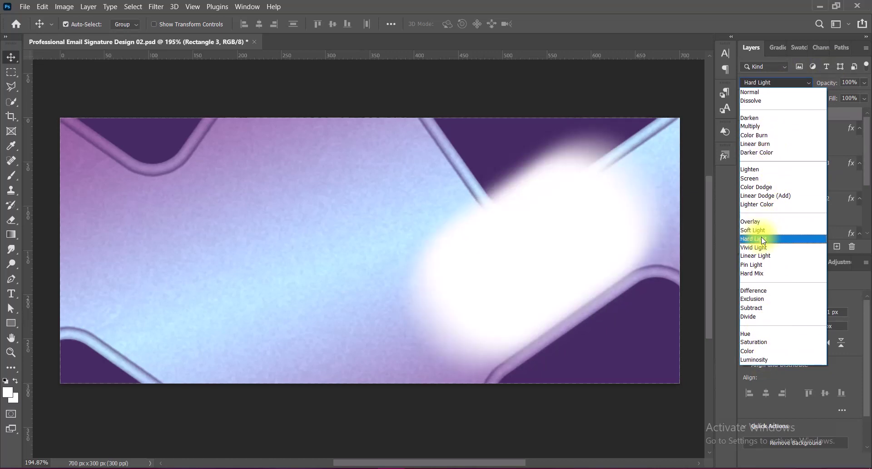
pyautogui.click(763, 248)
# Step: Enlarge the glow to about 105%, shift it 10 px right, and set Dissolve blend mode
pyautogui.hotkey('ctrl', 't')
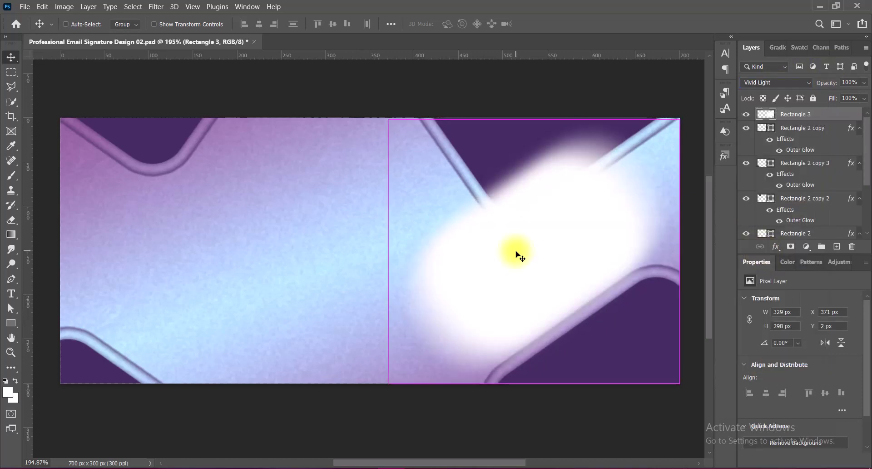
pyautogui.moveTo(534, 383); pyautogui.dragTo(534, 395)
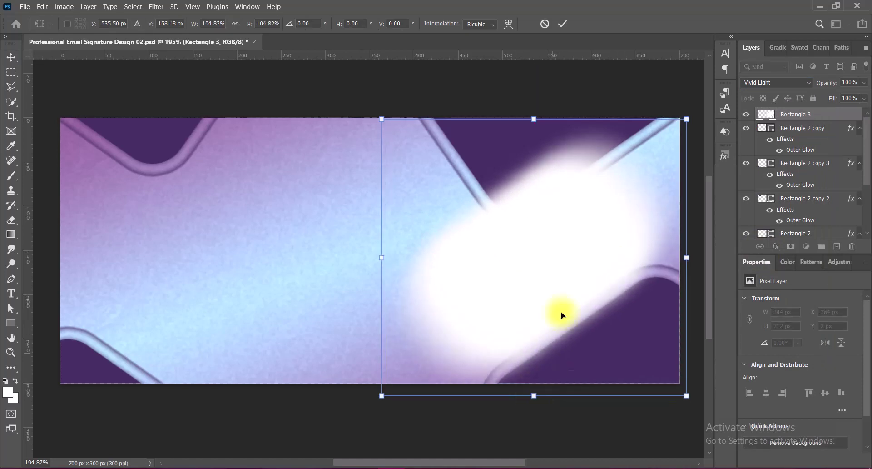
pyautogui.moveTo(559, 228); pyautogui.dragTo(568, 225)
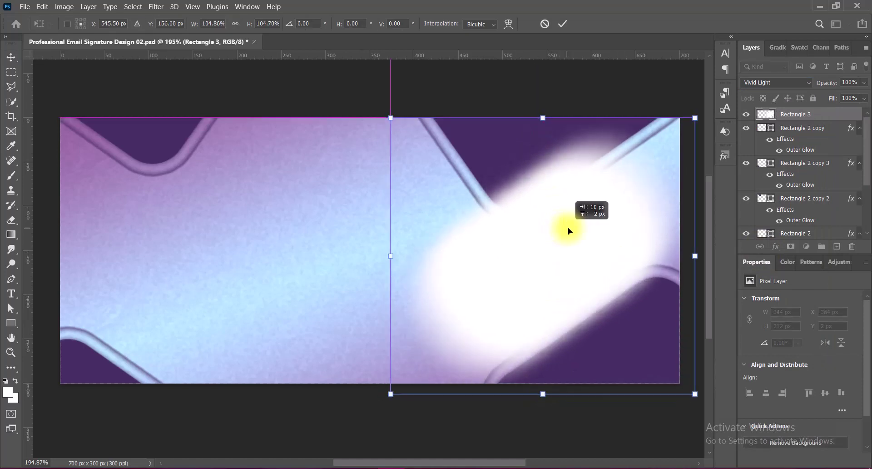
pyautogui.press('Return')
pyautogui.click(776, 82)
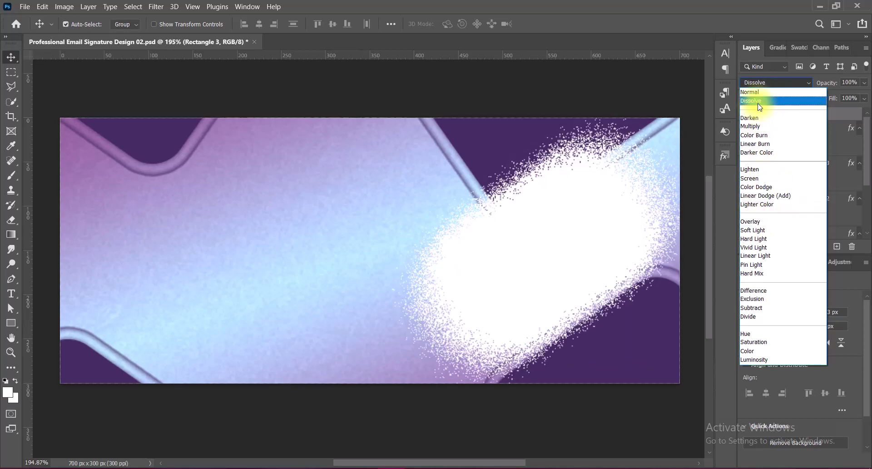
pyautogui.click(760, 101)
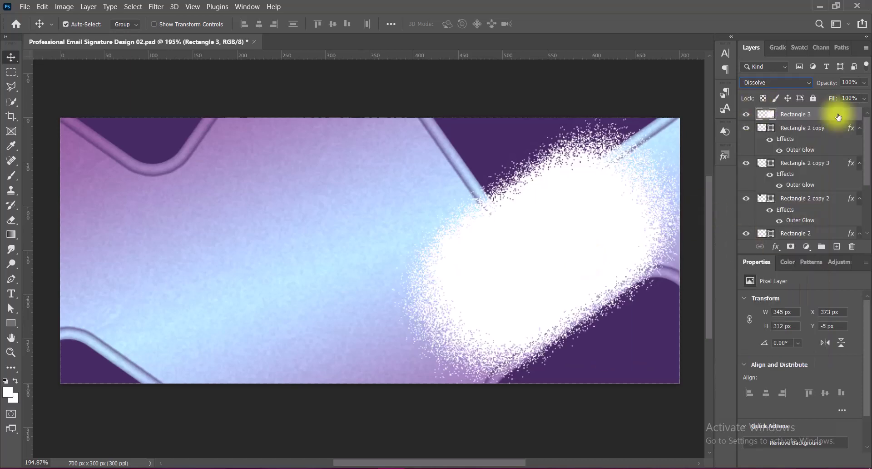
# Step: Apply Motion Blur (angle 45, distance 90) to the speckled spray and convert it to a smart object
pyautogui.click(156, 6)
pyautogui.moveTo(163, 143)
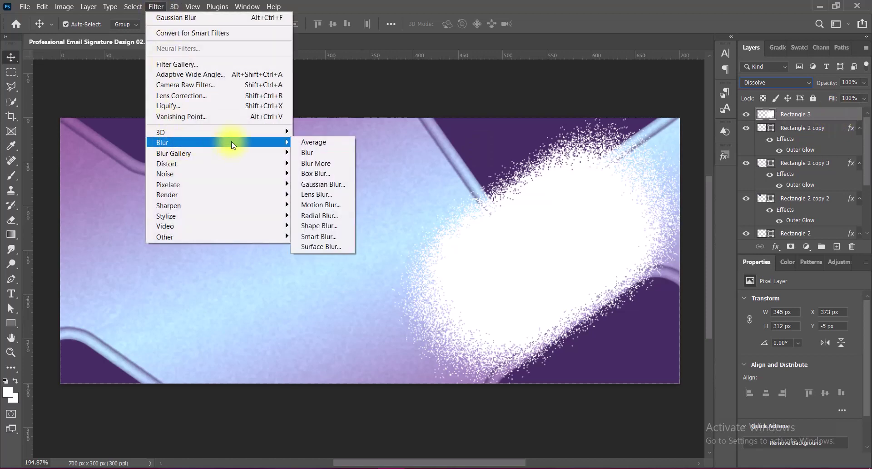
pyautogui.click(316, 207)
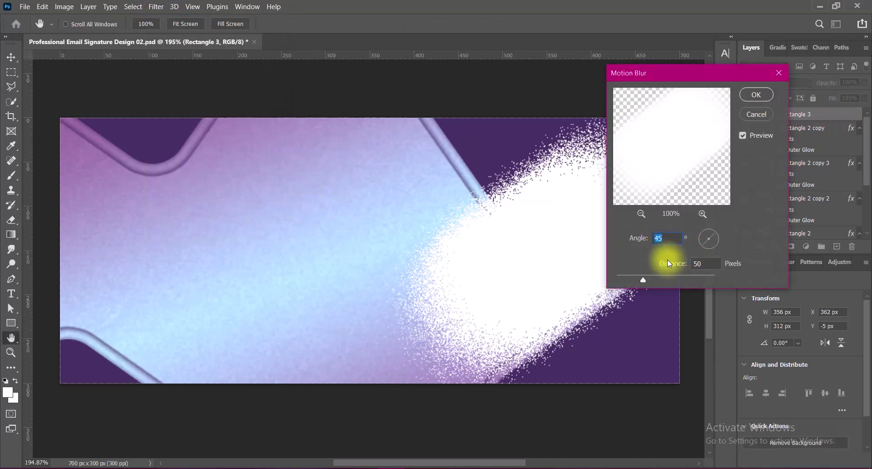
pyautogui.doubleClick(693, 264)
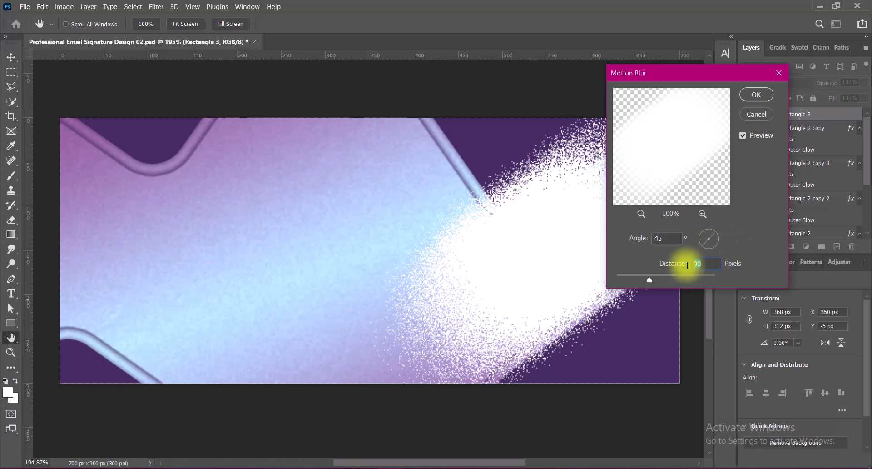
pyautogui.write('75')
pyautogui.click(756, 95)
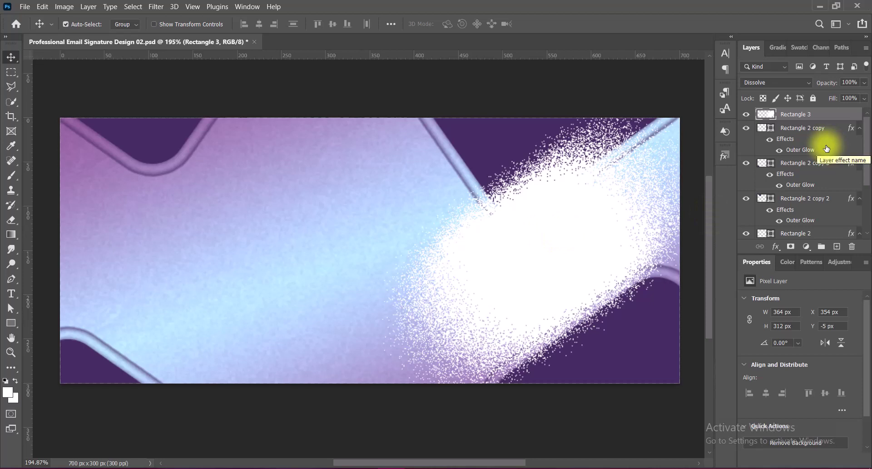
pyautogui.rightClick(834, 112)
pyautogui.click(725, 162)
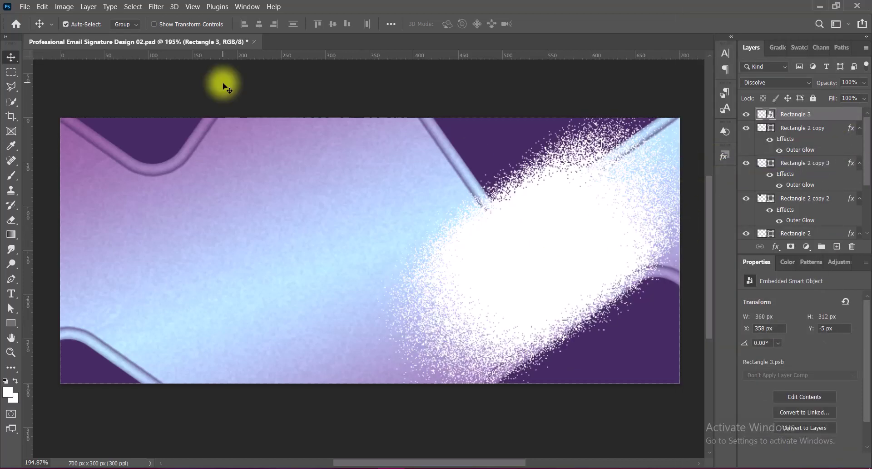
# Step: Rasterize the spray layer and soften its edges with a size-150 Blur brush
pyautogui.click(11, 249)
pyautogui.click(43, 250)
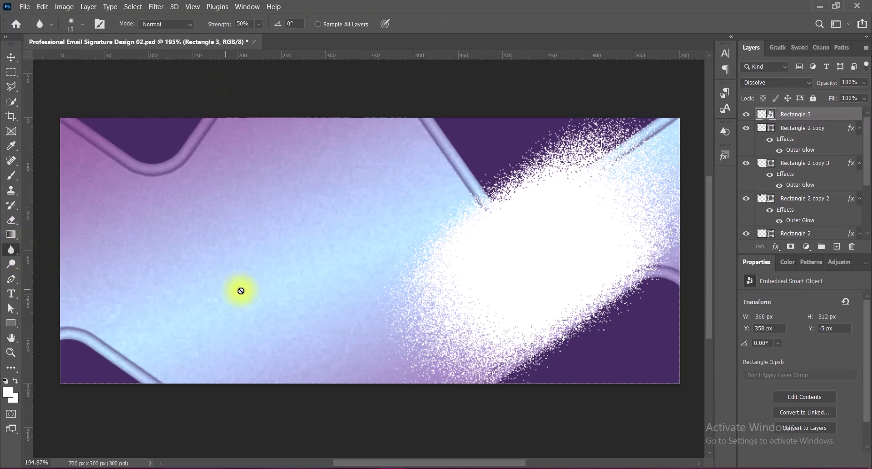
pyautogui.rightClick(832, 113)
pyautogui.click(726, 237)
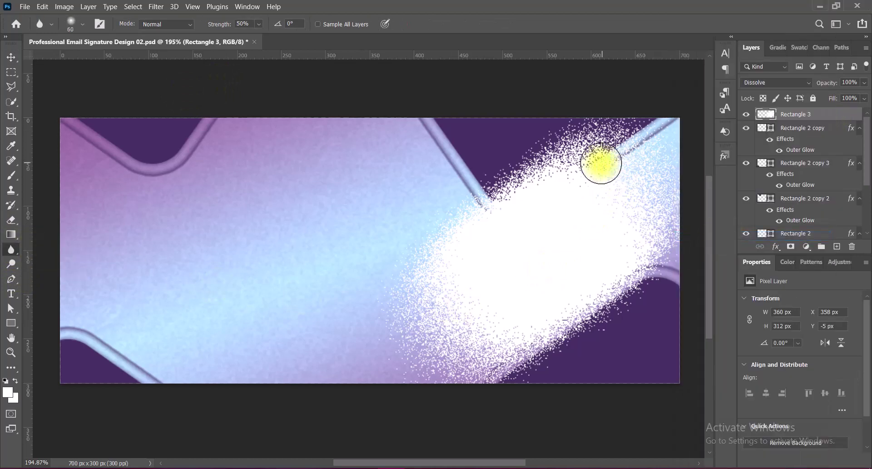
pyautogui.press(']')
pyautogui.press(']')
pyautogui.press(']')
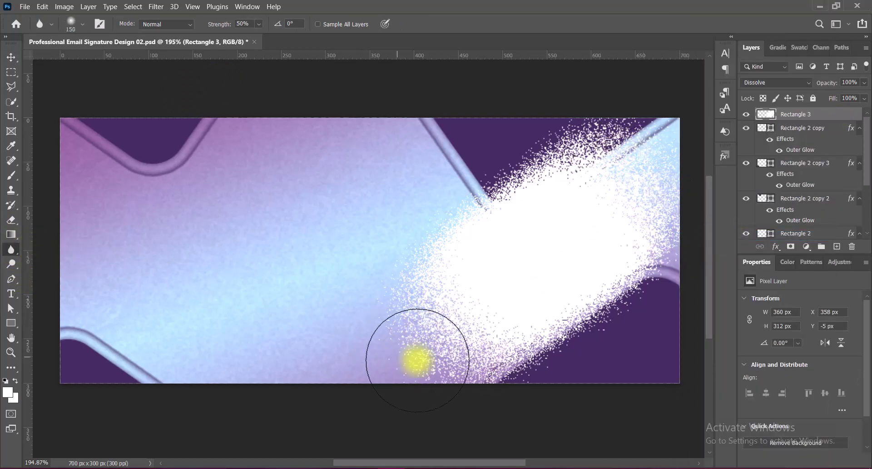
pyautogui.moveTo(418, 360)
pyautogui.mouseDown()
pyautogui.moveTo(458, 195)
pyautogui.moveTo(642, 137)
pyautogui.moveTo(604, 345)
pyautogui.moveTo(629, 331)
pyautogui.mouseUp()
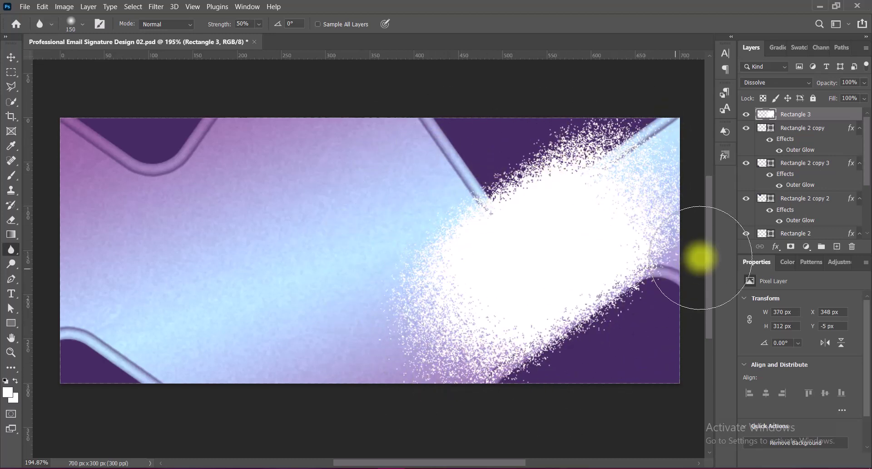
# Step: Shrink the spray to about 96%, nudge it down and right, and paste in the businessman photo
pyautogui.click(11, 56)
pyautogui.hotkey('ctrl', 't')
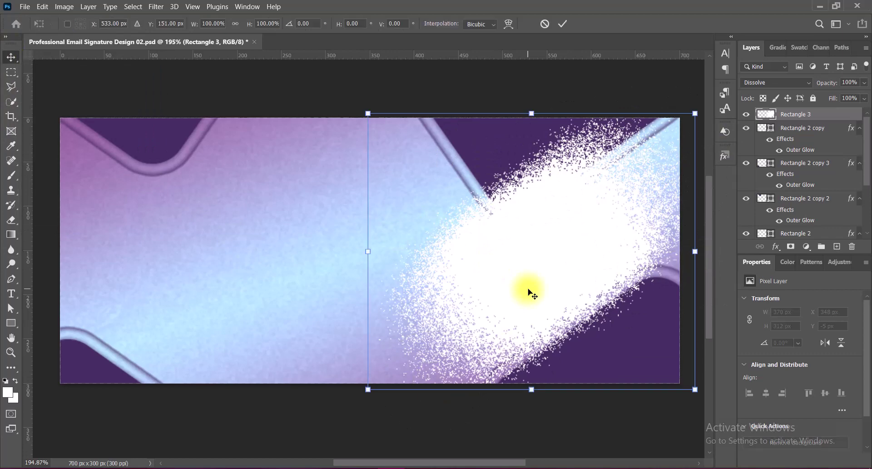
pyautogui.moveTo(532, 389); pyautogui.dragTo(532, 382)
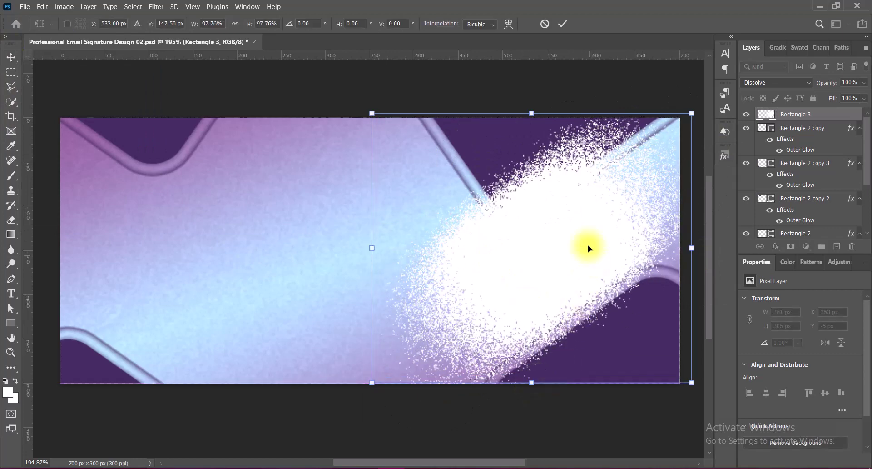
pyautogui.moveTo(532, 113); pyautogui.dragTo(532, 118)
pyautogui.press('Return')
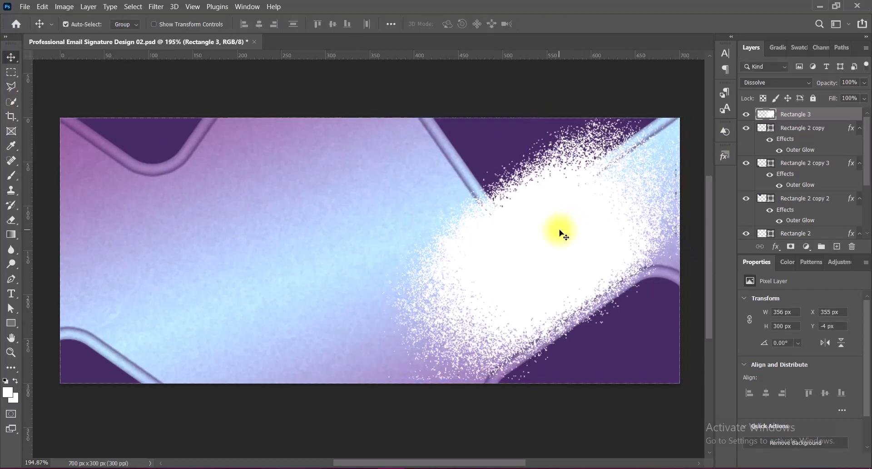
pyautogui.press('Left')
pyautogui.press('Left')
pyautogui.press('Left')
pyautogui.press('Down')
pyautogui.press('Down')
pyautogui.press('Down')
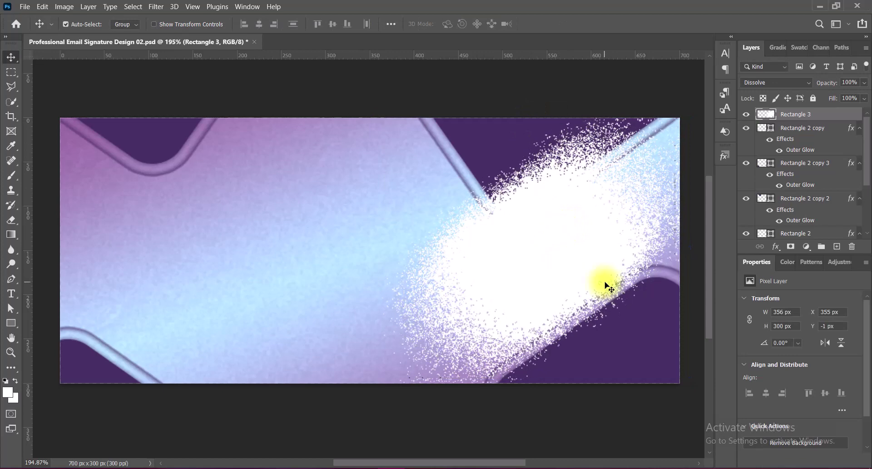
pyautogui.press('Right')
pyautogui.press('Right')
pyautogui.press('Right')
pyautogui.press('Right')
pyautogui.press('Right')
pyautogui.press('Right')
pyautogui.press('Right')
pyautogui.press('Right')
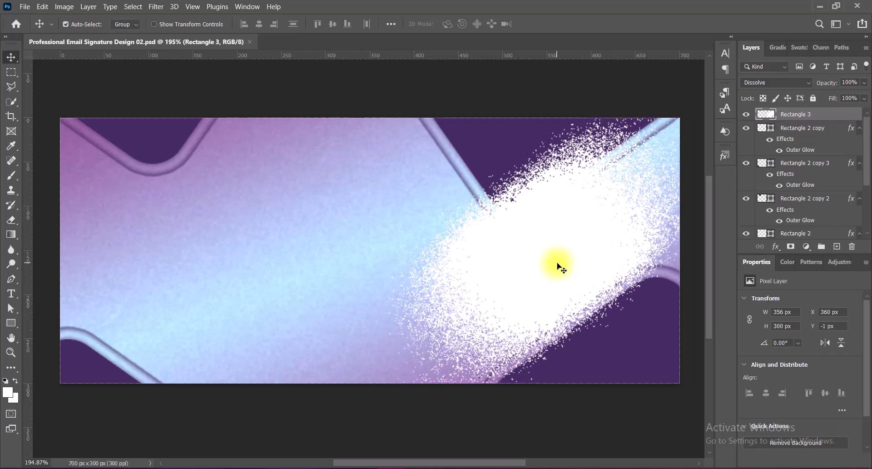
pyautogui.hotkey('ctrl', 'v')
# Step: Scale the businessman photo over the white spray and clip it to the spray layer
pyautogui.hotkey('ctrl', 't')
pyautogui.moveTo(419, 92); pyautogui.dragTo(422, 290)
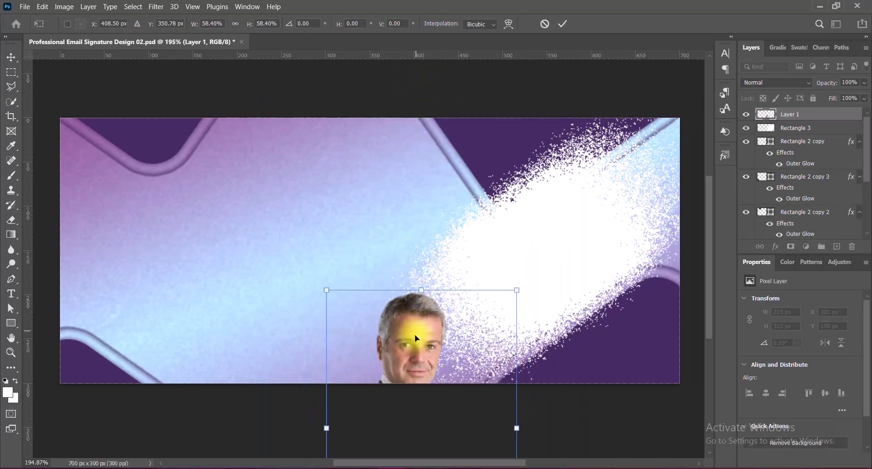
pyautogui.moveTo(416, 339)
pyautogui.mouseDown()
pyautogui.moveTo(541, 160)
pyautogui.moveTo(541, 204)
pyautogui.mouseUp()
pyautogui.moveTo(540, 338); pyautogui.dragTo(536, 283)
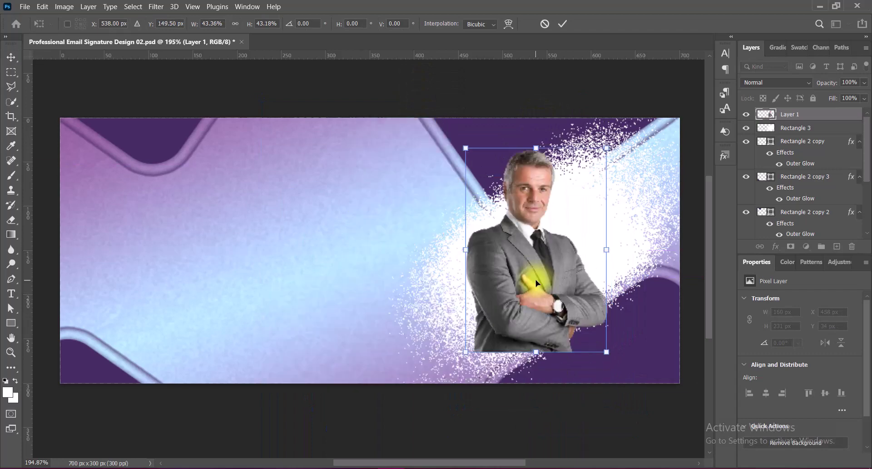
pyautogui.press('Return')
pyautogui.rightClick(790, 115)
pyautogui.click(697, 219)
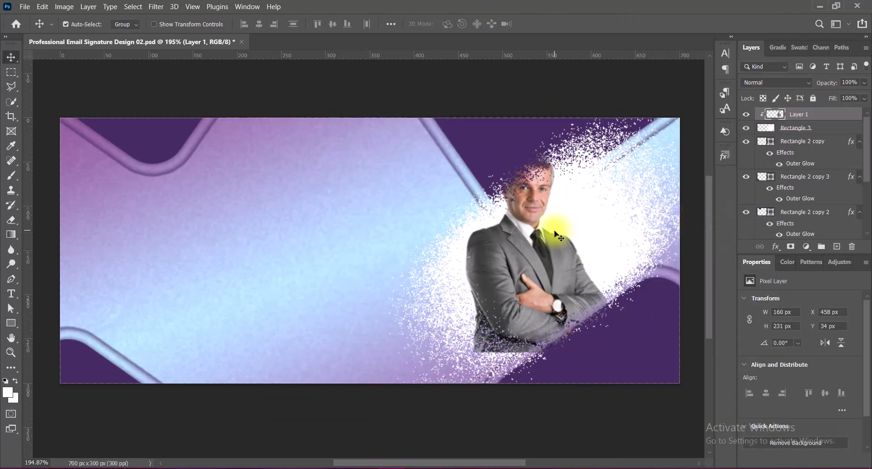
# Step: Resize the clipped photo to about 106% and nudge it into position
pyautogui.hotkey('ctrl', 't')
pyautogui.moveTo(530, 296); pyautogui.dragTo(552, 317)
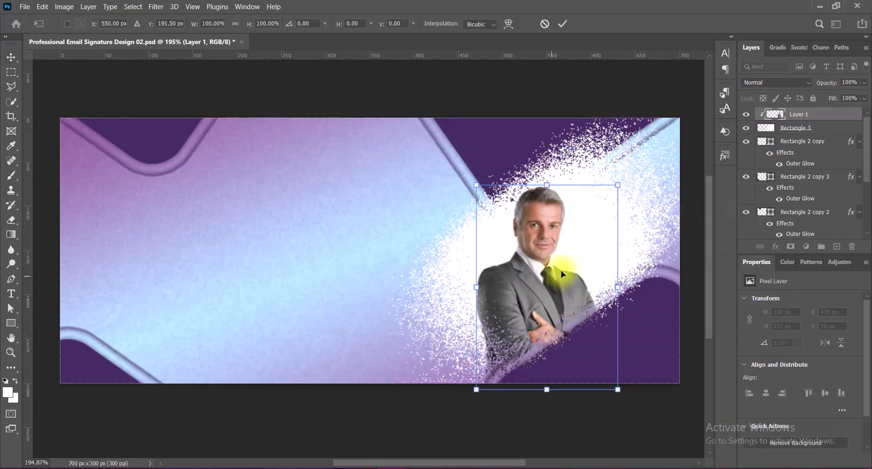
pyautogui.moveTo(547, 185); pyautogui.dragTo(547, 135)
pyautogui.moveTo(563, 279); pyautogui.dragTo(564, 308)
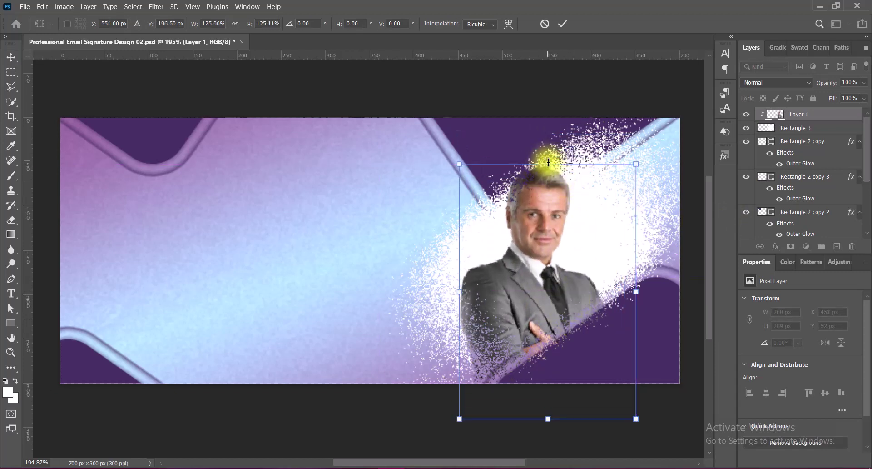
pyautogui.moveTo(548, 162); pyautogui.dragTo(550, 202)
pyautogui.moveTo(552, 312); pyautogui.dragTo(558, 279)
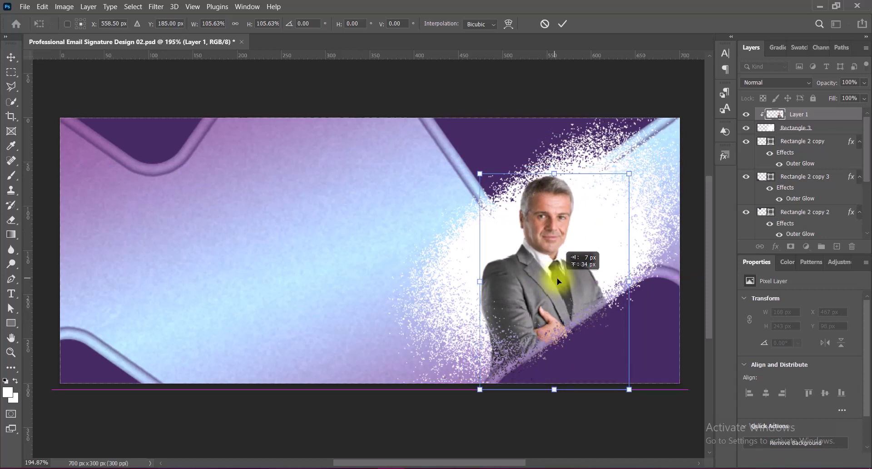
pyautogui.press('Return')
pyautogui.press('Up')
pyautogui.press('Up')
pyautogui.press('Up')
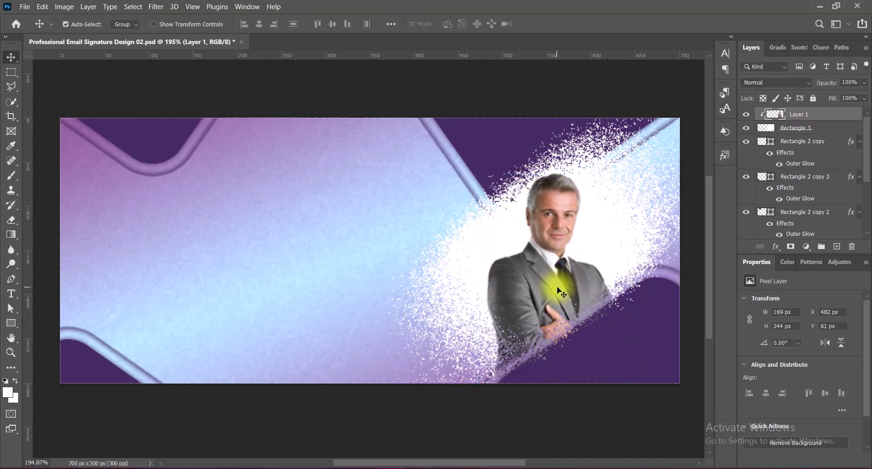
pyautogui.press('Right')
pyautogui.press('Right')
pyautogui.press('Right')
pyautogui.press('Left')
pyautogui.press('Left')
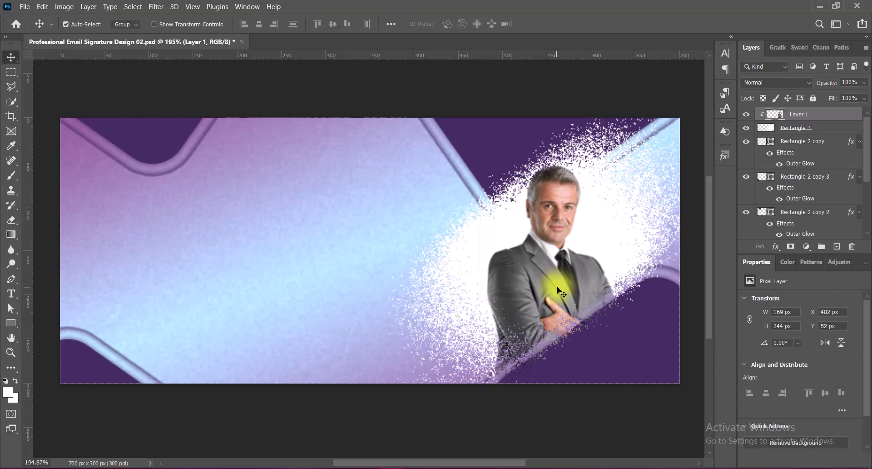
pyautogui.press('Up')
pyautogui.press('Up')
# Step: Apply Vibrance and a Hue/Saturation preset adjustment to the photo
pyautogui.click(64, 6)
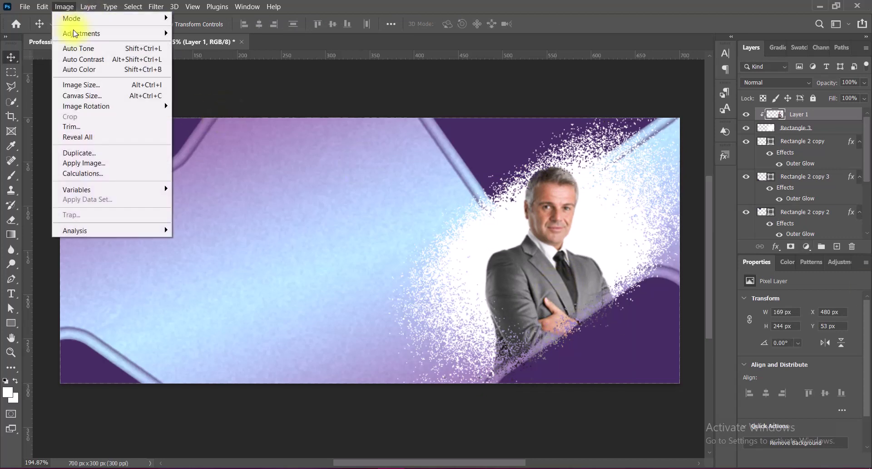
pyautogui.click(255, 80)
pyautogui.click(688, 109)
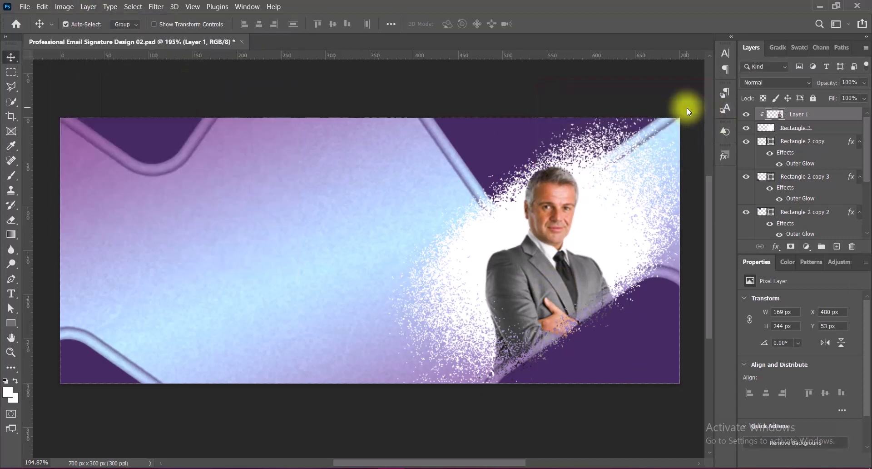
pyautogui.click(64, 6)
pyautogui.moveTo(81, 32)
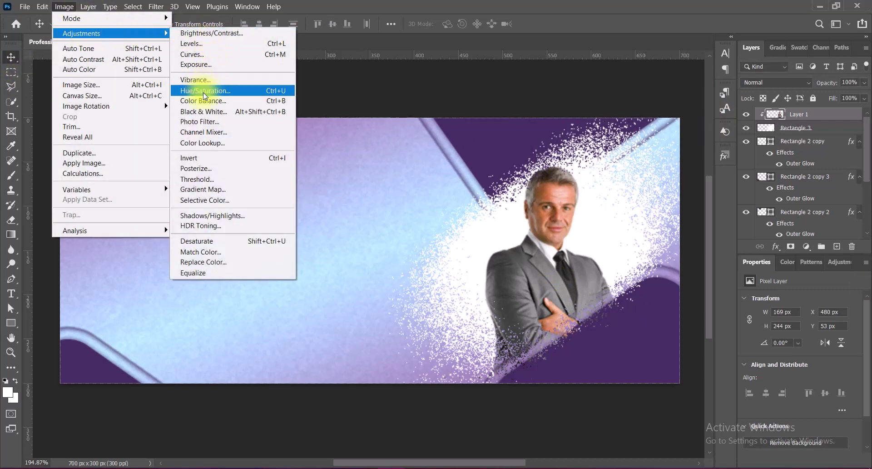
pyautogui.click(205, 89)
pyautogui.click(636, 90)
pyautogui.click(609, 135)
# Step: Brighten the photo slightly by lifting the midtones with Curves
pyautogui.click(766, 91)
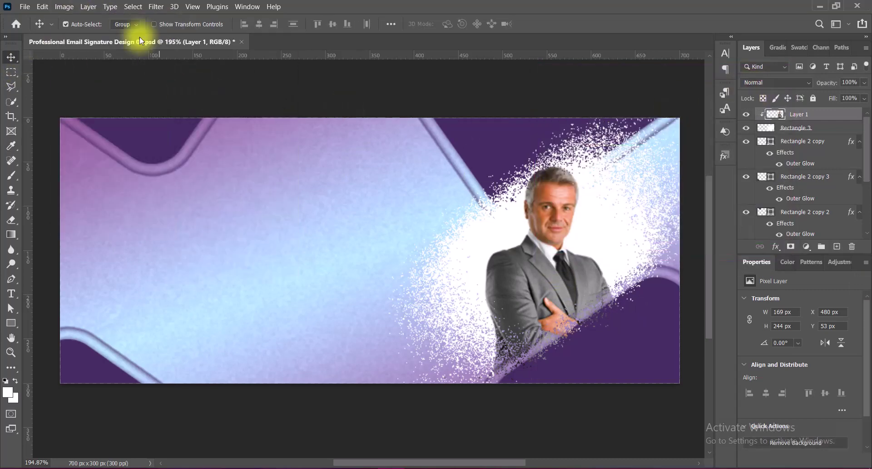
pyautogui.click(64, 6)
pyautogui.click(212, 55)
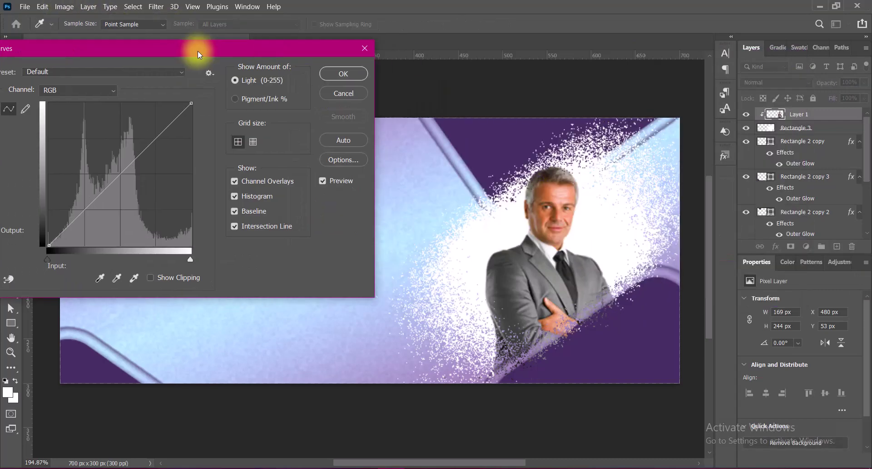
pyautogui.moveTo(121, 175); pyautogui.dragTo(119, 173)
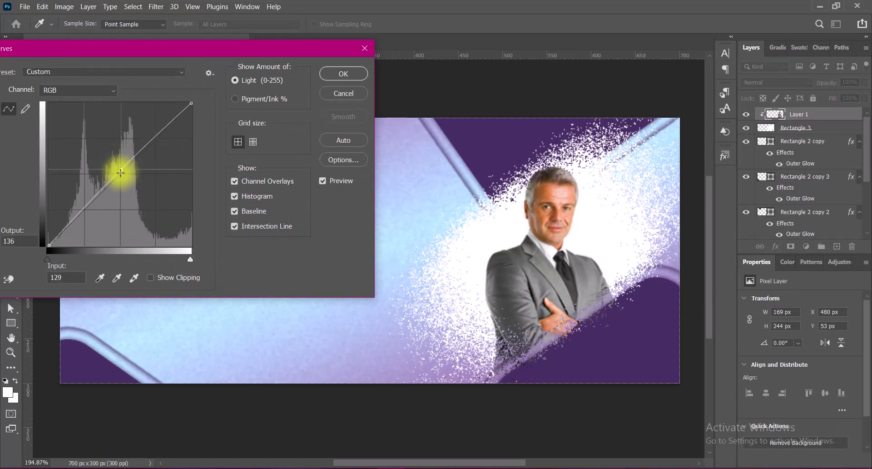
pyautogui.moveTo(121, 173); pyautogui.dragTo(120, 170)
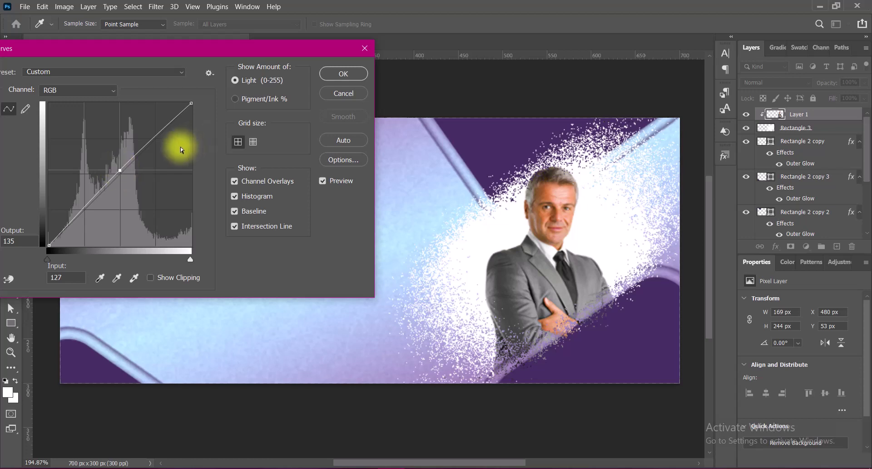
pyautogui.click(344, 73)
# Step: Boost the photo's contrast to 18 with Brightness/Contrast and save the document
pyautogui.click(64, 6)
pyautogui.click(195, 33)
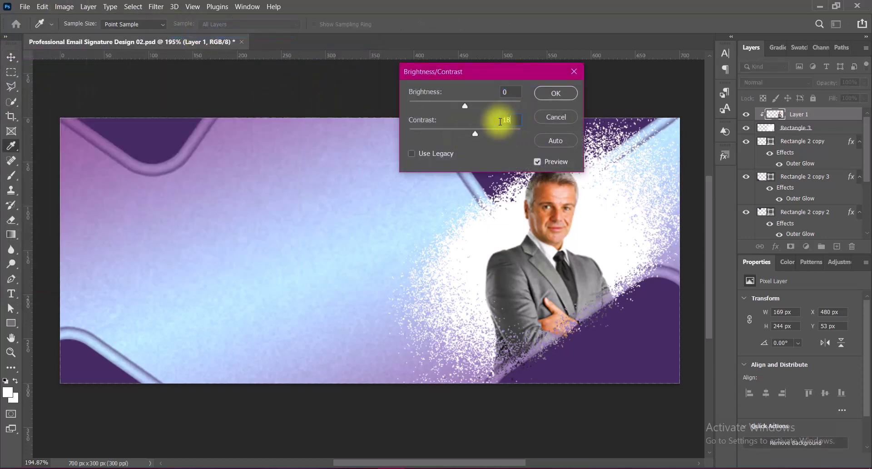
pyautogui.press('Return')
pyautogui.press('v')
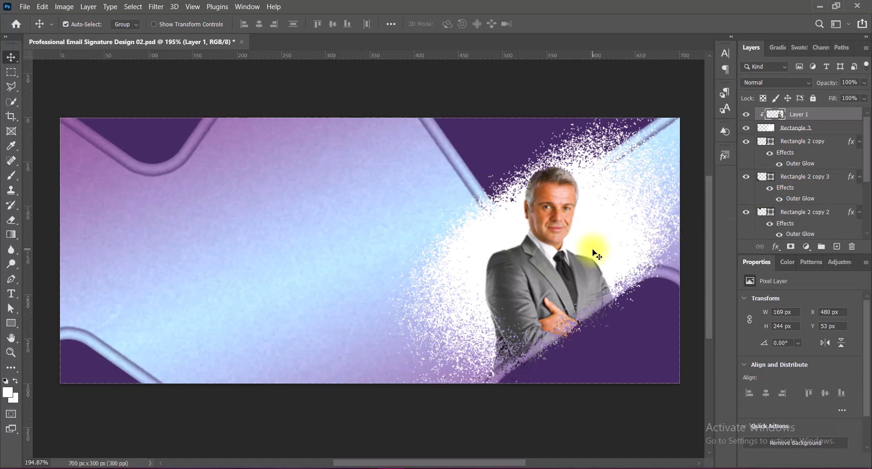
pyautogui.hotkey('ctrl', 's')
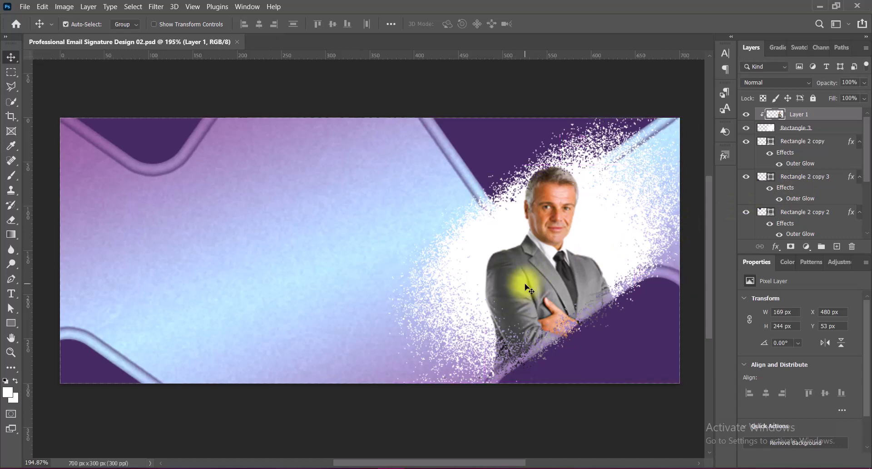
# Step: Duplicate the purple rounded square left of centre and shrink it to about 67%
pyautogui.moveTo(156, 136); pyautogui.dragTo(302, 312)
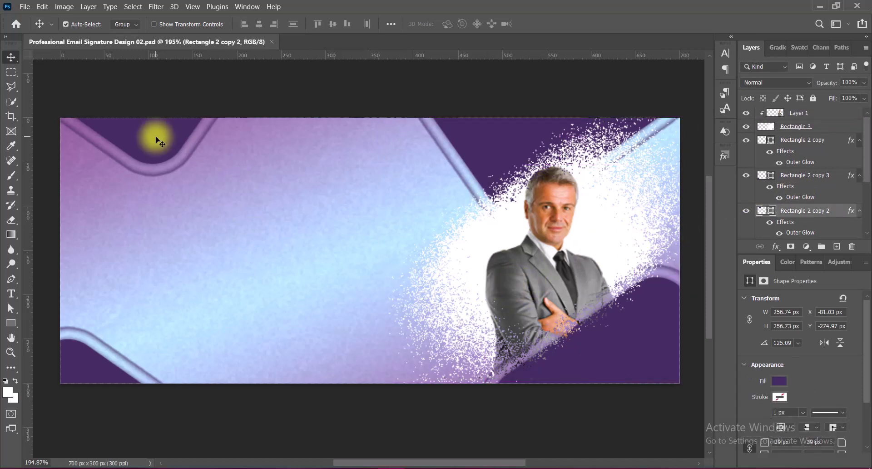
pyautogui.hotkey('ctrl', 't')
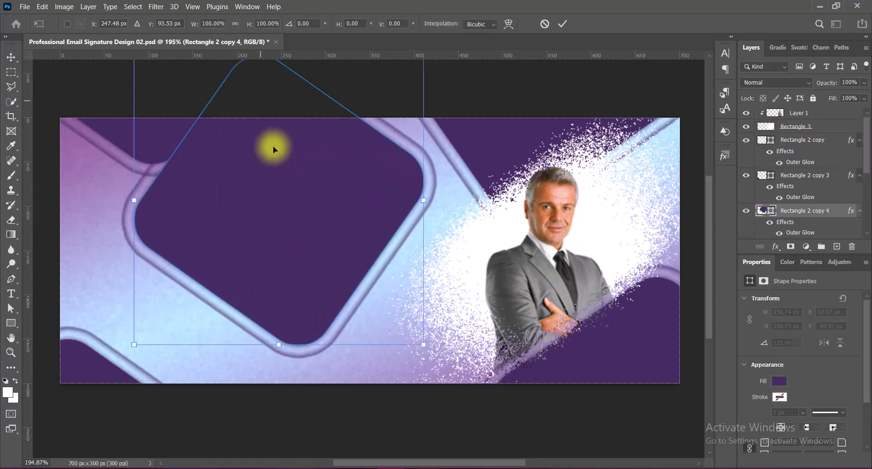
pyautogui.moveTo(279, 342); pyautogui.dragTo(279, 249)
pyautogui.moveTo(285, 183); pyautogui.dragTo(283, 262)
pyautogui.press('Return')
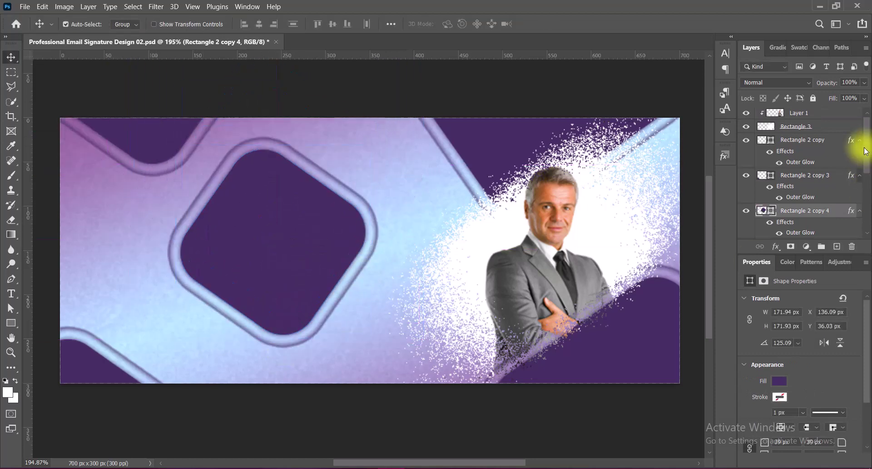
pyautogui.scroll(-2, 777, 190)
# Step: Enable an outer glow in the new square's layer style
pyautogui.rightClick(762, 177)
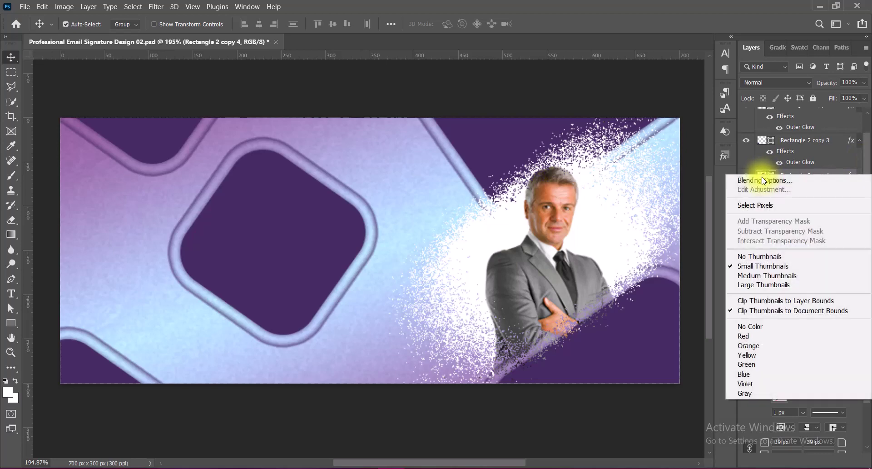
pyautogui.click(764, 179)
pyautogui.click(436, 238)
pyautogui.click(825, 62)
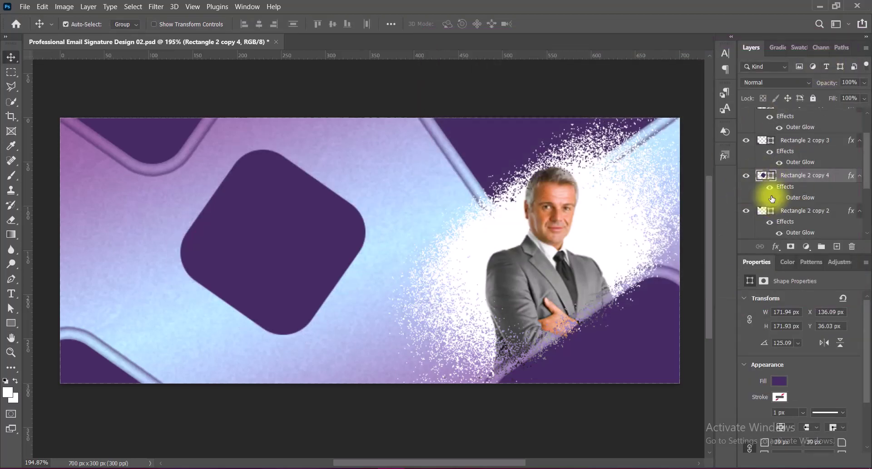
# Step: Add white and 16 px purple 463063 strokes to the square and set its Fill to 0%
pyautogui.rightClick(763, 178)
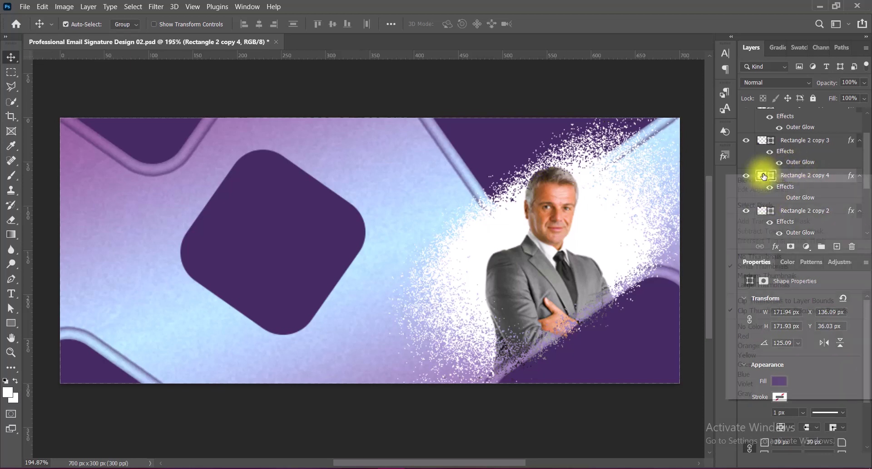
pyautogui.click(763, 179)
pyautogui.click(436, 135)
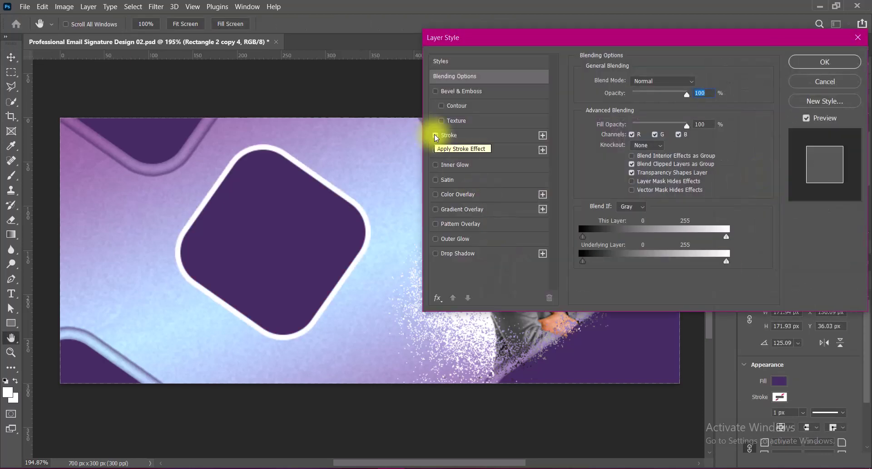
pyautogui.click(542, 136)
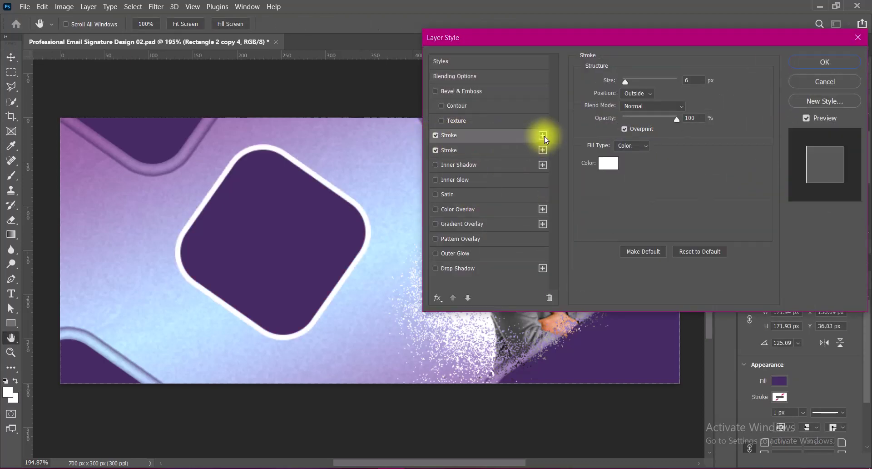
pyautogui.click(607, 164)
pyautogui.click(293, 229)
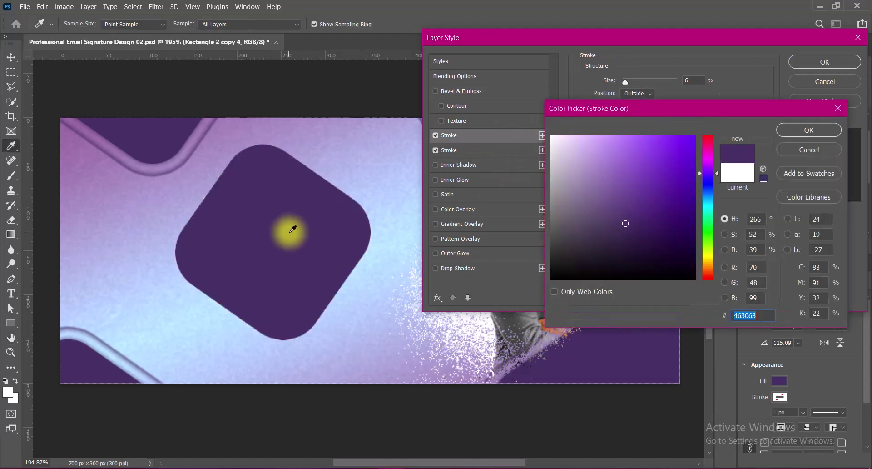
pyautogui.click(815, 130)
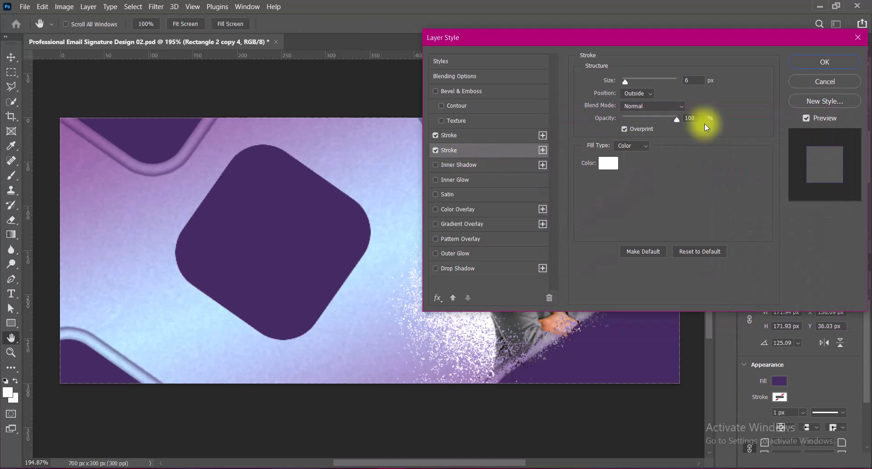
pyautogui.moveTo(628, 82); pyautogui.dragTo(627, 82)
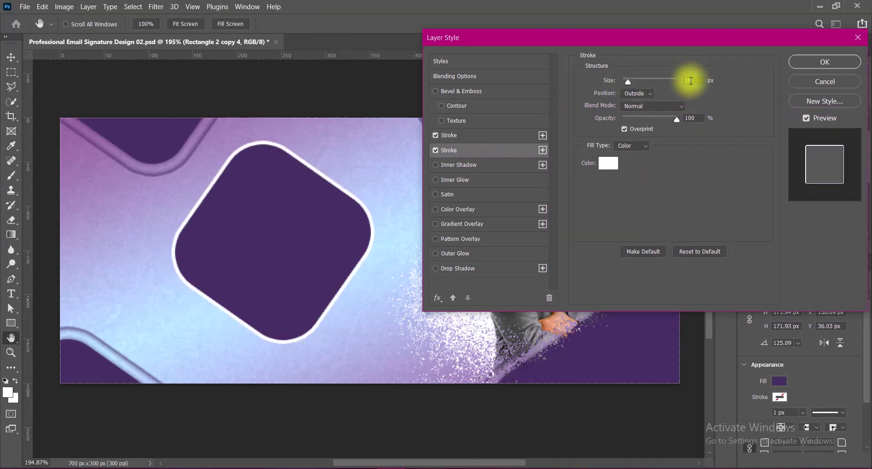
pyautogui.click(814, 62)
pyautogui.click(864, 98)
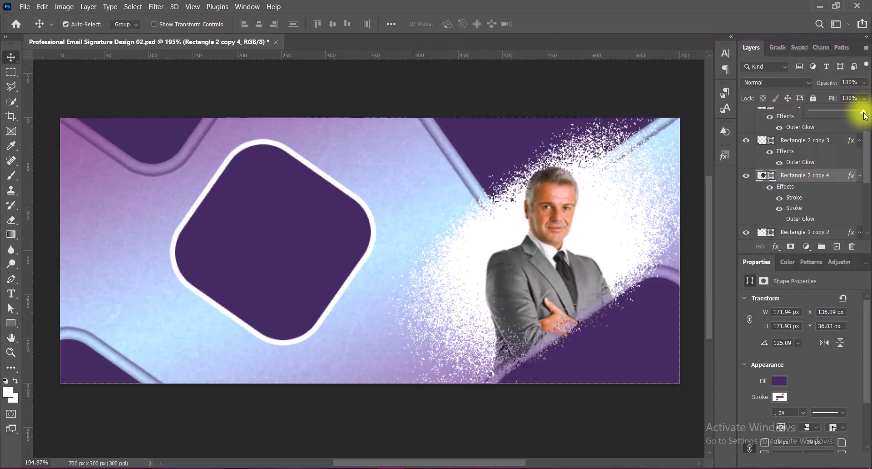
pyautogui.moveTo(859, 112); pyautogui.dragTo(782, 116)
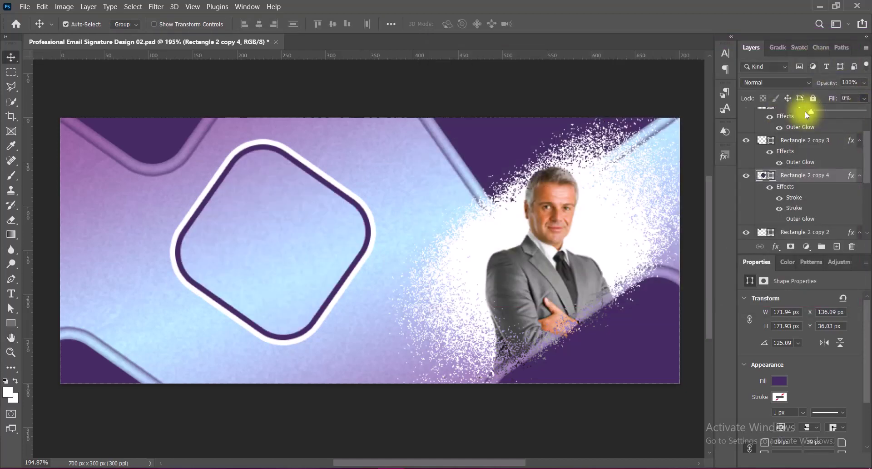
# Step: Thin Rectangle 2 copy 4's second stroke to 10 px and add an Outer Glow with about 54% spread
pyautogui.doubleClick(746, 189)
pyautogui.click(468, 138)
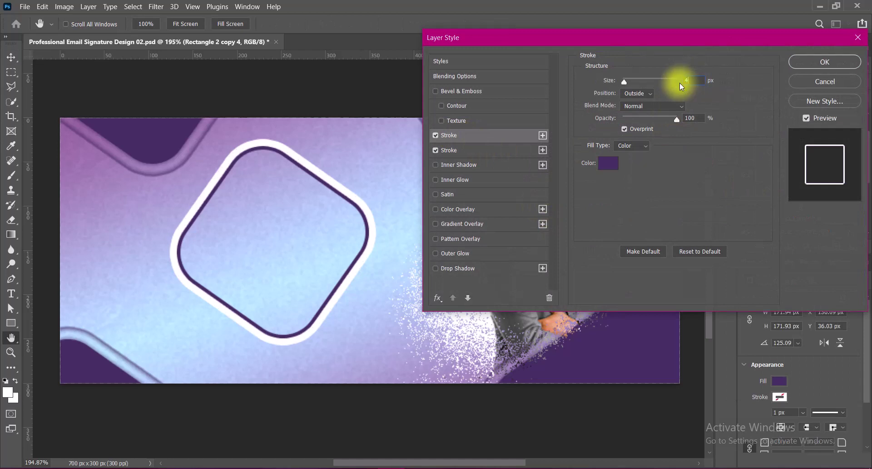
pyautogui.click(462, 149)
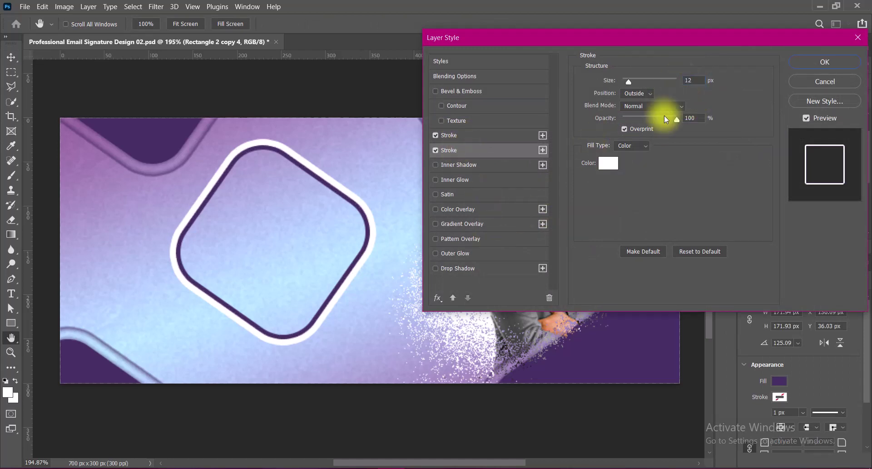
pyautogui.write('10')
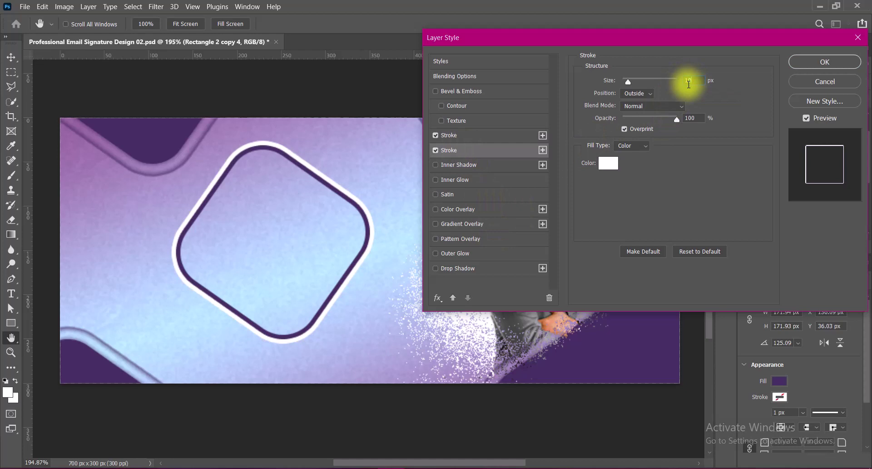
pyautogui.click(443, 254)
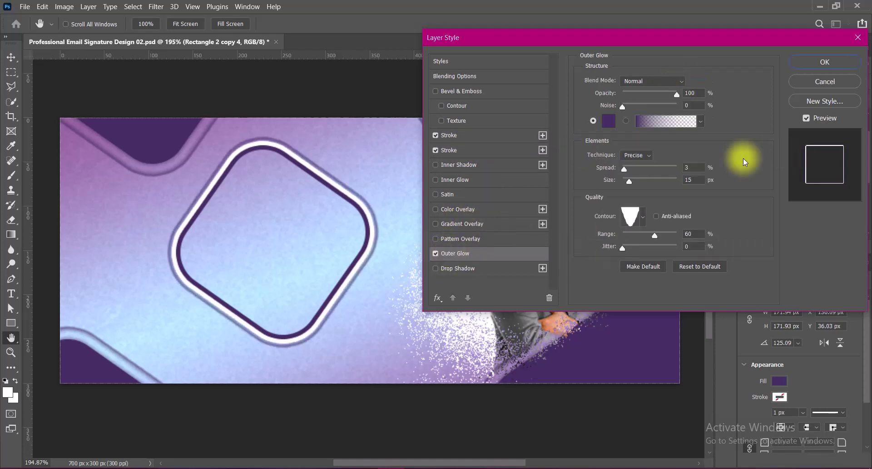
pyautogui.moveTo(624, 169)
pyautogui.mouseDown()
pyautogui.moveTo(662, 169)
pyautogui.moveTo(630, 186)
pyautogui.mouseUp()
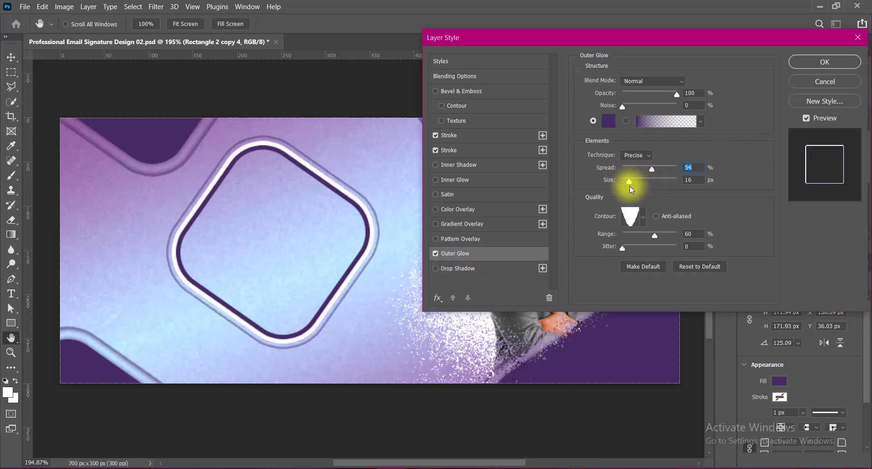
pyautogui.click(688, 181)
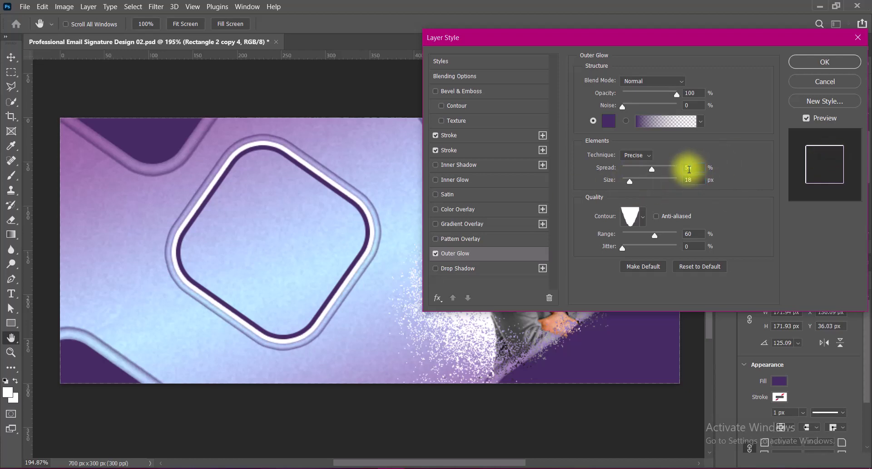
pyautogui.click(689, 169)
pyautogui.click(823, 64)
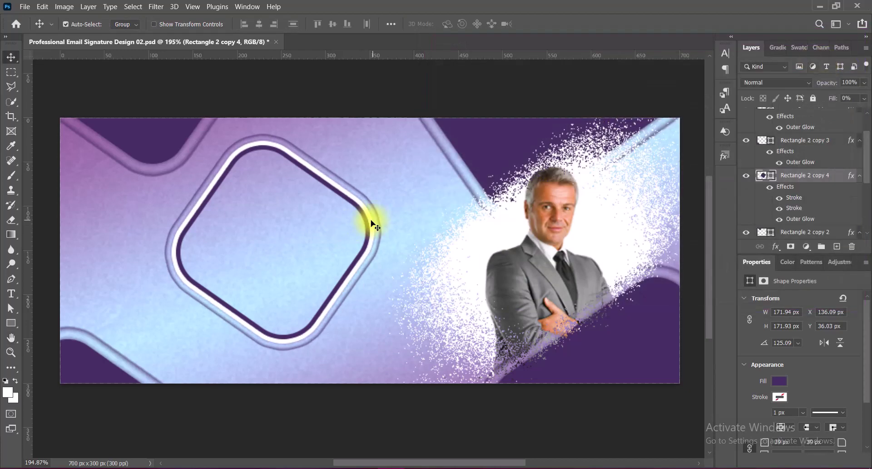
pyautogui.click(372, 225)
# Step: Convert Rectangle 2 copy 4 to a smart object, commit an unchanged transform, and preview blend modes
pyautogui.click(346, 229)
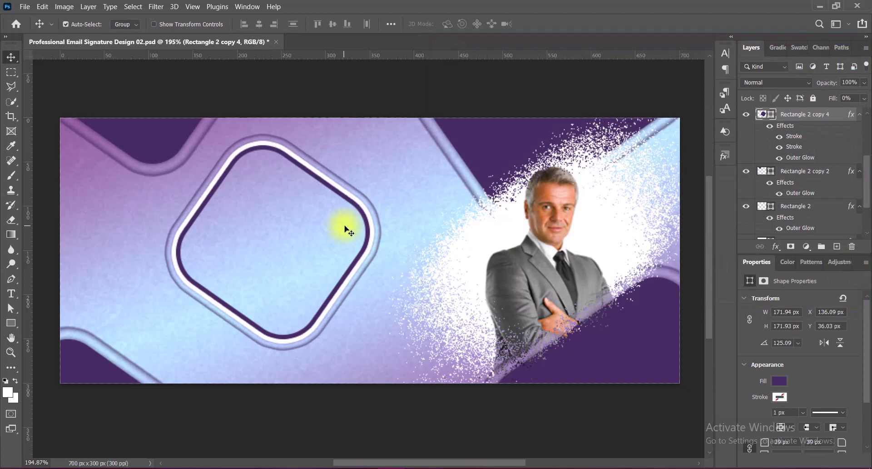
pyautogui.rightClick(752, 116)
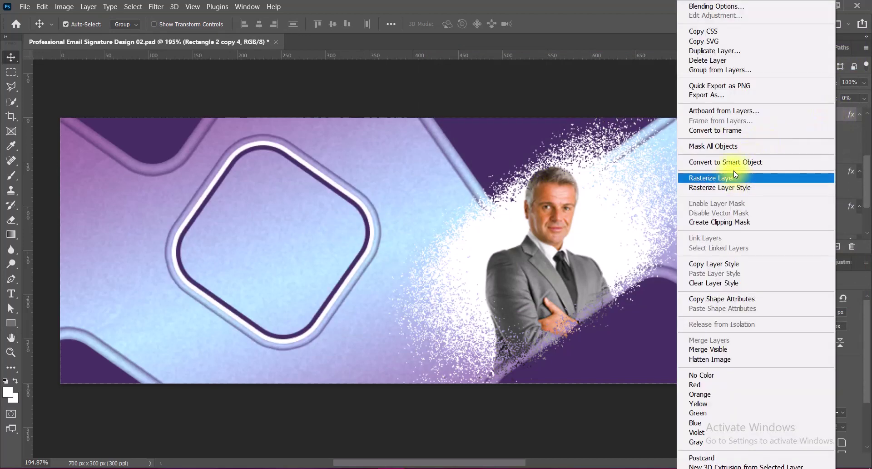
pyautogui.click(732, 161)
pyautogui.click(349, 232)
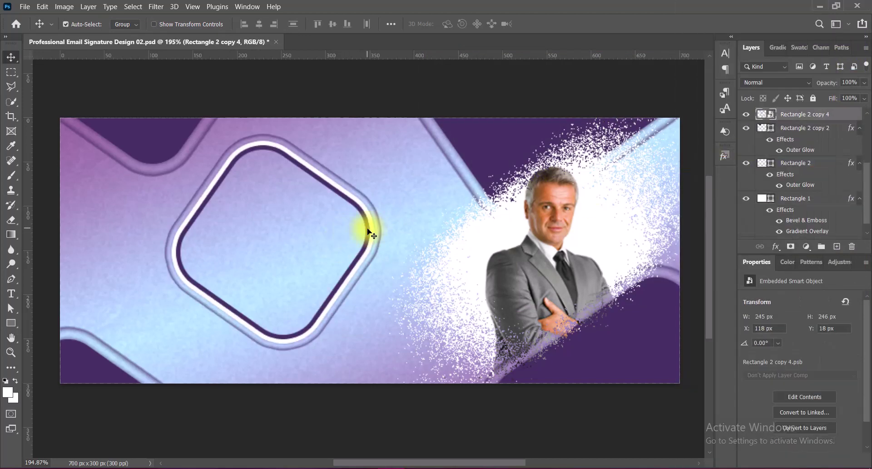
pyautogui.hotkey('ctrl', 't')
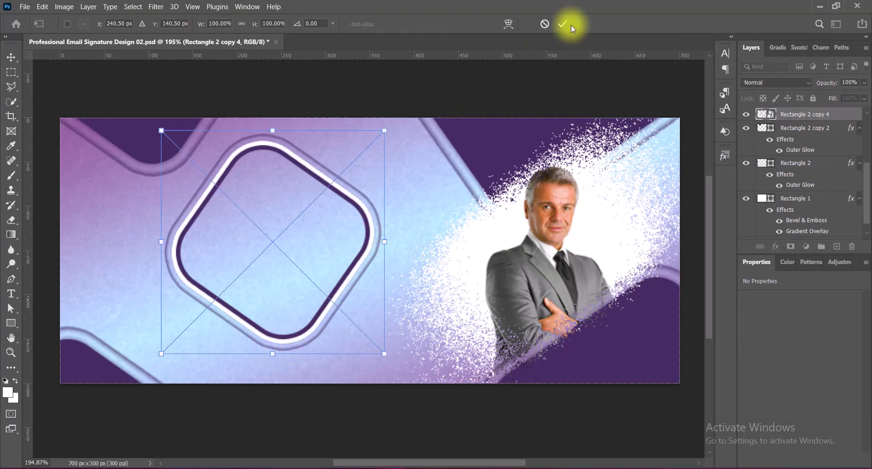
pyautogui.click(570, 25)
pyautogui.click(795, 83)
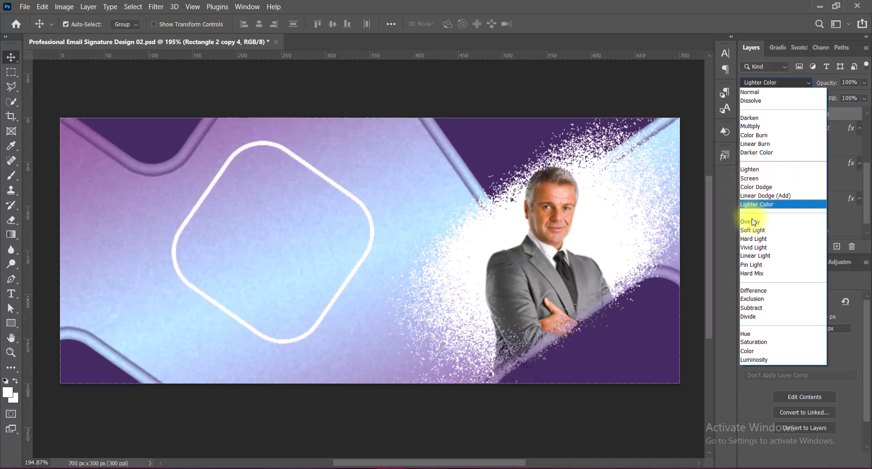
# Step: Blend the square in Vivid Light and apply a Vibrance +100 smart filter
pyautogui.click(755, 247)
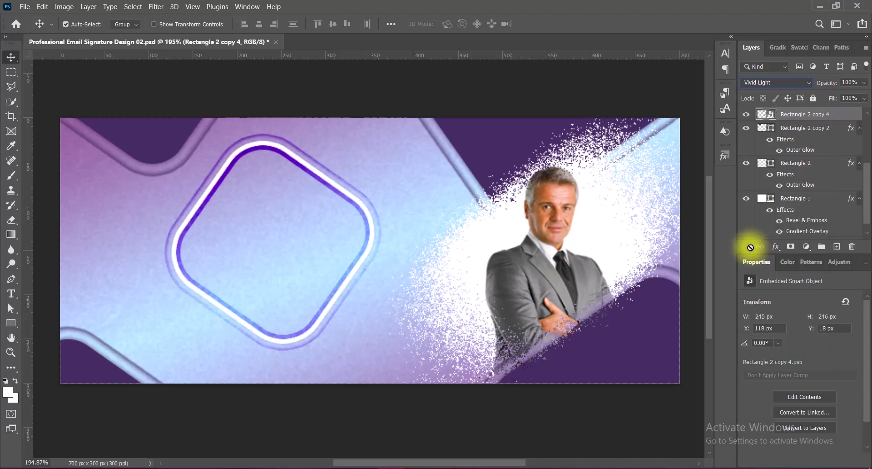
pyautogui.click(64, 6)
pyautogui.click(204, 70)
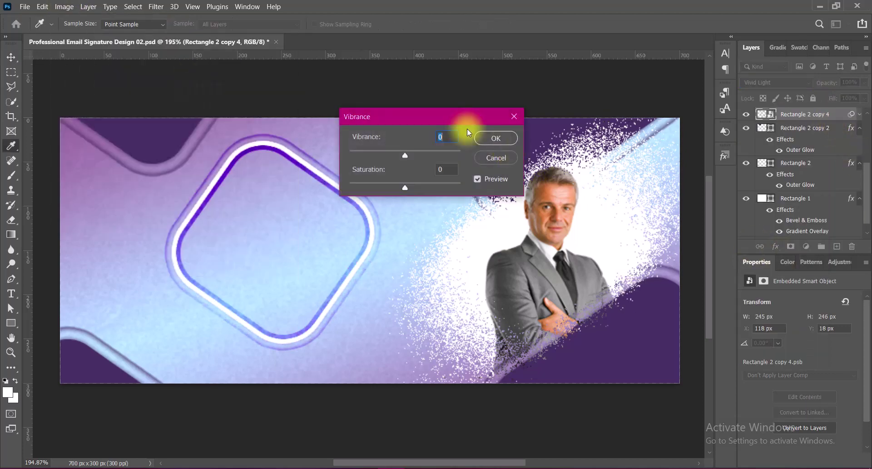
pyautogui.moveTo(430, 154); pyautogui.dragTo(521, 151)
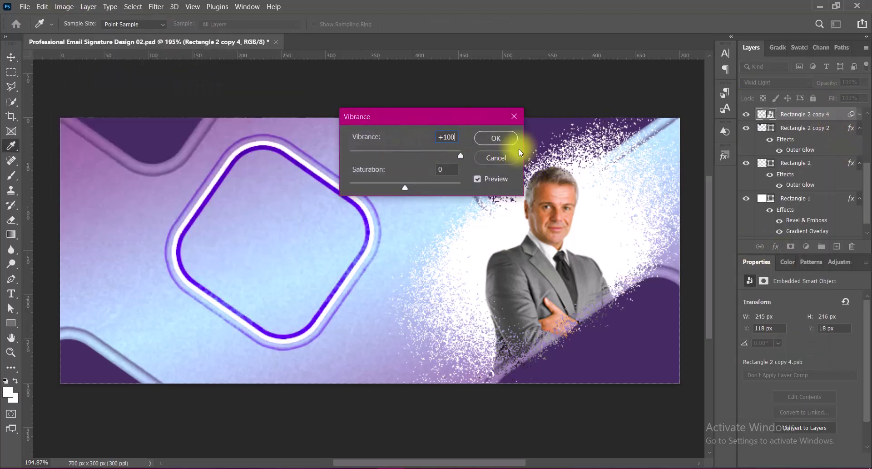
pyautogui.click(496, 136)
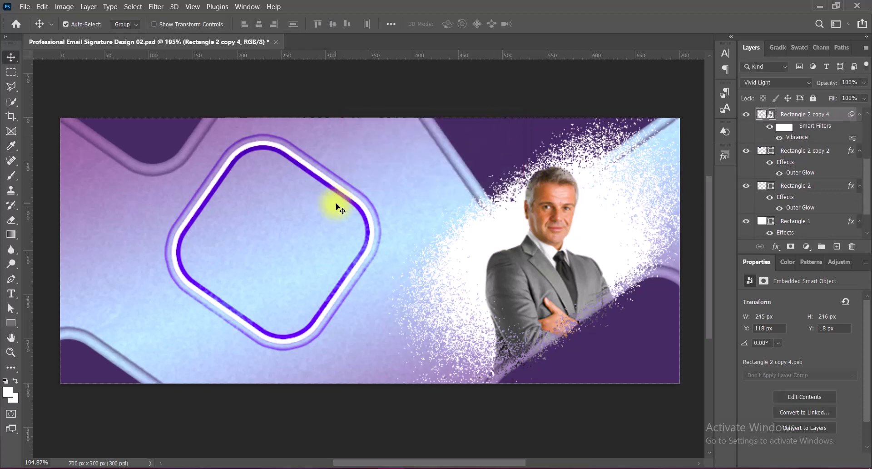
# Step: Lower Rectangle 2 copy 4's layer opacity to 81%
pyautogui.click(858, 82)
pyautogui.write('75')
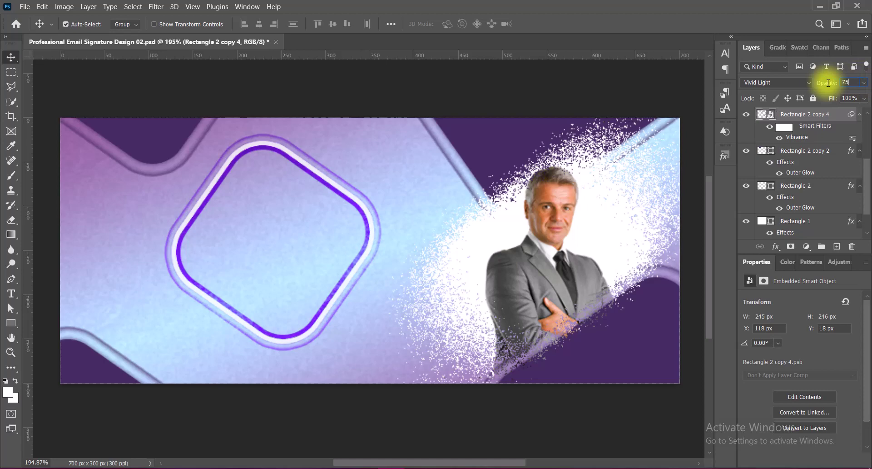
pyautogui.press('Return')
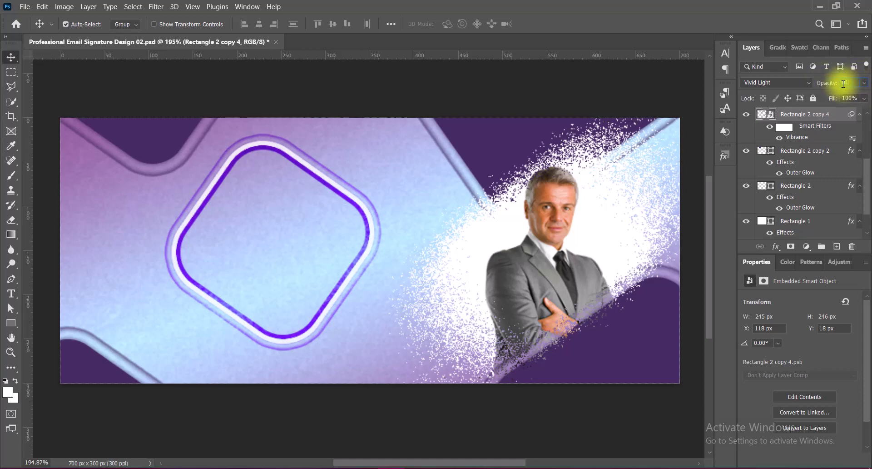
pyautogui.hotkey('ctrl', 't')
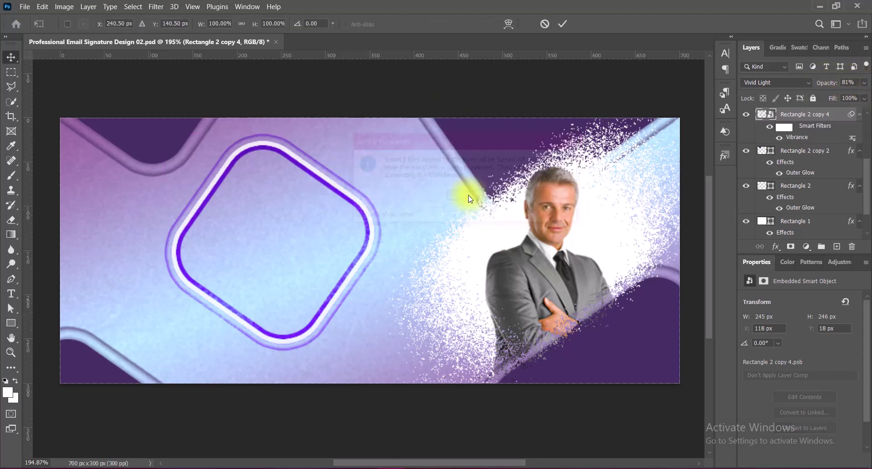
# Step: Shrink the square to about 72%, tilt it 15° and place it at the bottom centre
pyautogui.click(469, 199)
pyautogui.moveTo(272, 130)
pyautogui.mouseDown()
pyautogui.moveTo(273, 191)
pyautogui.moveTo(341, 118)
pyautogui.moveTo(316, 369)
pyautogui.moveTo(306, 384)
pyautogui.mouseUp()
pyautogui.moveTo(375, 304); pyautogui.dragTo(395, 359)
pyautogui.moveTo(300, 354); pyautogui.dragTo(330, 372)
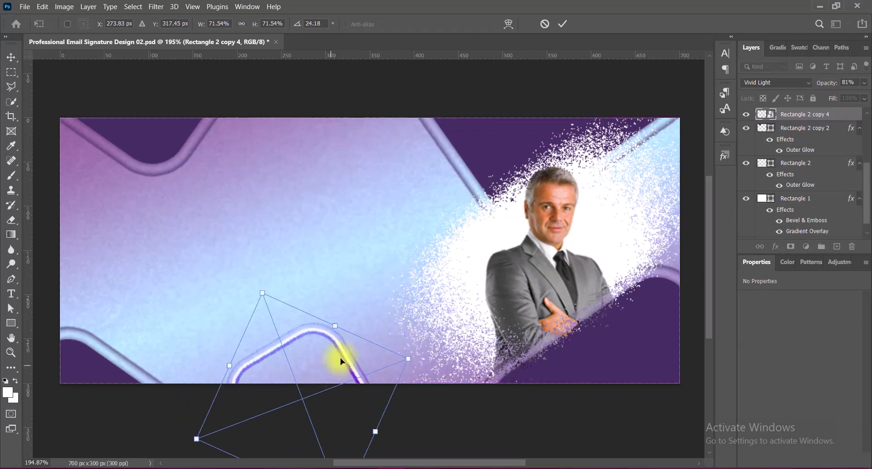
pyautogui.moveTo(252, 276); pyautogui.dragTo(239, 278)
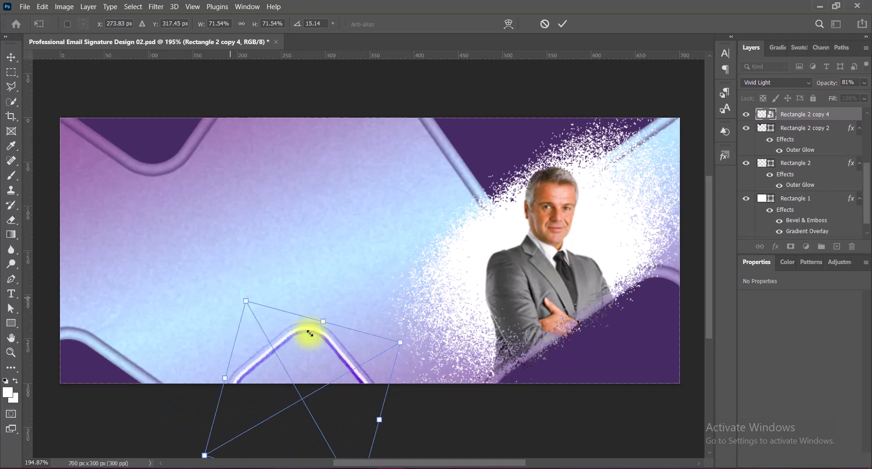
pyautogui.moveTo(325, 370)
pyautogui.mouseDown()
pyautogui.moveTo(341, 364)
pyautogui.moveTo(325, 368)
pyautogui.mouseUp()
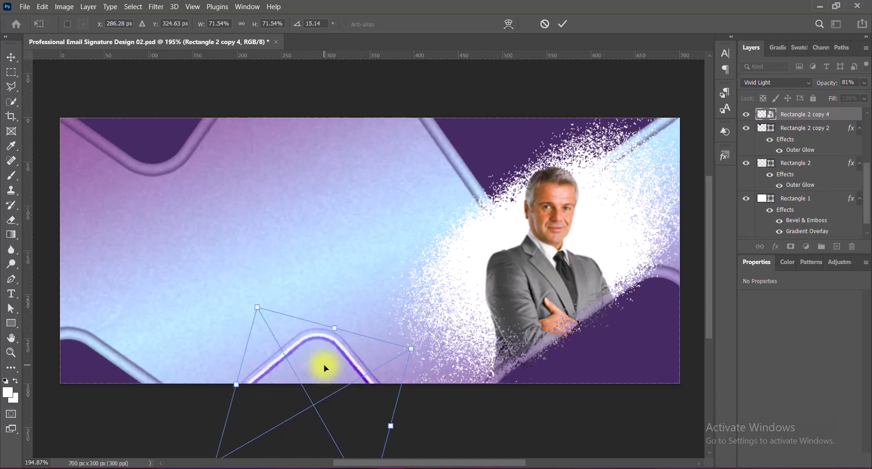
pyautogui.press('Return')
# Step: Nudge the square down and Alt-drag a copy toward the upper left
pyautogui.press('Down')
pyautogui.press('Down')
pyautogui.press('Down')
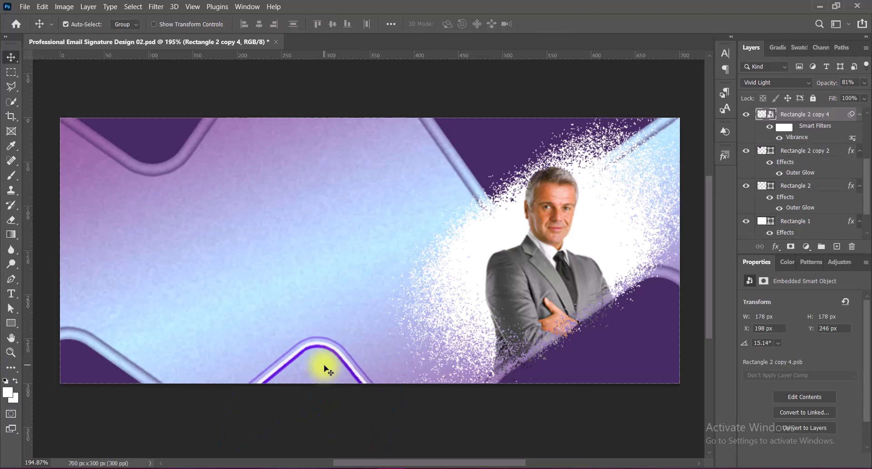
pyautogui.press('Down')
pyautogui.press('Down')
pyautogui.press('Down')
pyautogui.moveTo(323, 346)
pyautogui.mouseDown()
pyautogui.moveTo(189, 238)
pyautogui.moveTo(230, 341)
pyautogui.moveTo(86, 259)
pyautogui.moveTo(66, 265)
pyautogui.moveTo(83, 254)
pyautogui.moveTo(87, 274)
pyautogui.moveTo(78, 260)
pyautogui.moveTo(87, 255)
pyautogui.moveTo(85, 261)
pyautogui.moveTo(218, 256)
pyautogui.moveTo(399, 146)
pyautogui.moveTo(353, 184)
pyautogui.moveTo(351, 163)
pyautogui.mouseUp()
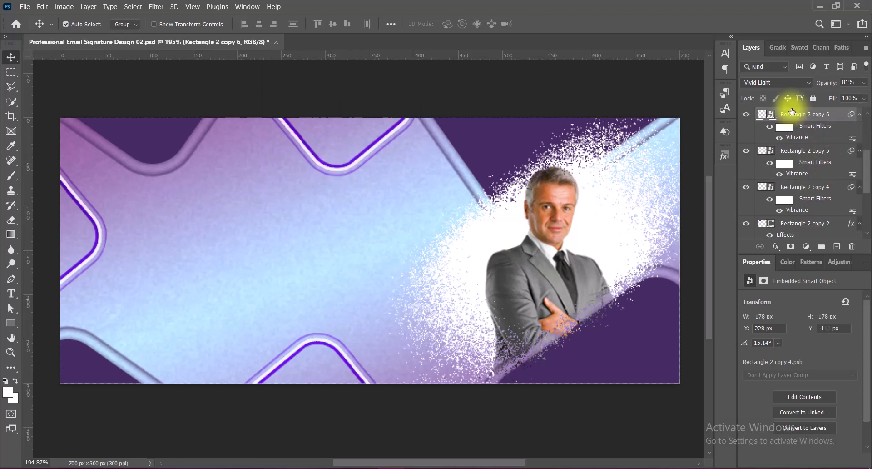
# Step: Set Rectangle 2 copy 6 to Soft Light and Alt-drag another copy to centre-left
pyautogui.click(784, 83)
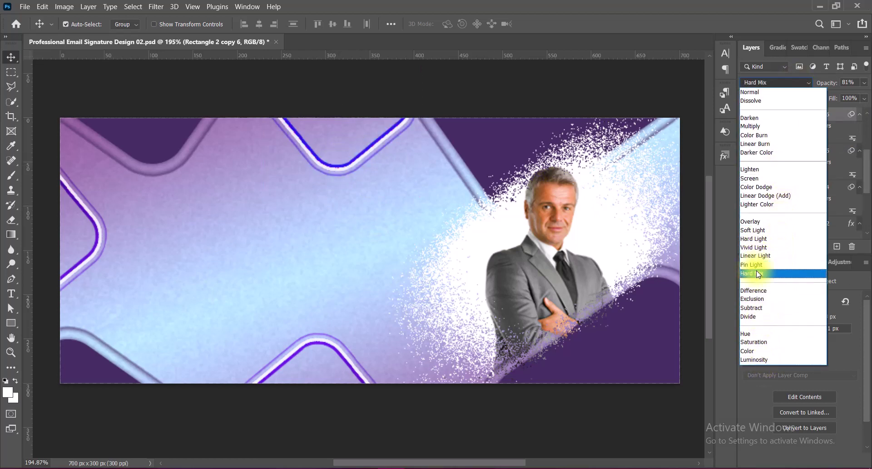
pyautogui.click(754, 230)
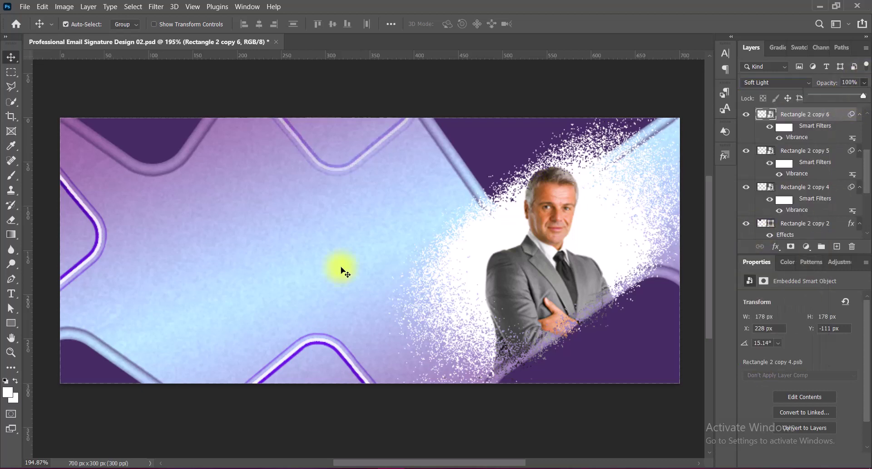
pyautogui.moveTo(309, 348); pyautogui.dragTo(254, 188)
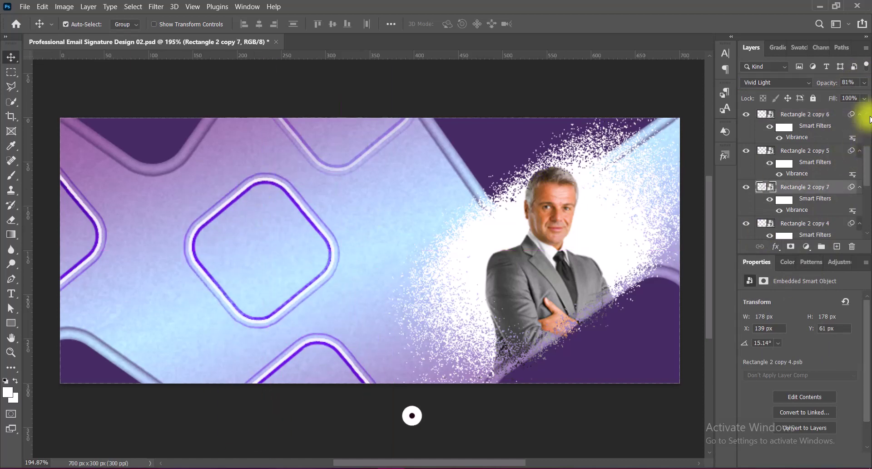
# Step: Flip Rectangle 2 copy 7 vertically and enlarge it to 283 × 283 px at centre-left
pyautogui.hotkey('ctrl', 't')
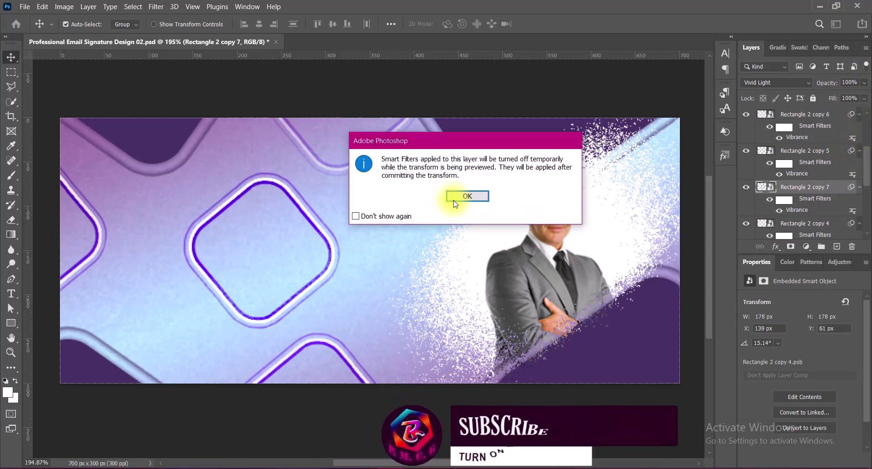
pyautogui.click(449, 199)
pyautogui.rightClick(288, 256)
pyautogui.click(301, 245)
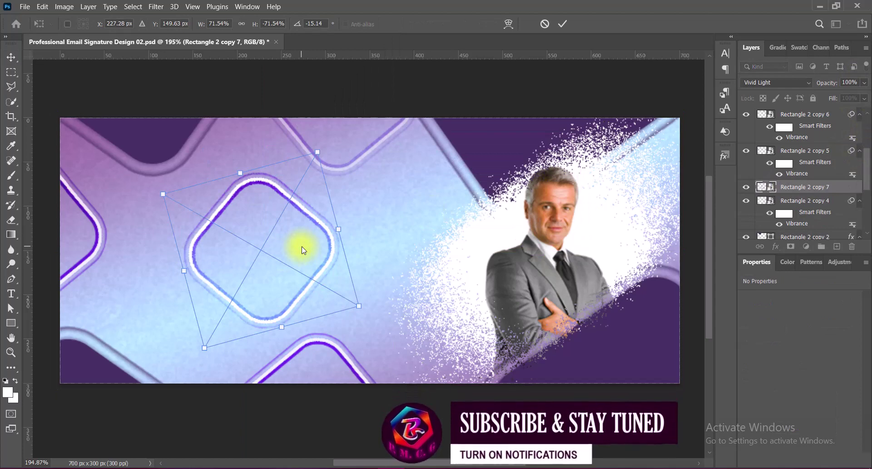
pyautogui.moveTo(337, 229); pyautogui.dragTo(438, 214)
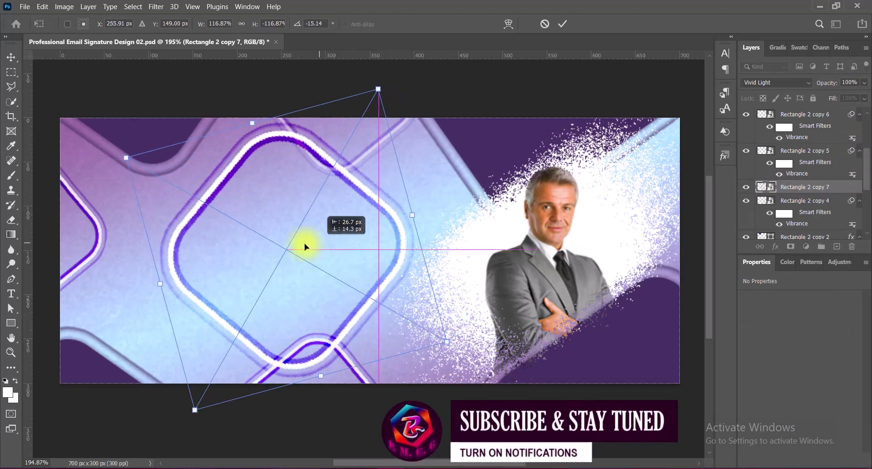
pyautogui.moveTo(265, 236); pyautogui.dragTo(307, 249)
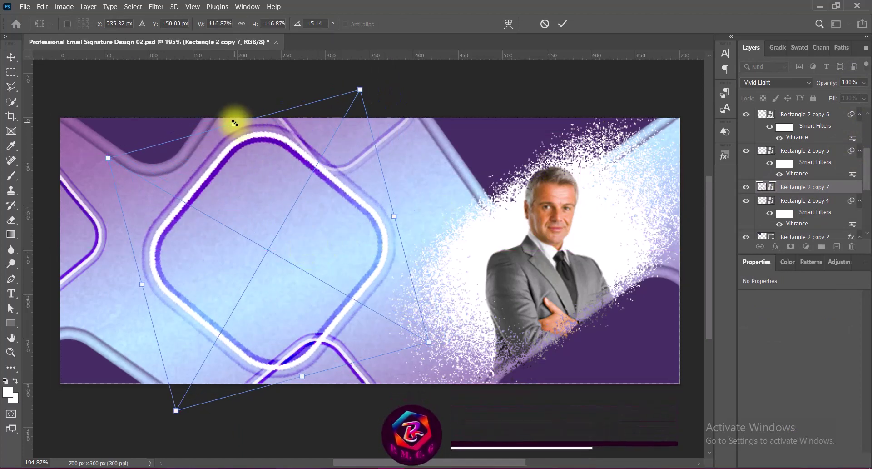
pyautogui.moveTo(234, 124); pyautogui.dragTo(241, 149)
pyautogui.moveTo(354, 117); pyautogui.dragTo(370, 95)
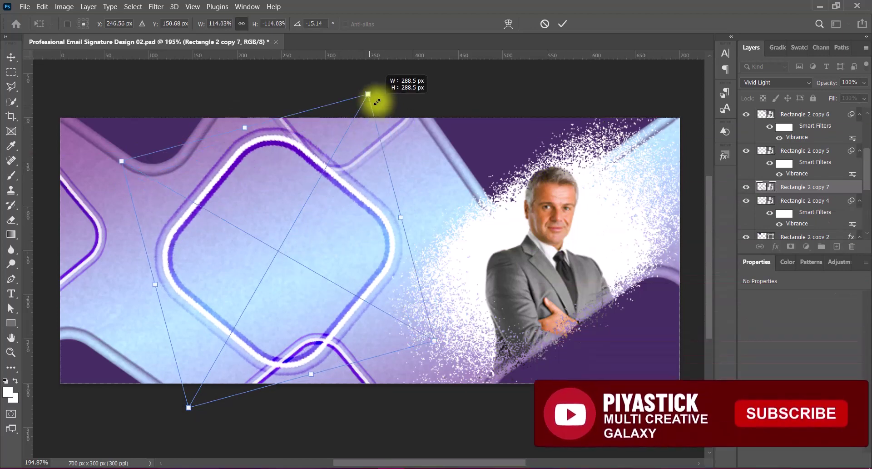
pyautogui.moveTo(305, 250); pyautogui.dragTo(335, 245)
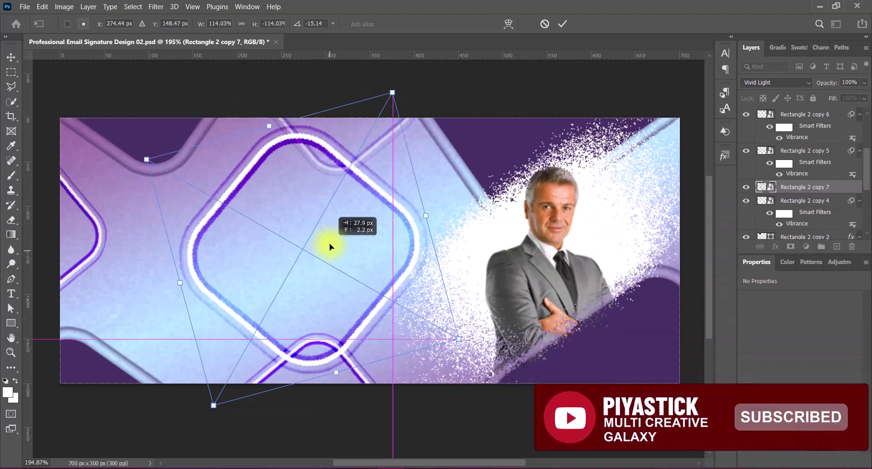
pyautogui.press('Return')
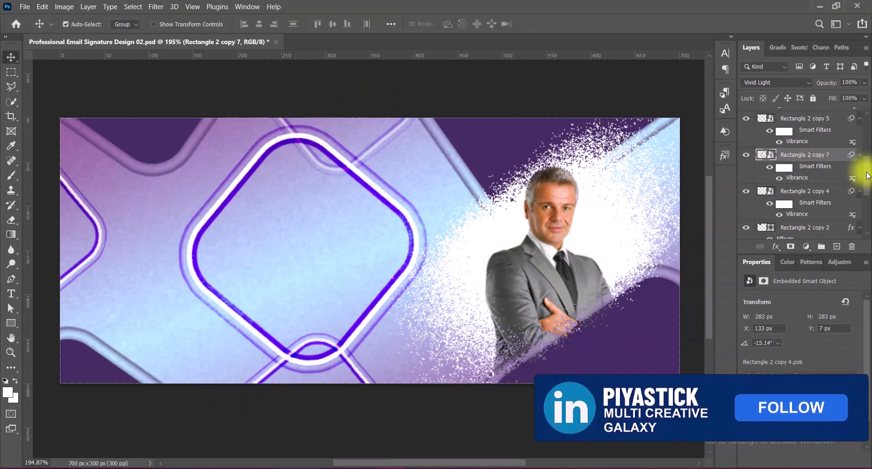
# Step: Move Rectangle 2 copy 7 down to just above Rectangle 1 and blend it in Color Dodge
pyautogui.scroll(-3, 861, 166)
pyautogui.moveTo(763, 129); pyautogui.dragTo(766, 189)
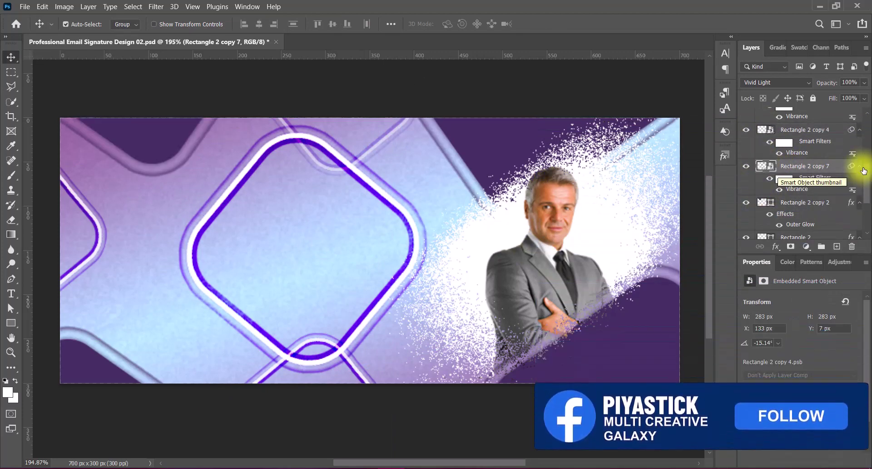
pyautogui.scroll(-3, 863, 177)
pyautogui.moveTo(762, 114); pyautogui.dragTo(760, 195)
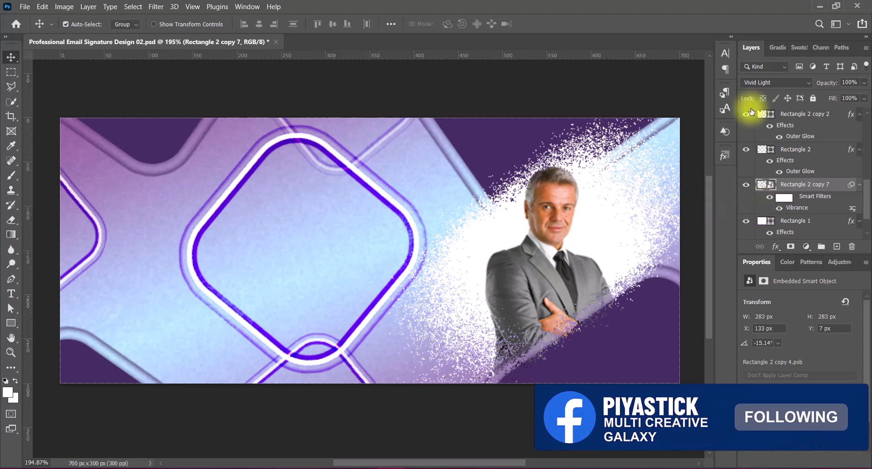
pyautogui.click(793, 82)
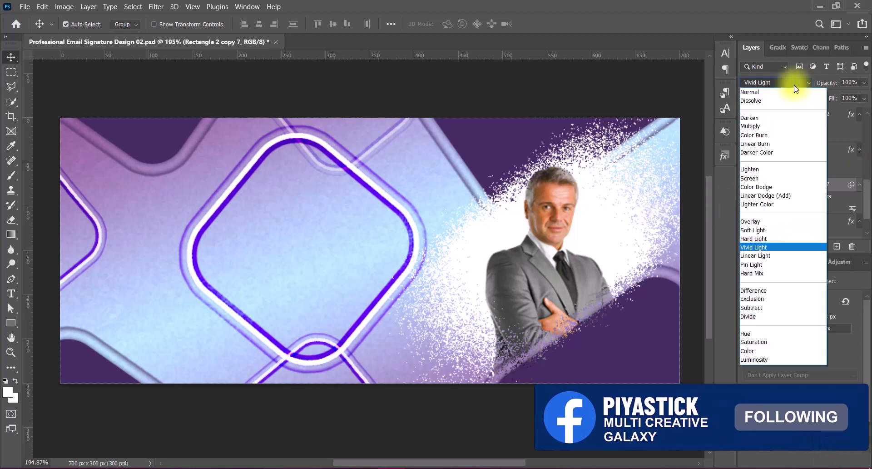
pyautogui.click(772, 186)
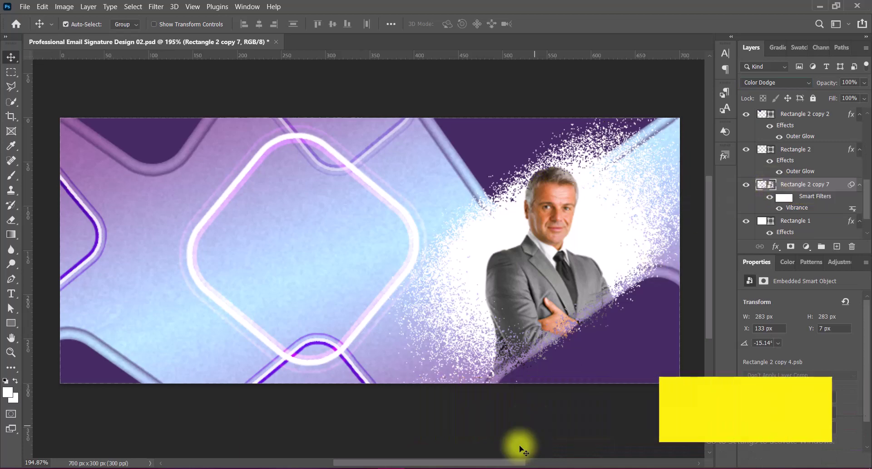
# Step: Widen the glowing rectangle, shift it up and right, then rasterize the layer
pyautogui.hotkey('ctrl', 't')
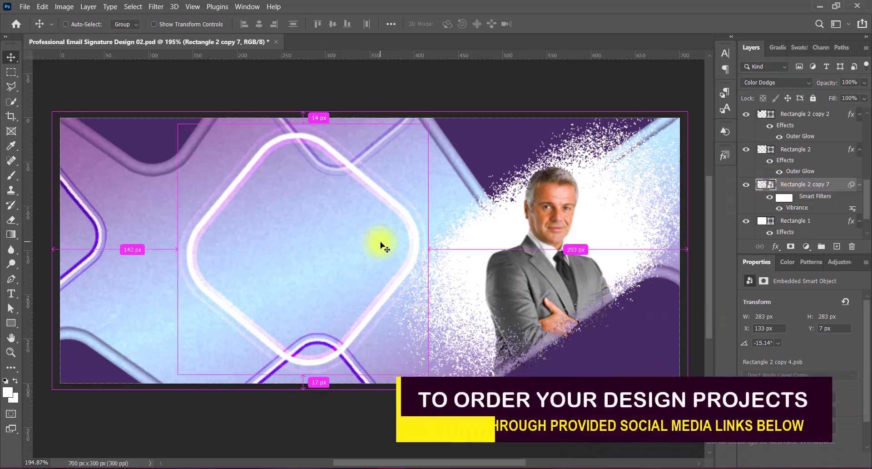
pyautogui.click(459, 197)
pyautogui.moveTo(177, 285); pyautogui.dragTo(102, 268)
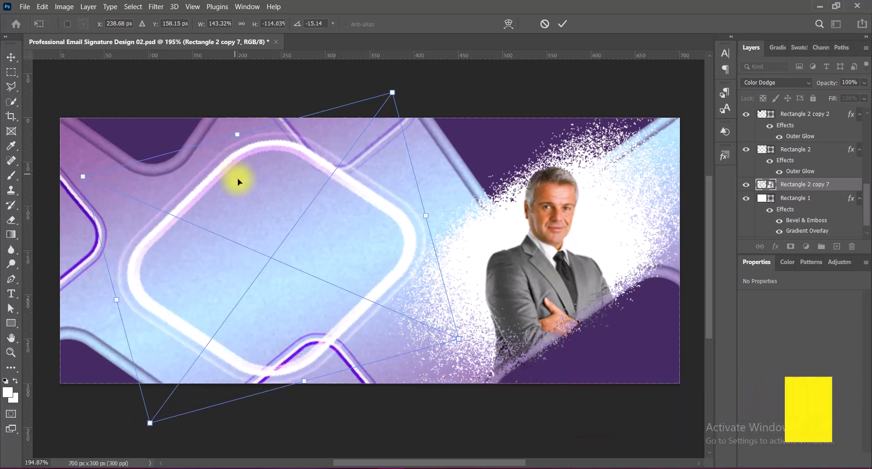
pyautogui.moveTo(257, 195); pyautogui.dragTo(266, 186)
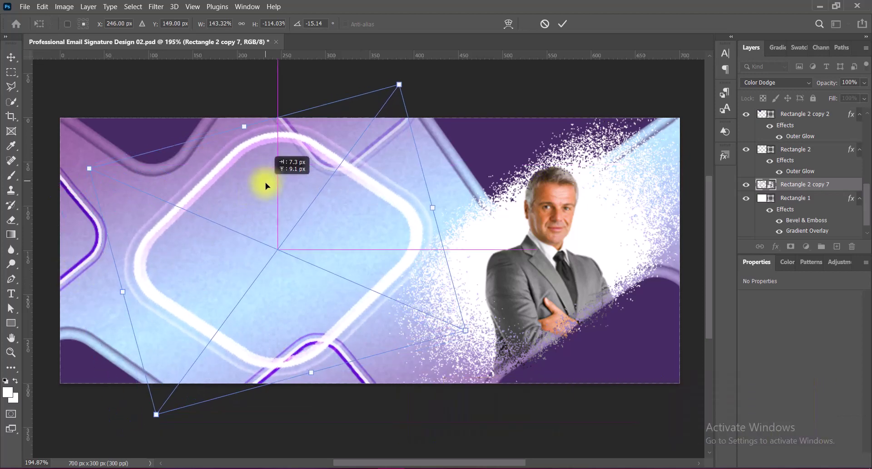
pyautogui.press('Return')
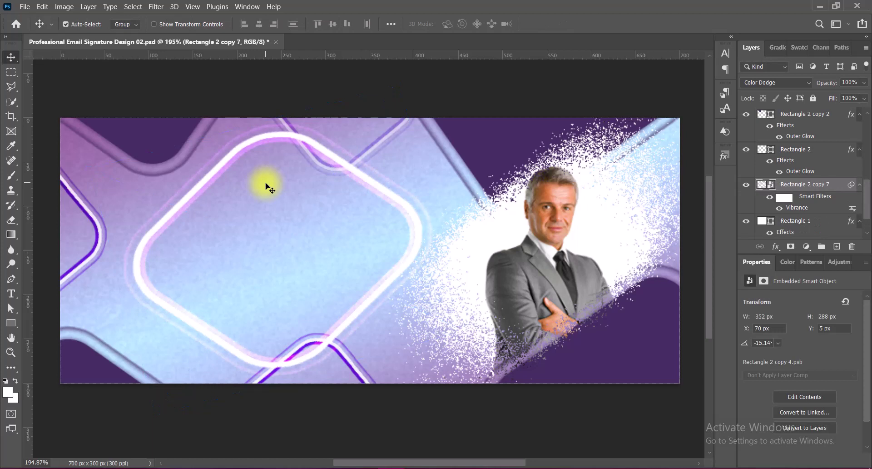
pyautogui.press('Up')
pyautogui.press('Up')
pyautogui.press('Up')
pyautogui.press('Right')
pyautogui.press('Right')
pyautogui.press('Right')
pyautogui.press('Right')
pyautogui.press('Right')
pyautogui.press('Right')
pyautogui.press('Right')
pyautogui.press('Right')
pyautogui.press('Right')
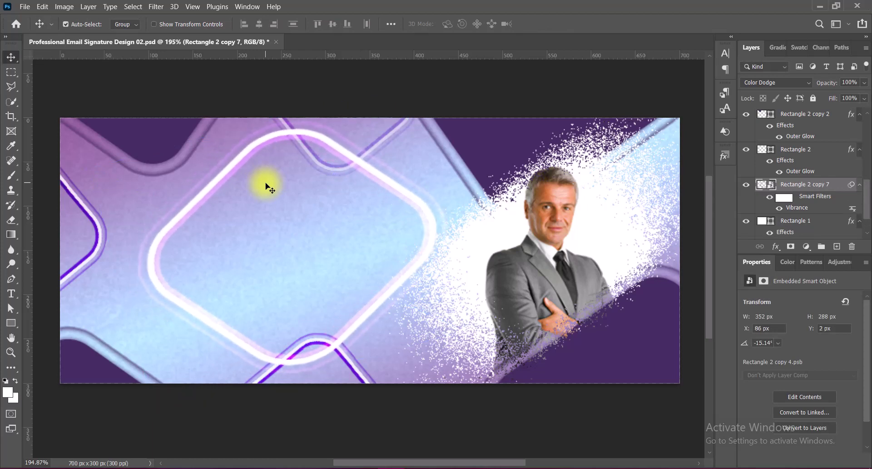
pyautogui.rightClick(840, 181)
pyautogui.click(765, 233)
# Step: Erase parts of the glowing rectangle, save the file, and scroll the Layers panel to the top
pyautogui.click(11, 220)
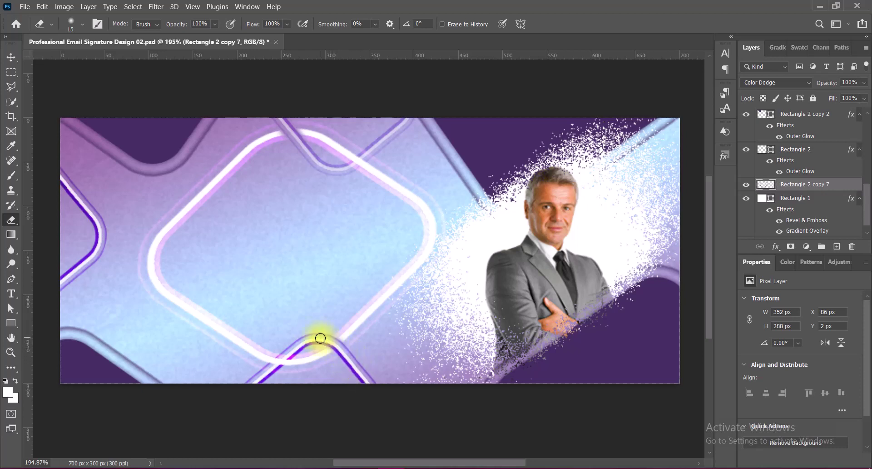
pyautogui.click(11, 56)
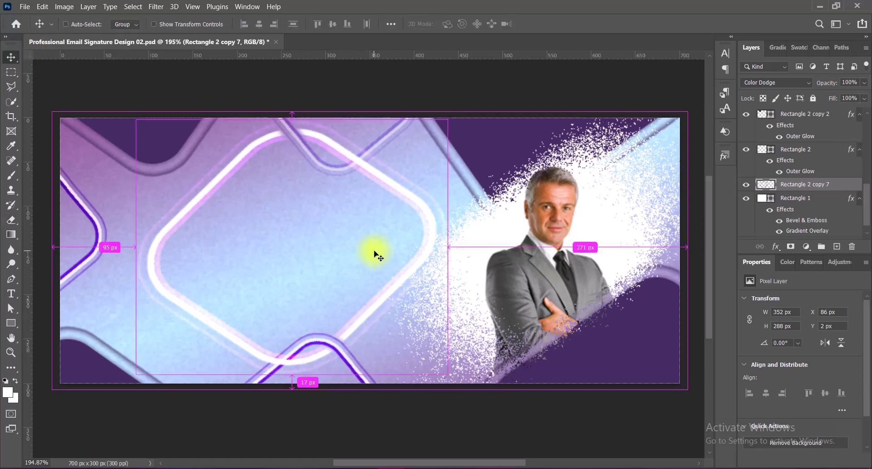
pyautogui.hotkey('ctrl', 's')
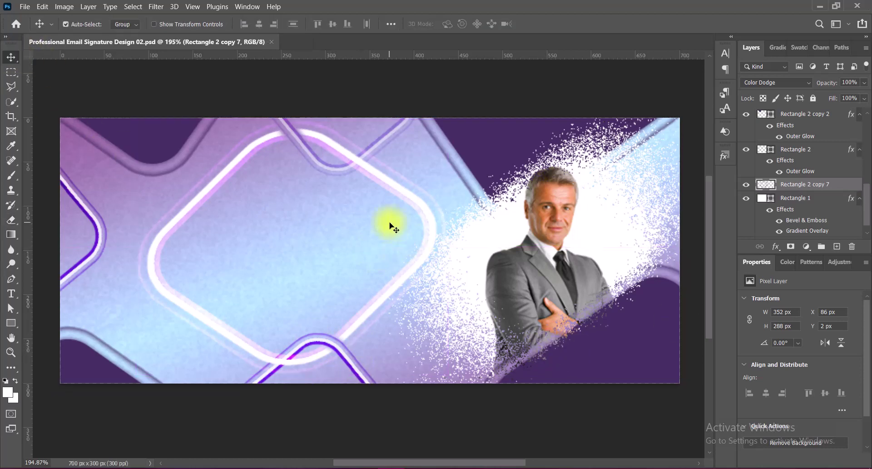
pyautogui.scroll(5, 845, 182)
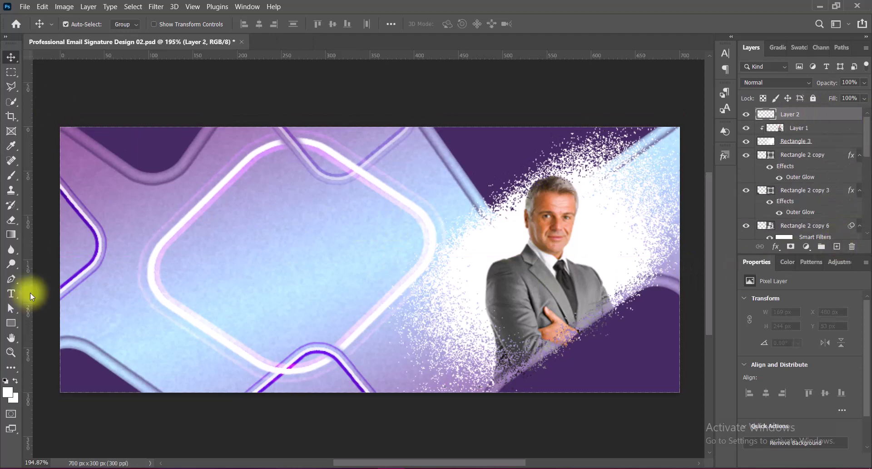
# Step: Type the person's name inside the frame and colour it with the sampled dark purple #463063
pyautogui.moveTo(13, 295); pyautogui.dragTo(43, 295)
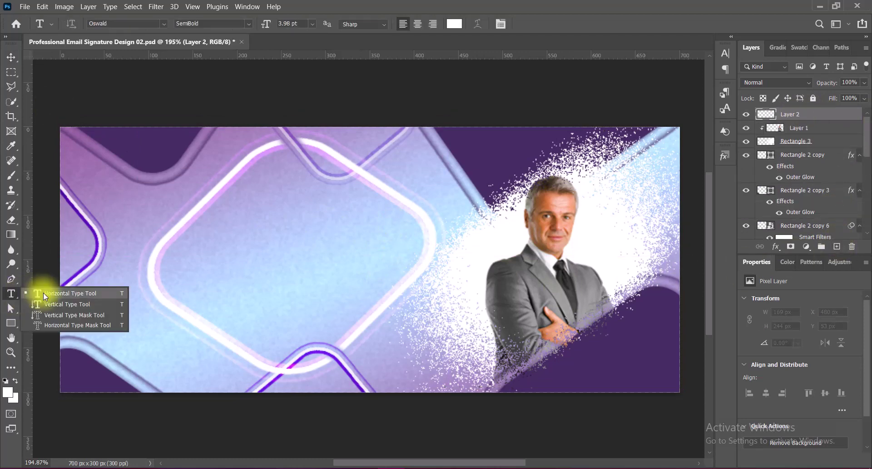
pyautogui.click(241, 217)
pyautogui.write('JAMES ANDERSON')
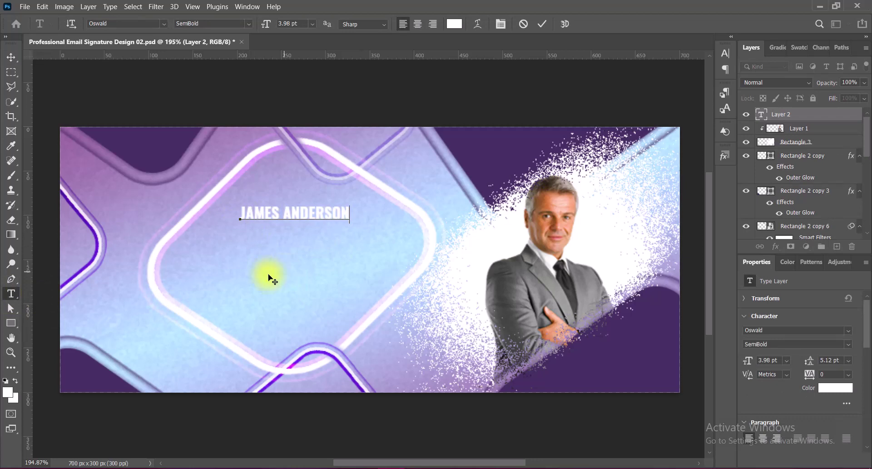
pyautogui.moveTo(237, 212); pyautogui.dragTo(350, 212)
pyautogui.click(454, 24)
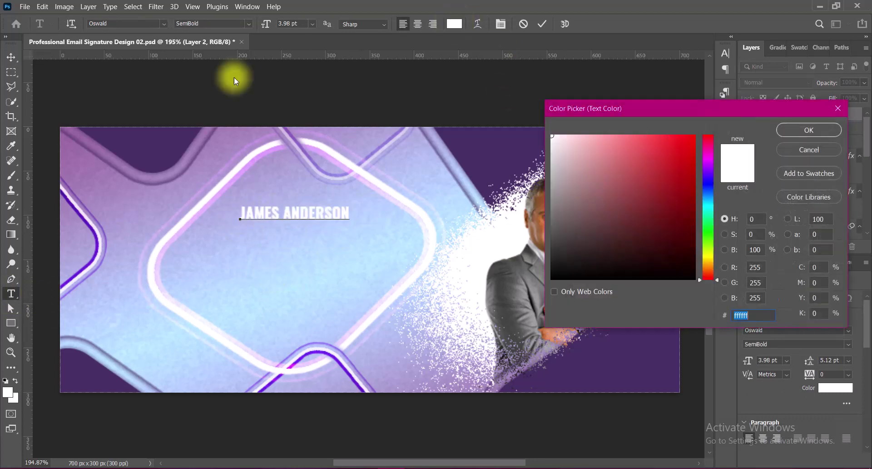
pyautogui.click(151, 140)
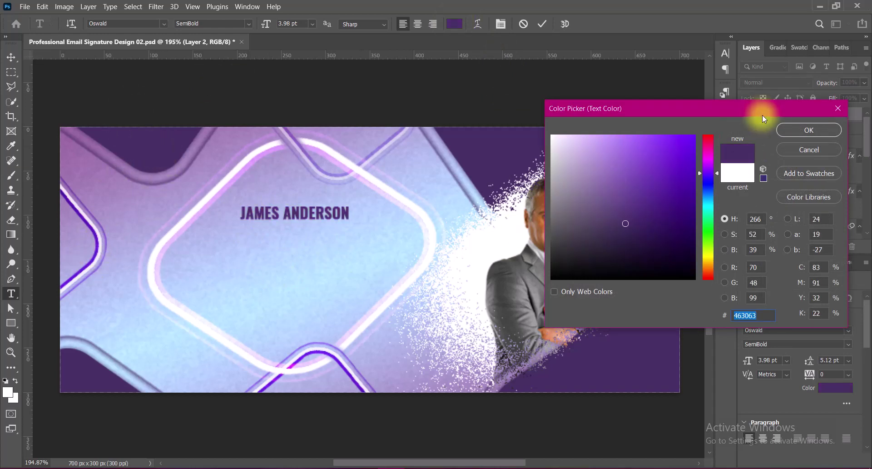
pyautogui.press('Return')
# Step: Set the name in Oswald SemiBold at 6 pt
pyautogui.click(250, 23)
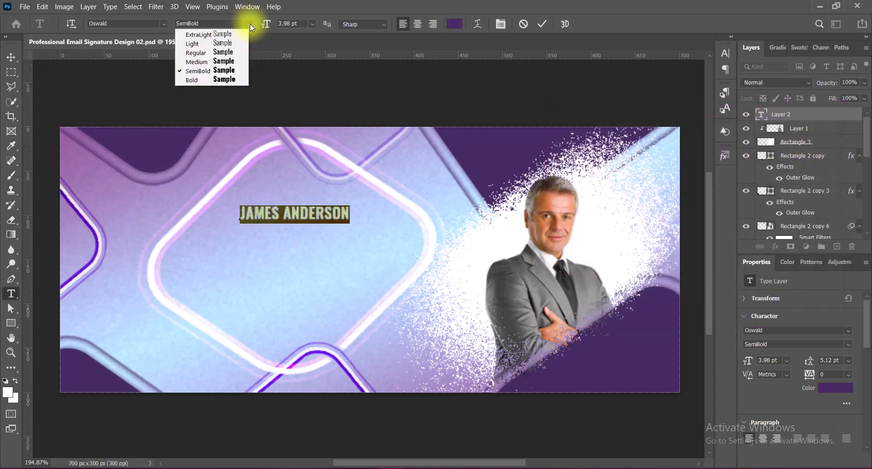
pyautogui.click(311, 23)
pyautogui.click(301, 67)
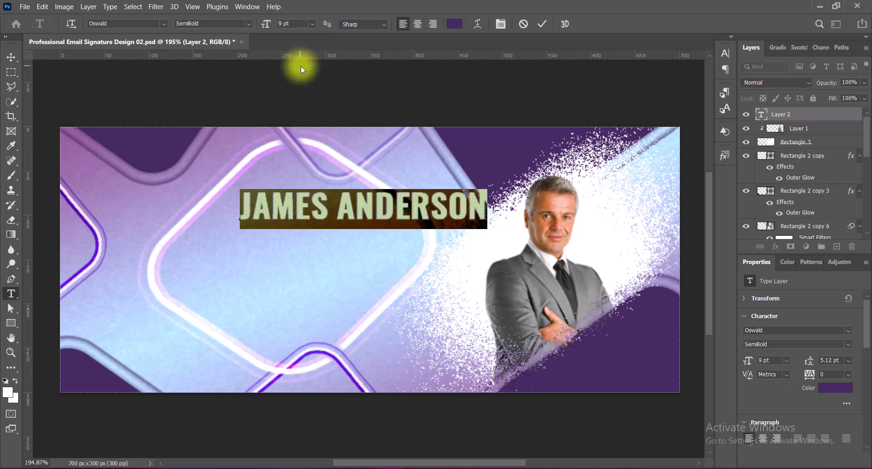
pyautogui.click(312, 24)
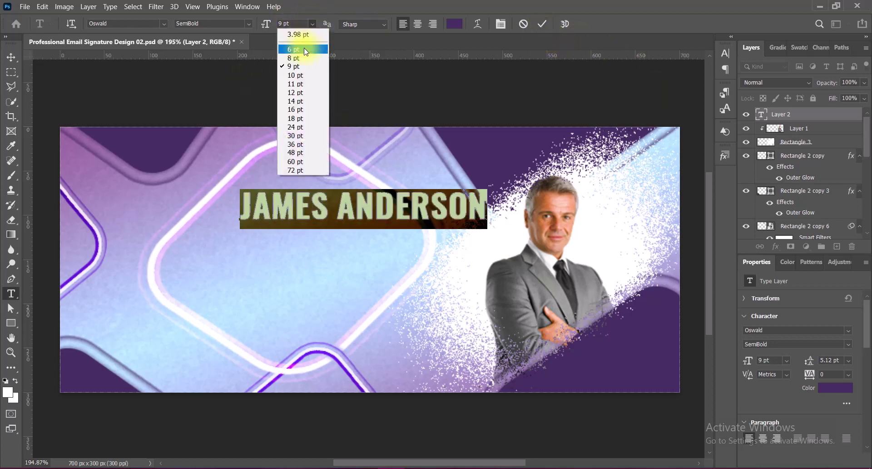
pyautogui.click(304, 48)
pyautogui.click(542, 24)
# Step: Move the name slightly left and up within the frame
pyautogui.click(11, 57)
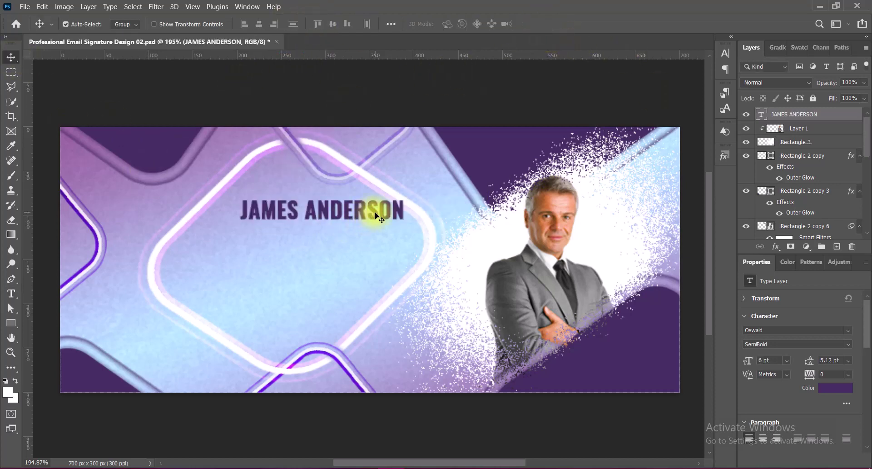
pyautogui.moveTo(371, 214); pyautogui.dragTo(357, 215)
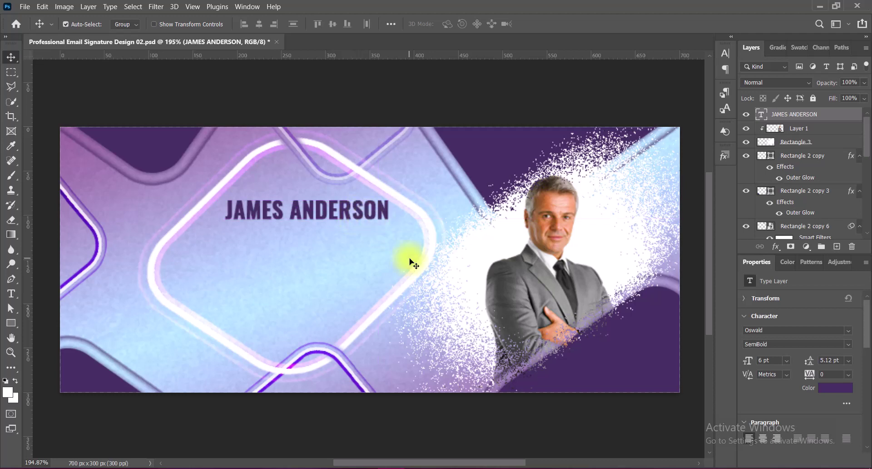
pyautogui.press('Left')
pyautogui.press('Left')
pyautogui.press('Left')
pyautogui.press('Up')
pyautogui.press('Up')
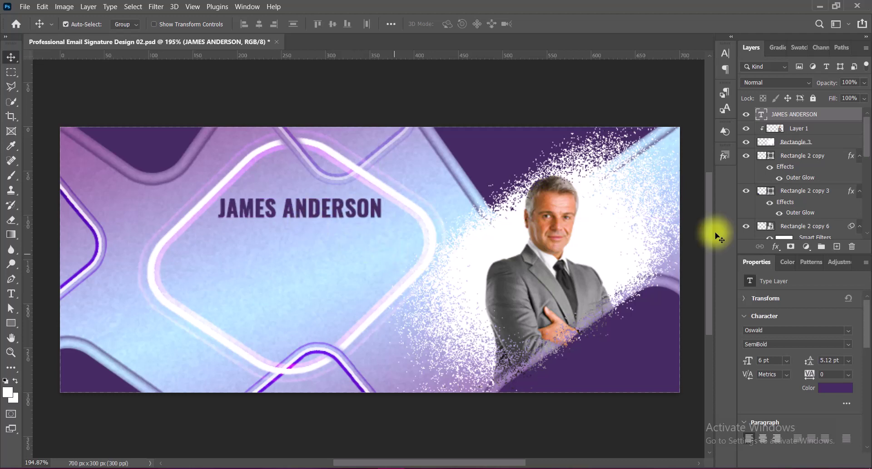
# Step: Enable a drop shadow on the JAMES ANDERSON layer and set its colour to white
pyautogui.rightClick(759, 114)
pyautogui.click(742, 136)
pyautogui.click(443, 268)
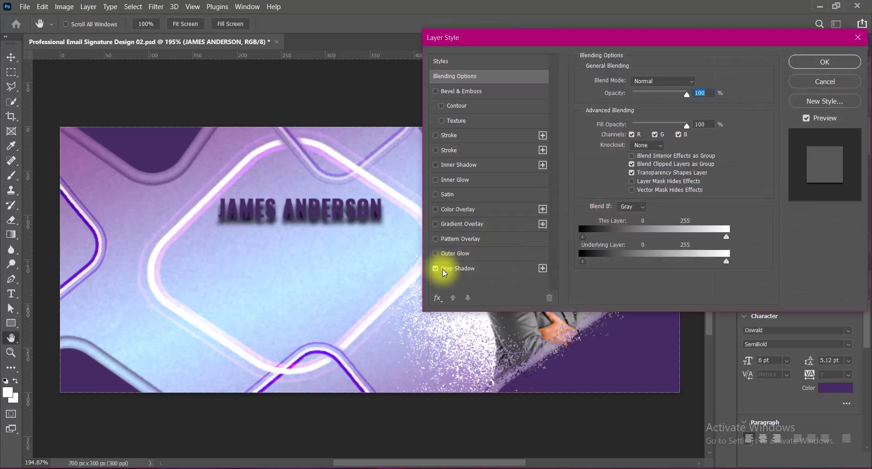
pyautogui.click(698, 82)
pyautogui.click(552, 135)
pyautogui.click(786, 135)
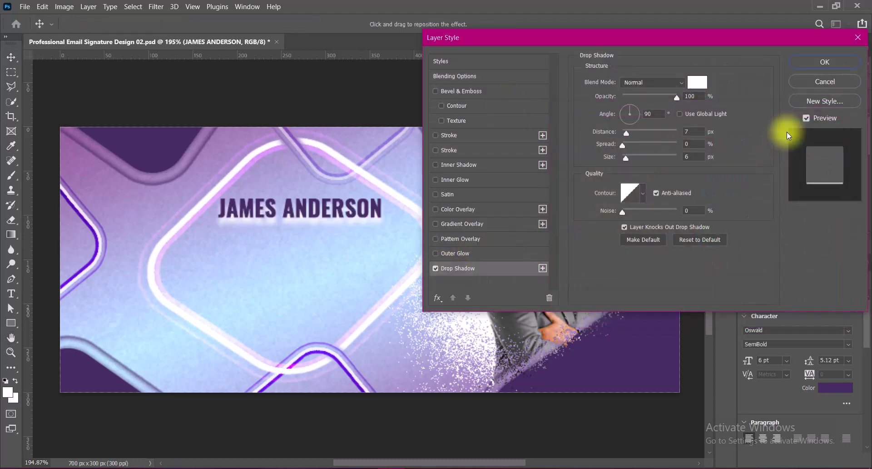
# Step: Set the shadow to distance 2 px, spread 21% and size 2 px, then apply it
pyautogui.click(678, 131)
pyautogui.write('3')
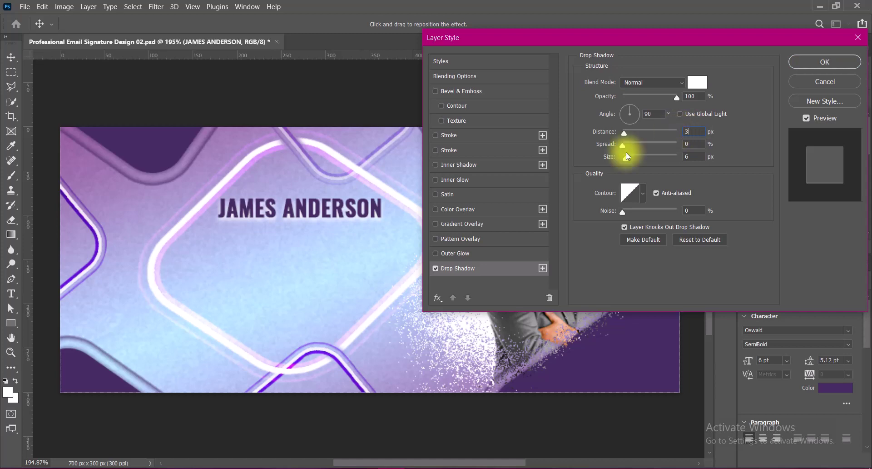
pyautogui.click(671, 157)
pyautogui.click(662, 143)
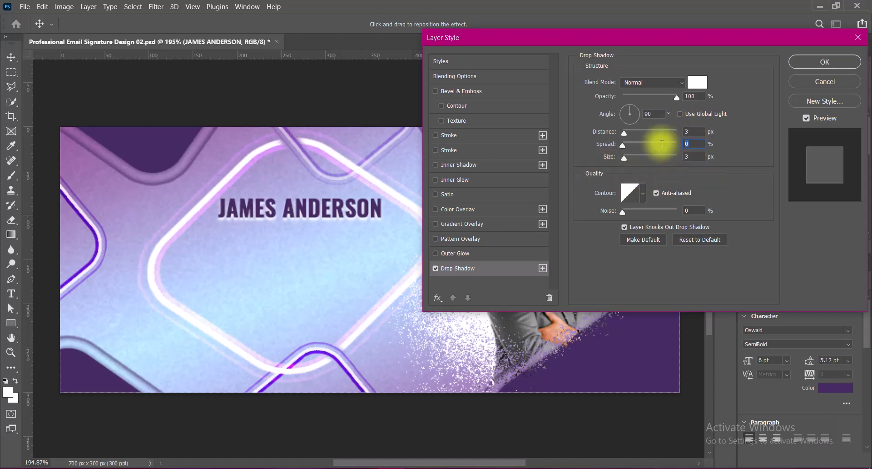
pyautogui.write('12')
pyautogui.press('BackSpace')
pyautogui.press('BackSpace')
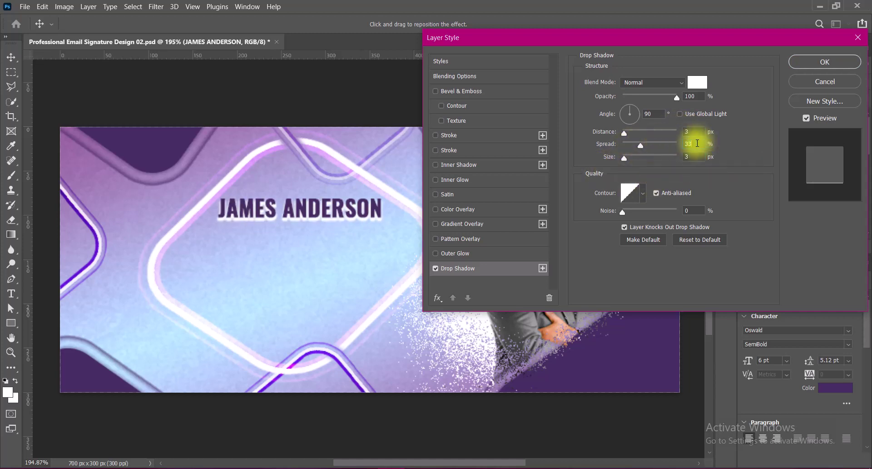
pyautogui.write('21')
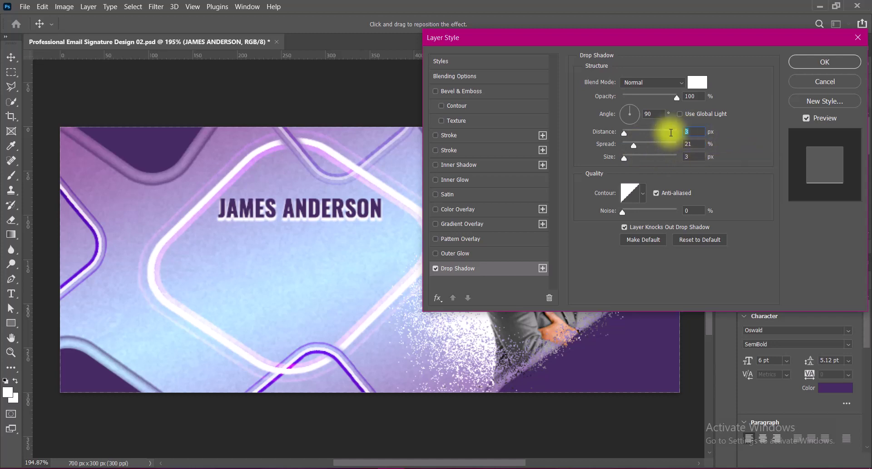
pyautogui.click(671, 132)
pyautogui.write('2')
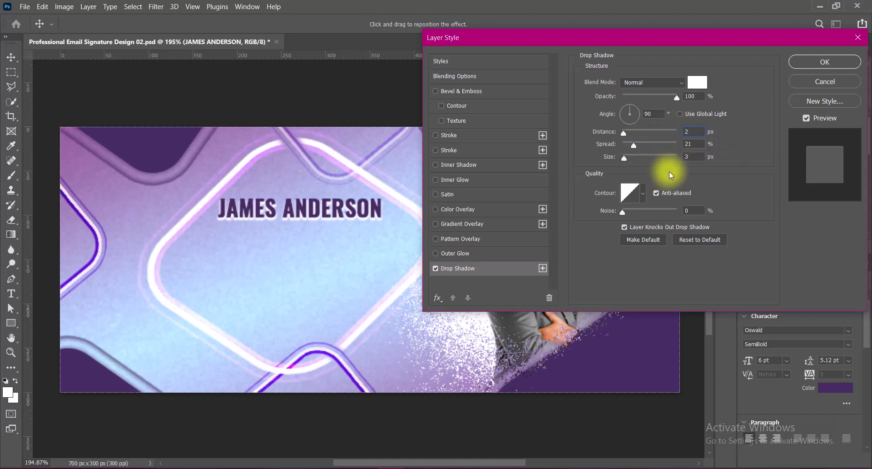
pyautogui.click(679, 156)
pyautogui.write('2')
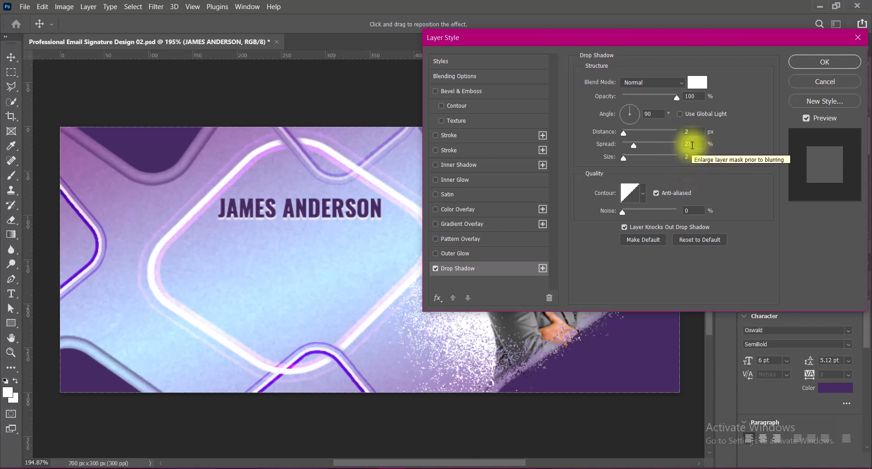
pyautogui.click(814, 58)
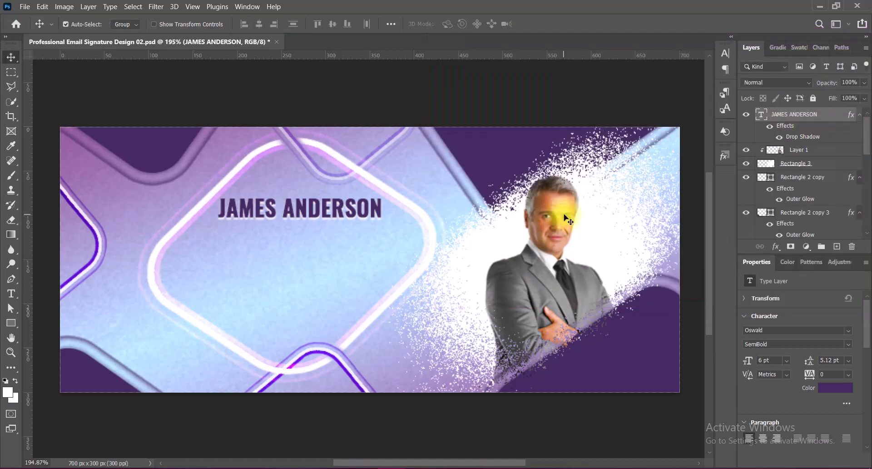
# Step: Draw a white rectangle bar just below JAMES ANDERSON
pyautogui.click(837, 247)
pyautogui.click(10, 323)
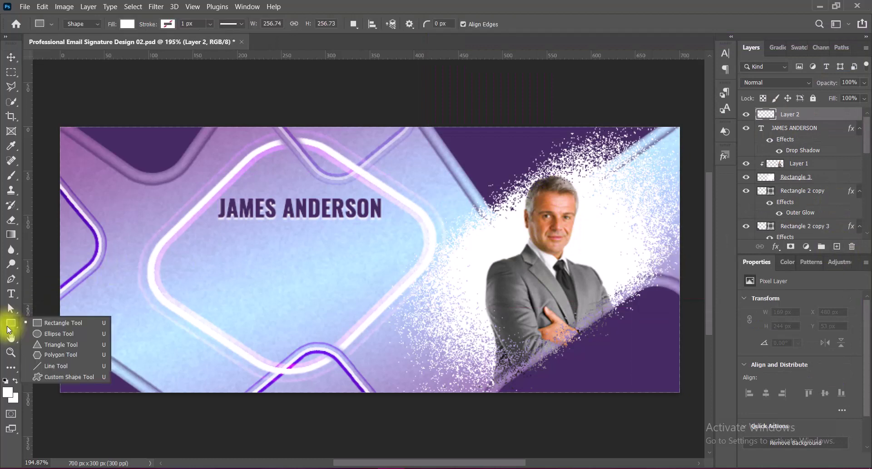
pyautogui.click(63, 323)
pyautogui.moveTo(221, 225); pyautogui.dragTo(380, 241)
# Step: Widen the bar to 183 px and add an empty layer above Rectangle 4
pyautogui.click(11, 57)
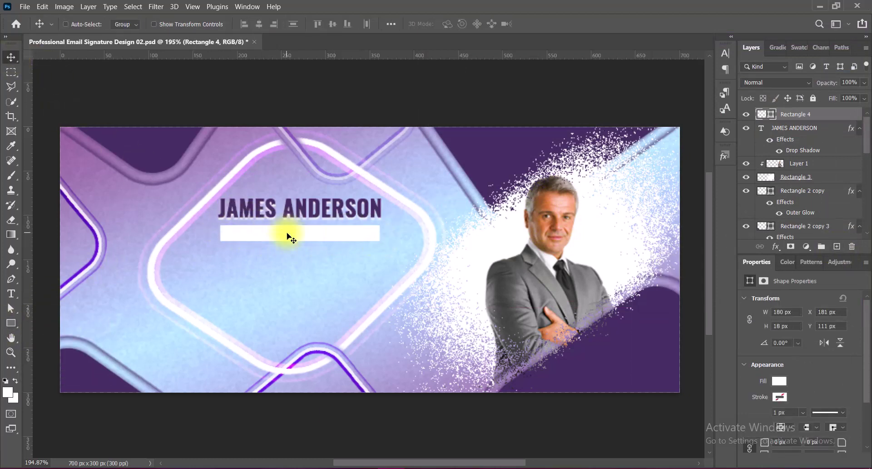
pyautogui.hotkey('ctrl', 't')
pyautogui.moveTo(219, 233); pyautogui.dragTo(218, 232)
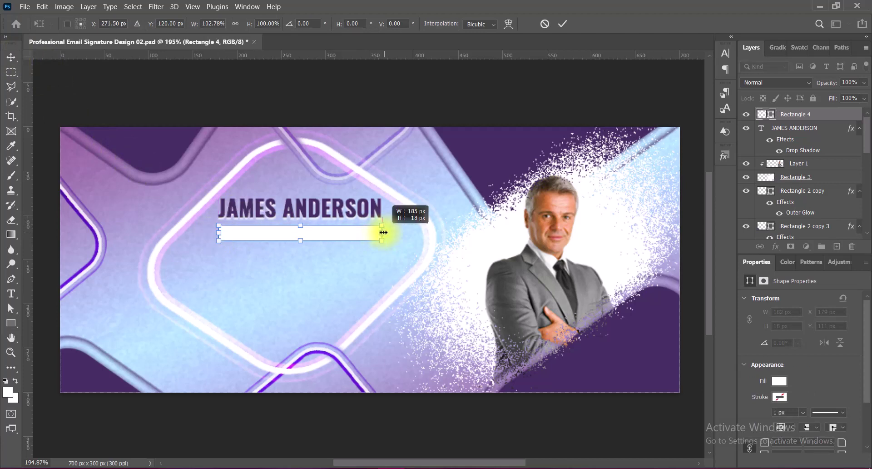
pyautogui.moveTo(384, 233); pyautogui.dragTo(382, 232)
pyautogui.doubleClick(311, 232)
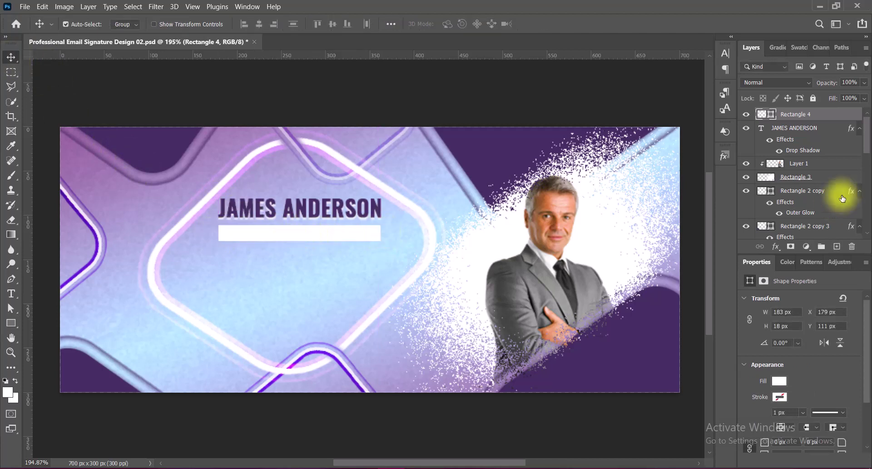
pyautogui.click(837, 246)
pyautogui.click(11, 293)
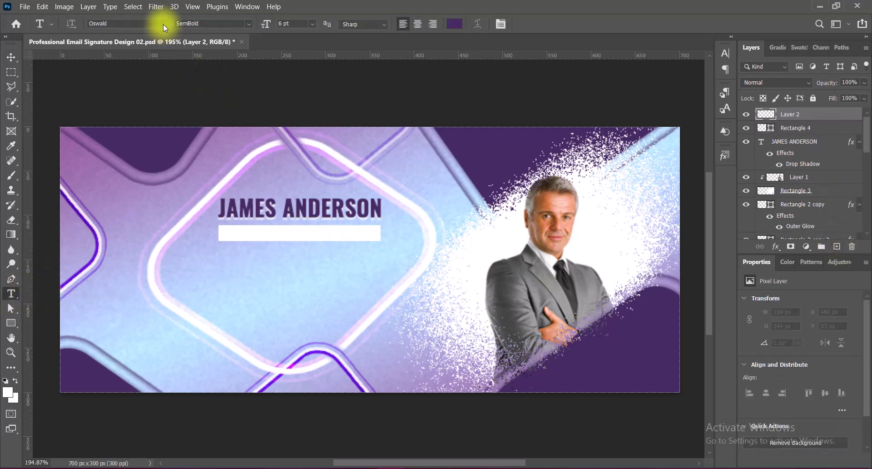
# Step: Type VISUAL DESIGNER in black Ebrima inside the white bar
pyautogui.click(162, 23)
pyautogui.click(248, 122)
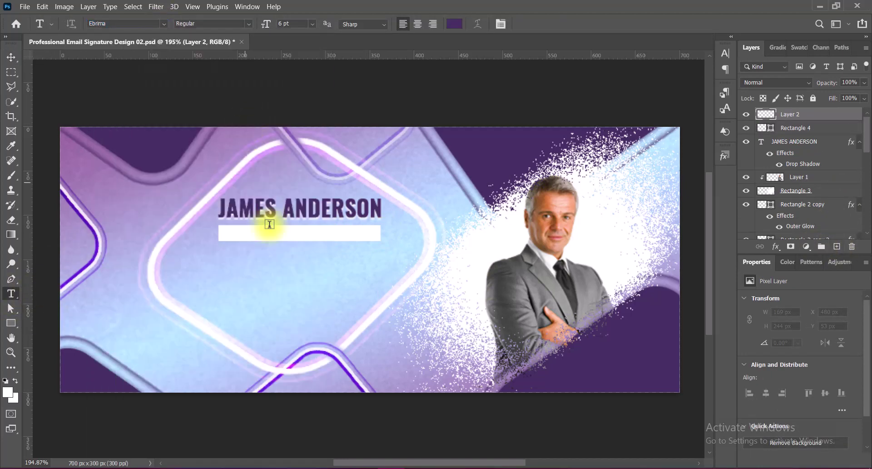
pyautogui.click(266, 229)
pyautogui.click(455, 24)
pyautogui.moveTo(574, 262); pyautogui.dragTo(505, 301)
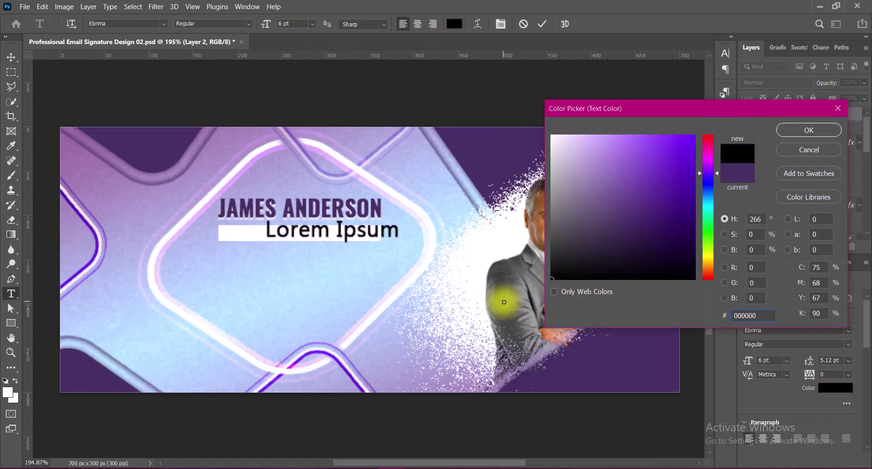
pyautogui.click(822, 130)
pyautogui.click(249, 23)
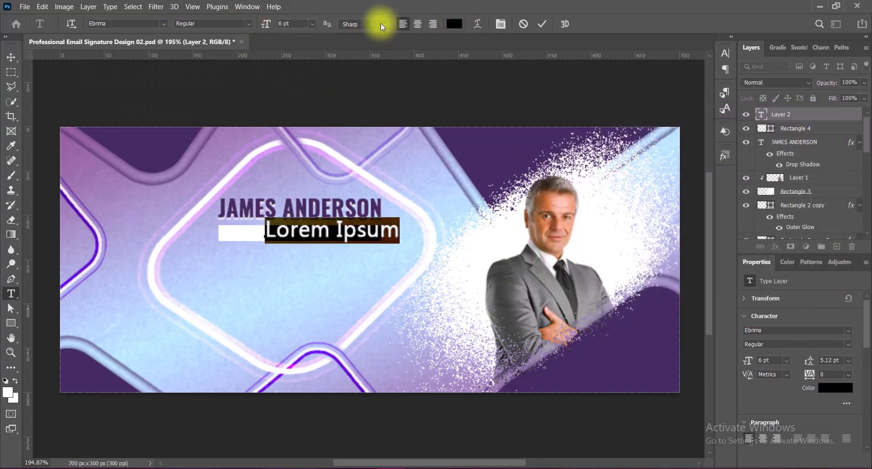
pyautogui.click(262, 25)
pyautogui.write('4')
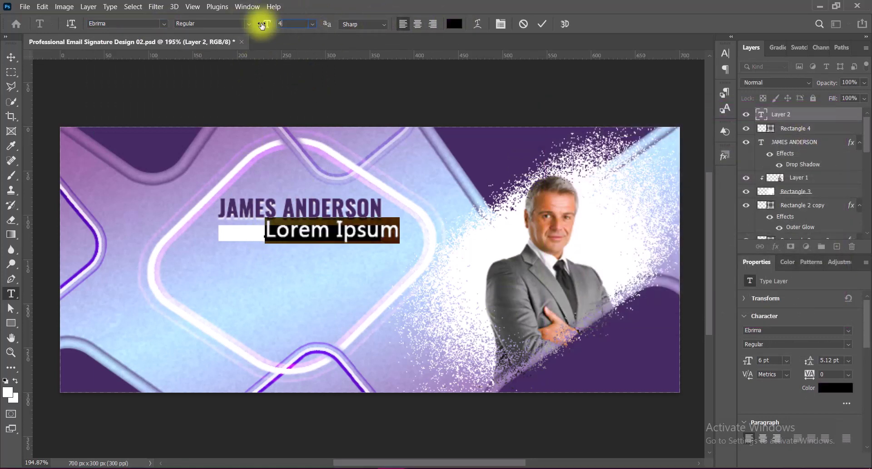
pyautogui.press('Return')
pyautogui.write('VISUAL DESIGNER')
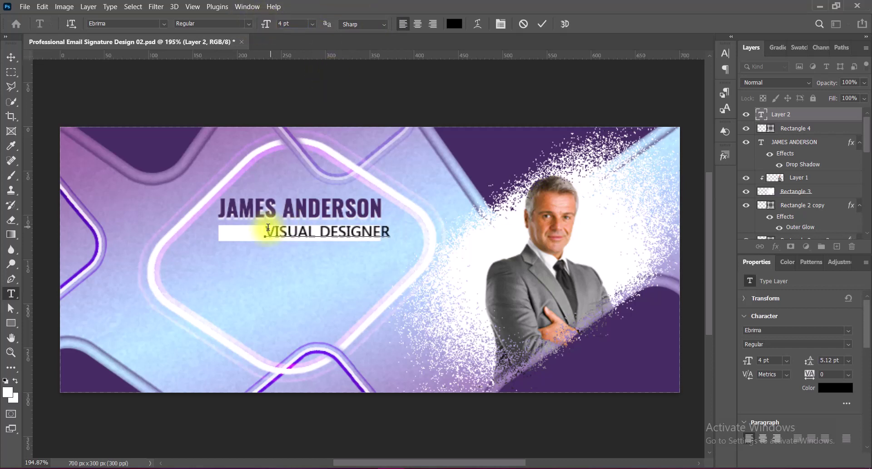
# Step: Reduce VISUAL DESIGNER to 3 pt and commit the text
pyautogui.moveTo(265, 233); pyautogui.dragTo(398, 222)
pyautogui.write('3')
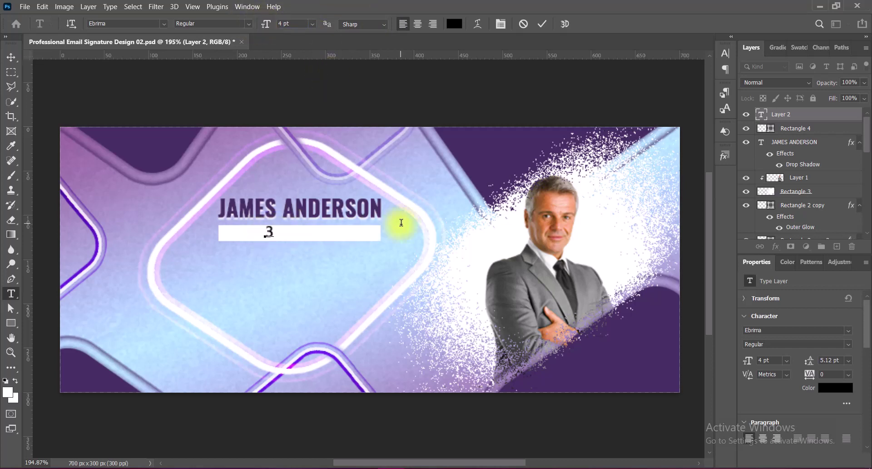
pyautogui.hotkey('ctrl', 'z')
pyautogui.click(273, 24)
pyautogui.write('3')
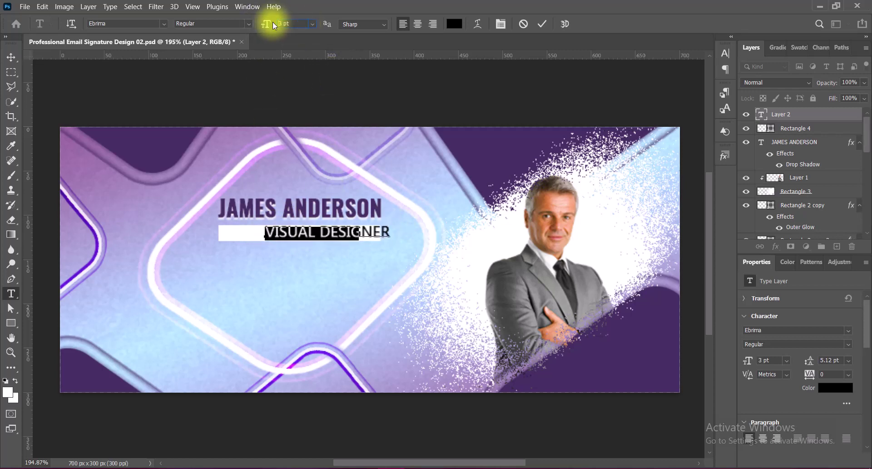
pyautogui.click(542, 24)
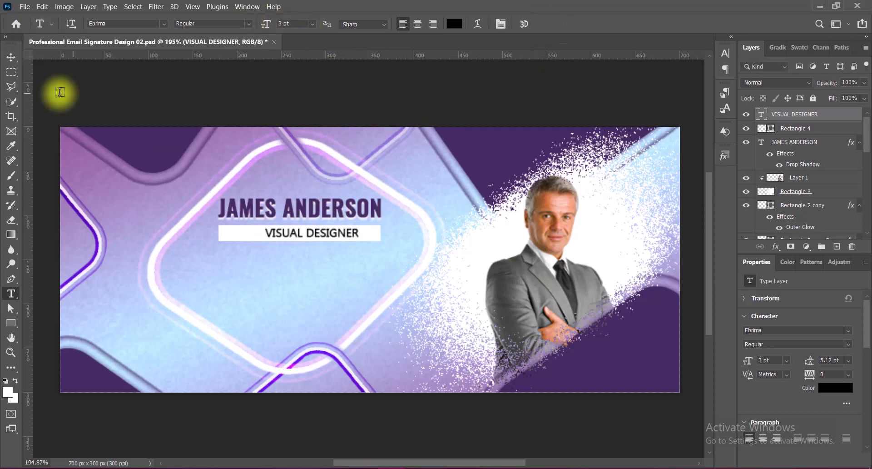
# Step: Set VISUAL DESIGNER tracking to 200, centre it in the bar, and save
pyautogui.moveTo(265, 233); pyautogui.dragTo(359, 233)
pyautogui.click(725, 53)
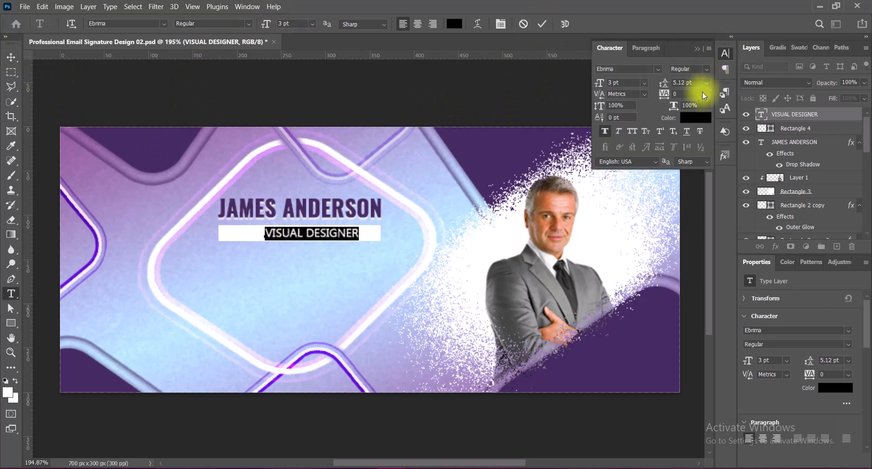
pyautogui.click(707, 94)
pyautogui.click(691, 229)
pyautogui.click(542, 24)
pyautogui.click(11, 57)
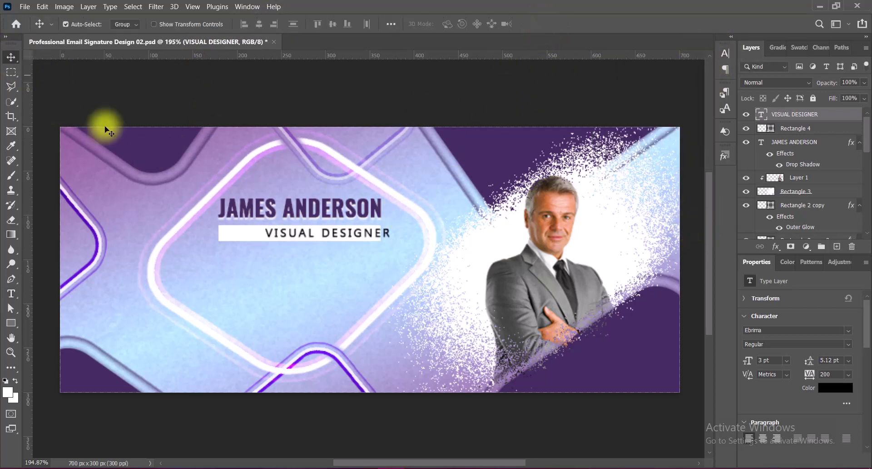
pyautogui.moveTo(366, 234); pyautogui.dragTo(339, 234)
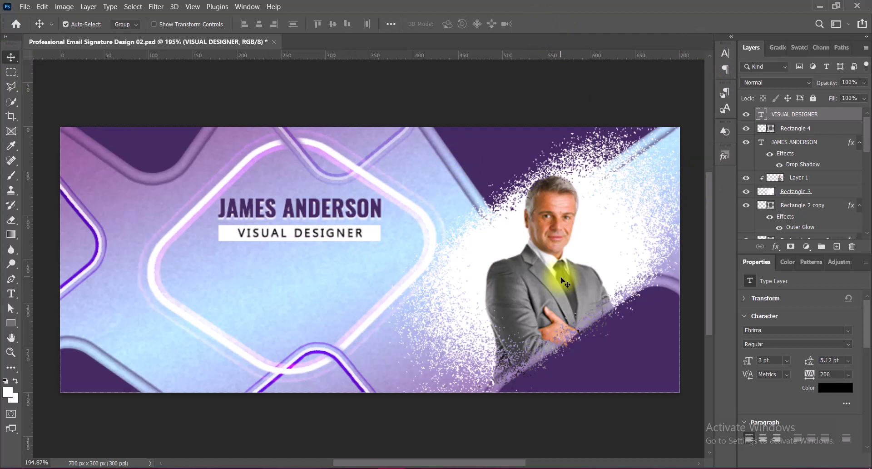
pyautogui.hotkey('ctrl', 's')
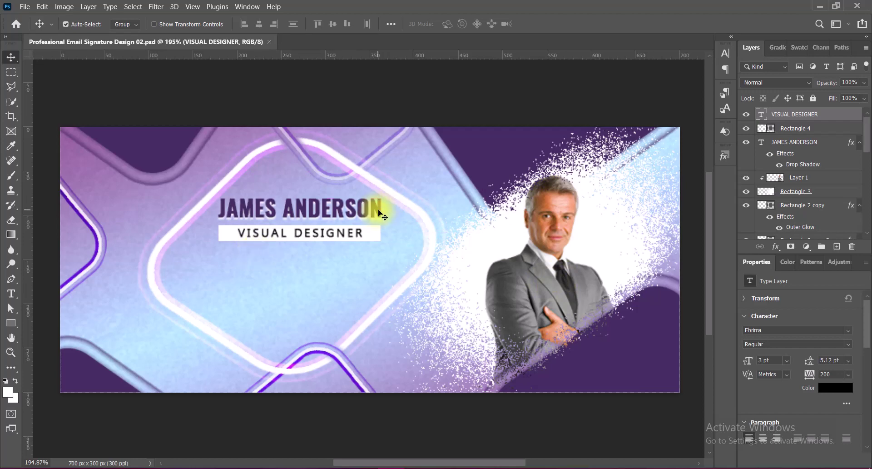
# Step: Add a 1 px white stroke to JAMES ANDERSON and create a new empty top layer
pyautogui.click(764, 141)
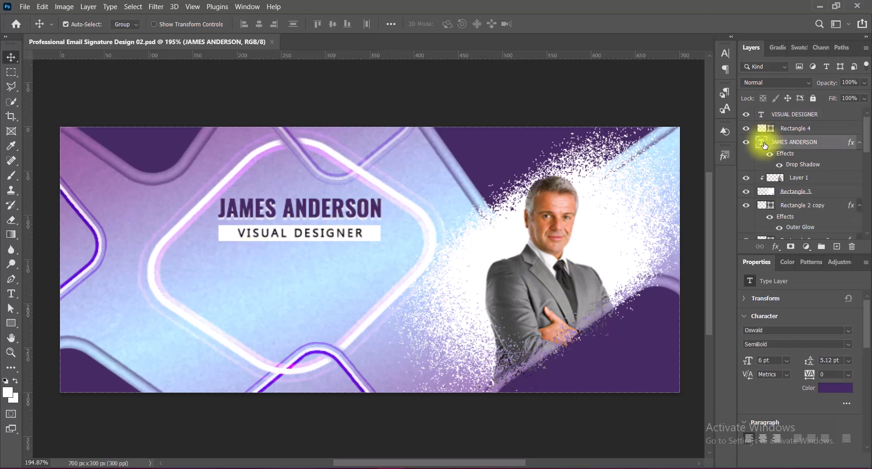
pyautogui.rightClick(764, 141)
pyautogui.click(772, 146)
pyautogui.click(436, 150)
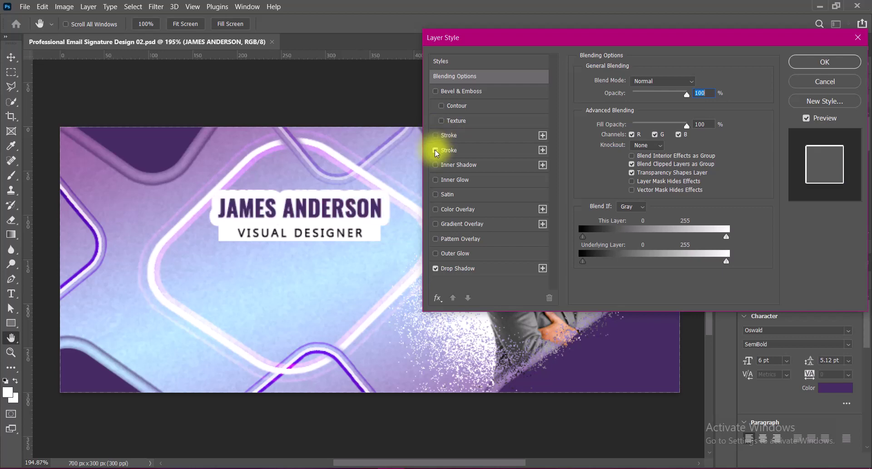
pyautogui.write('2')
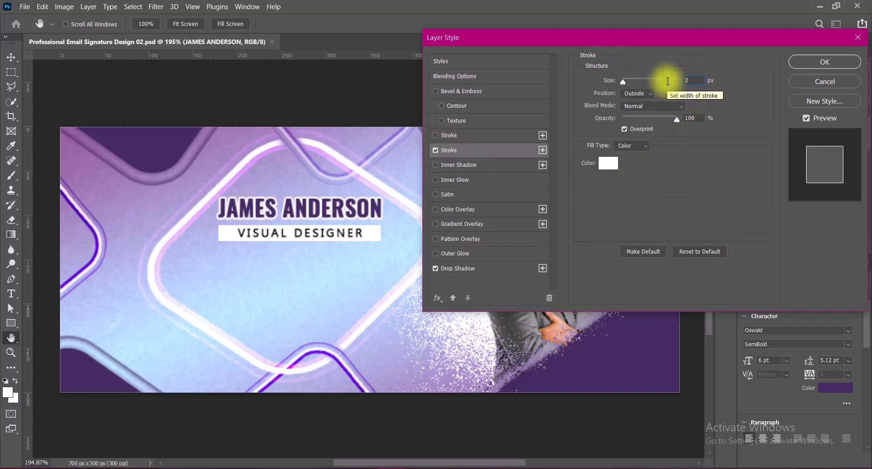
pyautogui.press('Down')
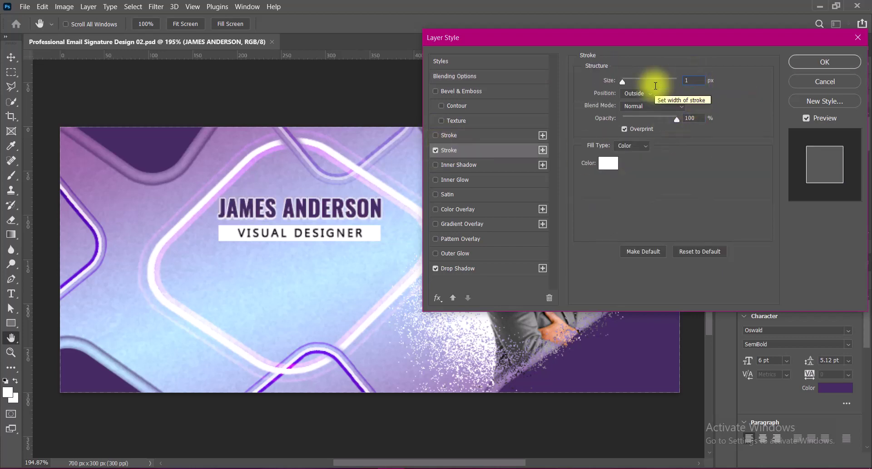
pyautogui.click(825, 62)
pyautogui.press('v')
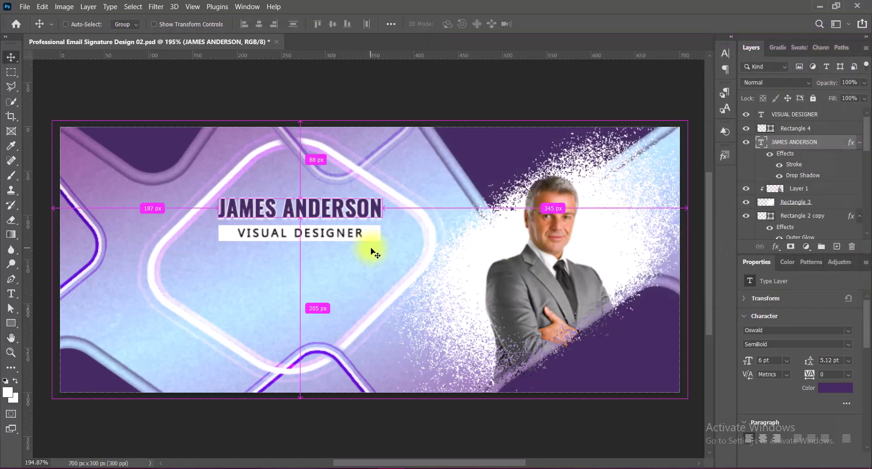
pyautogui.click(837, 246)
# Step: Start a text line below the title in Agency FB with letter spacing reset to 0
pyautogui.click(11, 293)
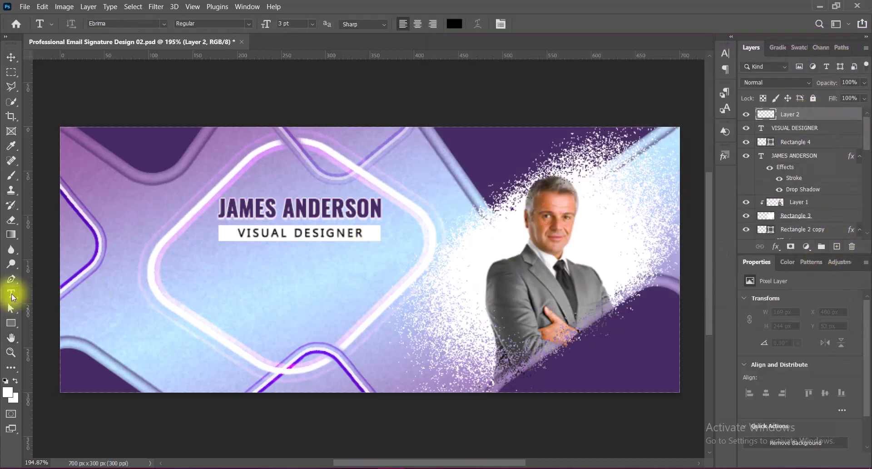
pyautogui.click(256, 267)
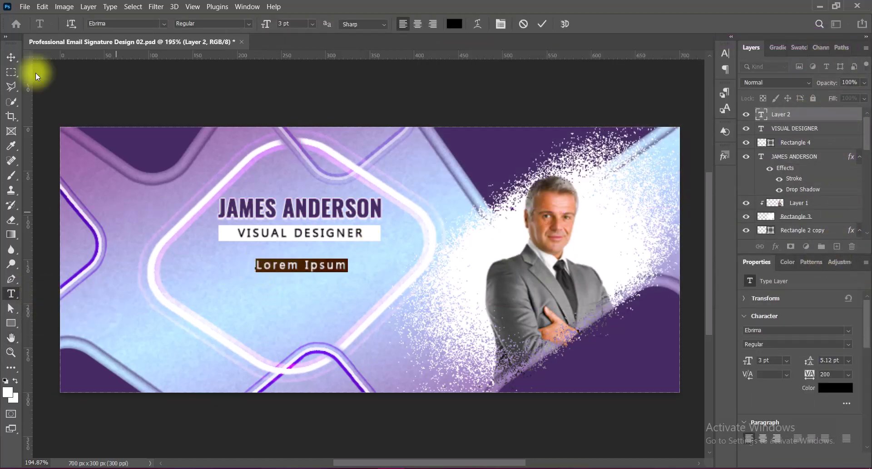
pyautogui.click(163, 24)
pyautogui.click(136, 253)
pyautogui.click(726, 53)
pyautogui.click(707, 93)
pyautogui.click(702, 140)
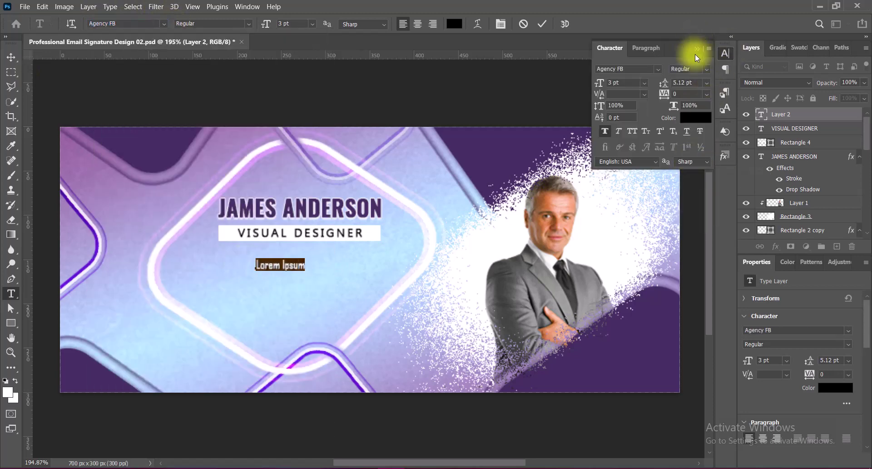
pyautogui.click(455, 24)
# Step: Enter the phone, e-mail and website lines in white 6 pt text with Strong anti-aliasing
pyautogui.click(795, 131)
pyautogui.click(312, 24)
pyautogui.click(291, 34)
pyautogui.click(363, 24)
pyautogui.click(359, 59)
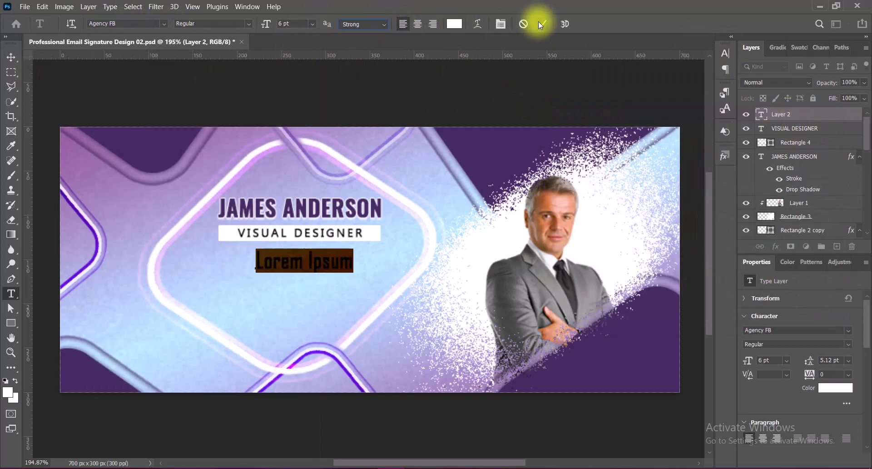
pyautogui.click(542, 23)
pyautogui.click(355, 261)
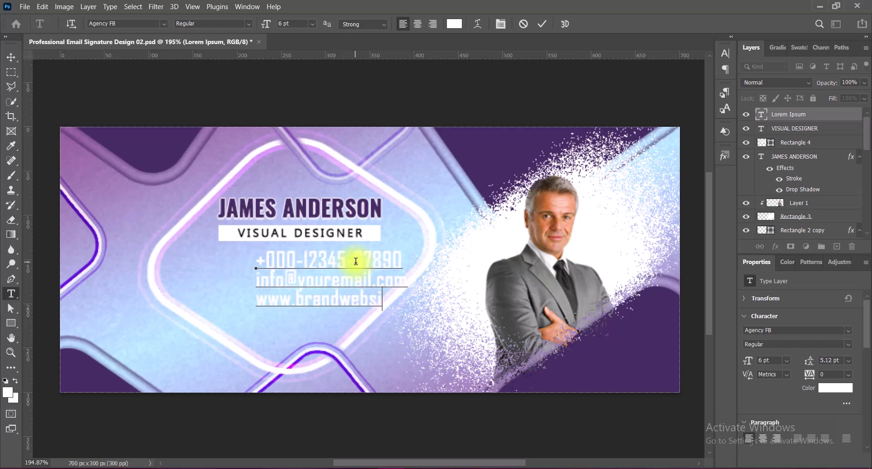
pyautogui.click(544, 23)
# Step: Give the contact lines a soft drop shadow with spread 2
pyautogui.moveTo(256, 272); pyautogui.dragTo(403, 305)
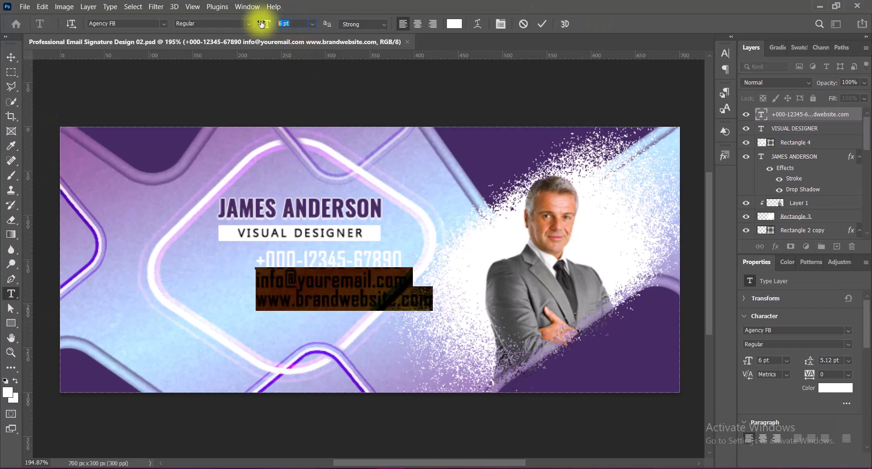
pyautogui.click(296, 23)
pyautogui.write('5')
pyautogui.rightClick(759, 121)
pyautogui.click(764, 129)
pyautogui.click(697, 82)
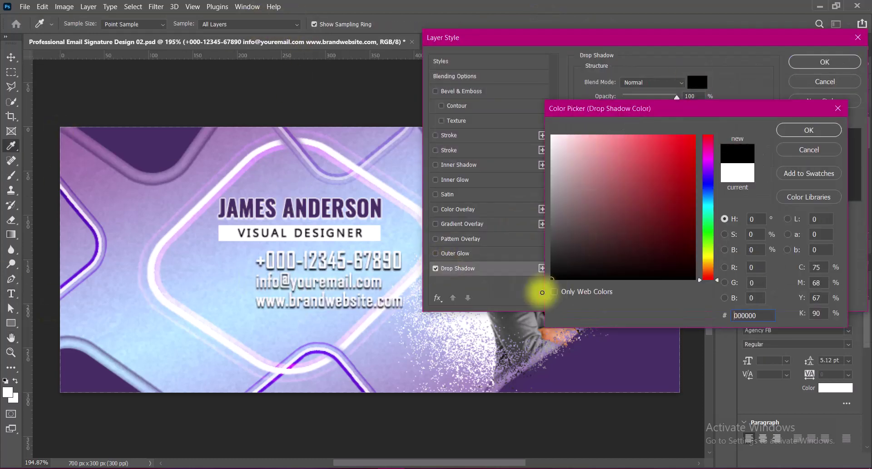
pyautogui.click(793, 131)
pyautogui.click(543, 268)
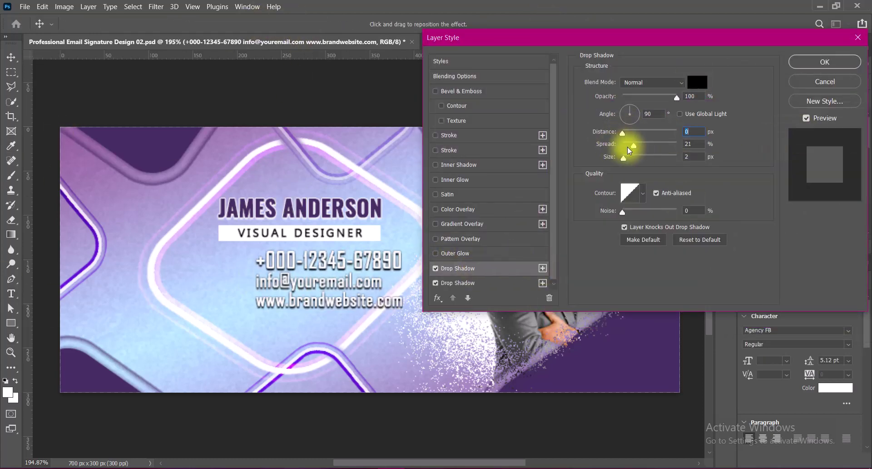
pyautogui.moveTo(623, 157); pyautogui.dragTo(644, 158)
pyautogui.write('1')
pyautogui.press('Up')
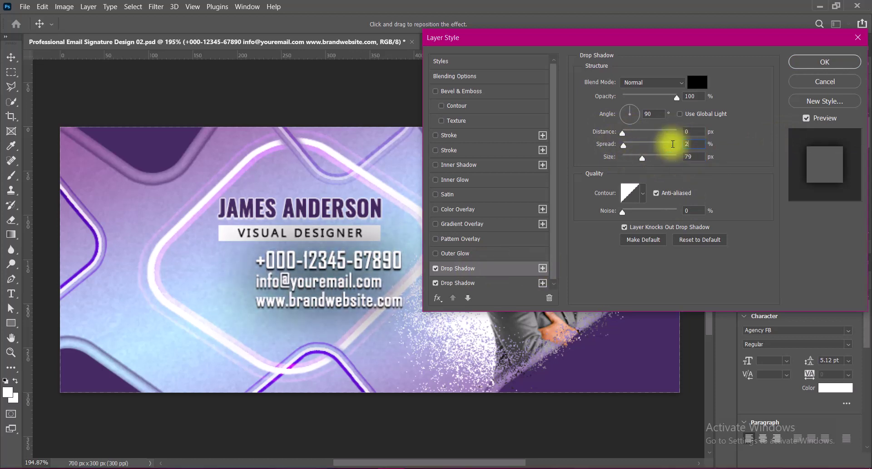
pyautogui.click(814, 63)
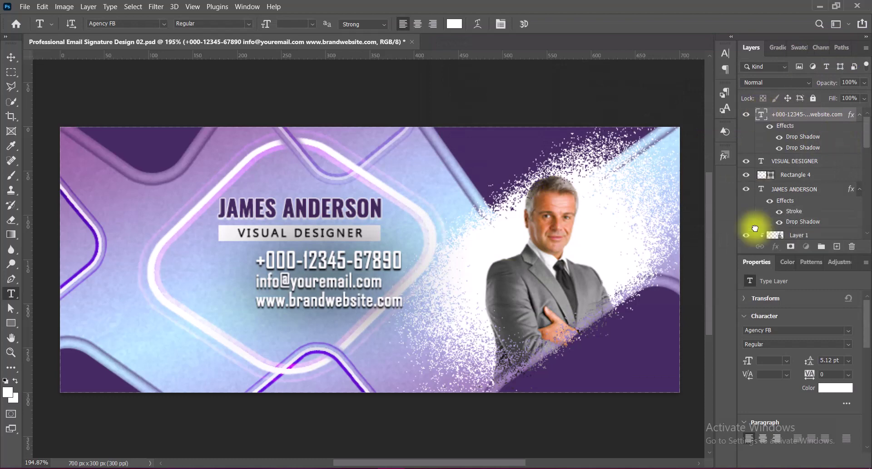
# Step: Align the contact lines block under JAMES ANDERSON, shifted slightly right
pyautogui.moveTo(380, 272); pyautogui.dragTo(362, 272)
pyautogui.doubleClick(322, 288)
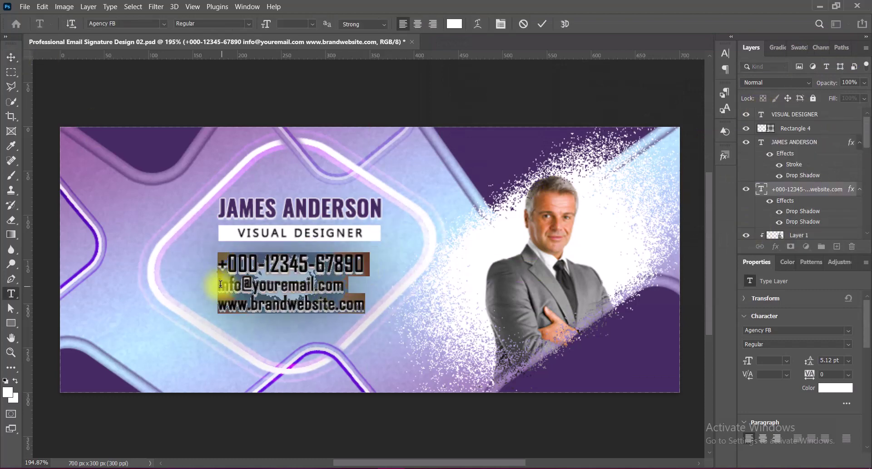
pyautogui.moveTo(218, 278); pyautogui.dragTo(365, 318)
pyautogui.click(726, 53)
pyautogui.click(698, 48)
pyautogui.press('Escape')
pyautogui.press('v')
pyautogui.moveTo(220, 288); pyautogui.dragTo(244, 280)
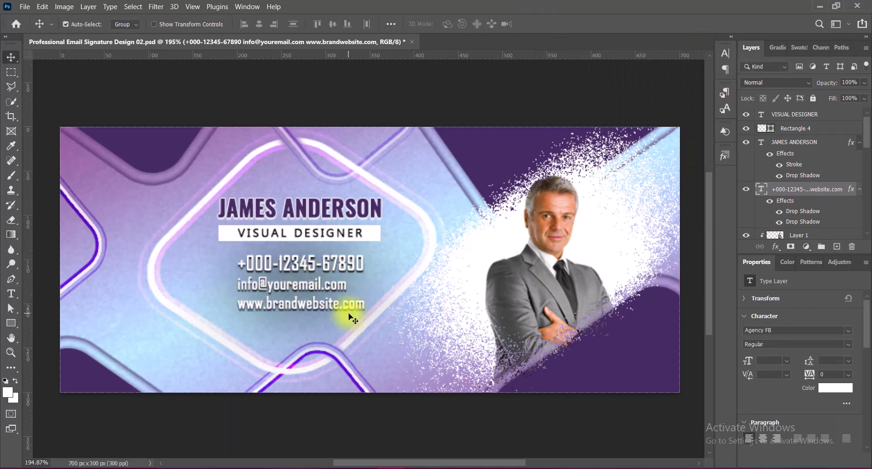
# Step: Adjust the drop shadow size on the contact lines
pyautogui.rightClick(762, 189)
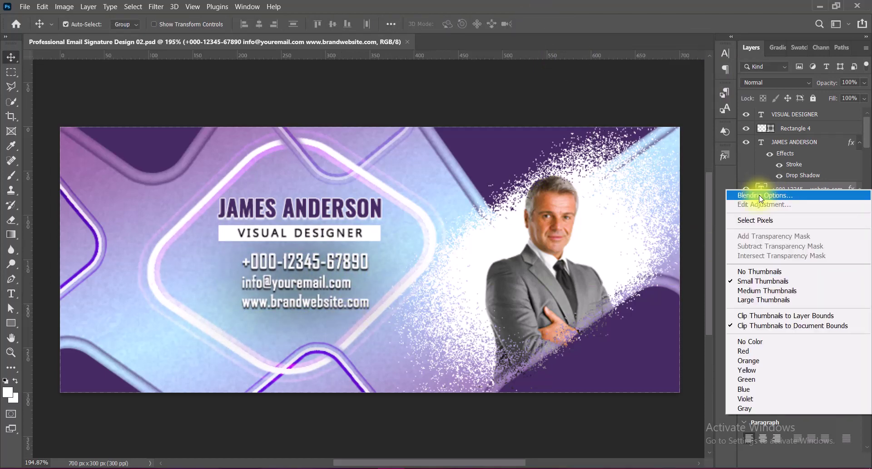
pyautogui.click(750, 193)
pyautogui.moveTo(643, 157); pyautogui.dragTo(653, 159)
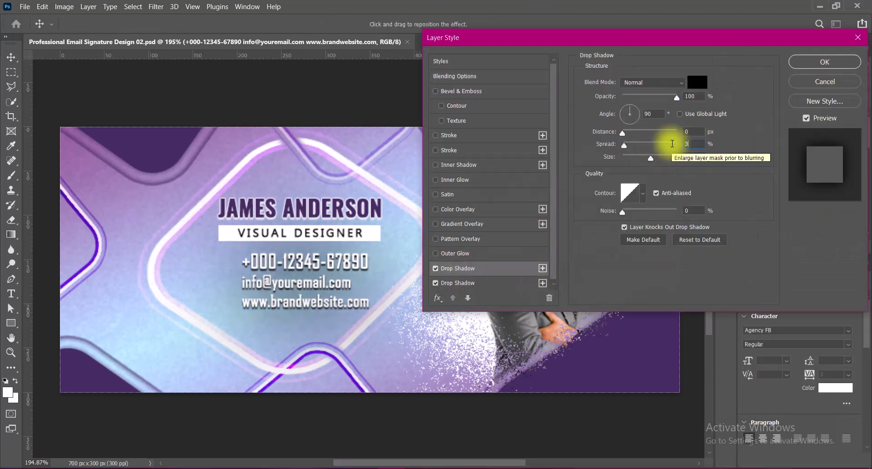
pyautogui.press('Return')
# Step: Paste the envelope and globe icons and begin shrinking the envelope
pyautogui.hotkey('ctrl', 'v')
pyautogui.moveTo(454, 200)
pyautogui.mouseDown()
pyautogui.moveTo(226, 254)
pyautogui.moveTo(240, 272)
pyautogui.mouseUp()
pyautogui.hotkey('ctrl', 't')
# Step: Shrink the envelope and globe icons and move them beside the contact lines
pyautogui.press('Return')
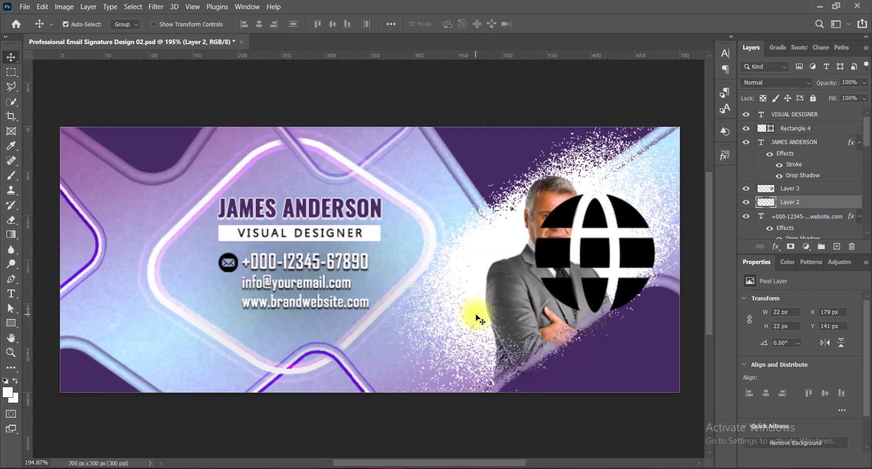
pyautogui.moveTo(579, 247); pyautogui.dragTo(225, 296)
pyautogui.hotkey('ctrl', 't')
pyautogui.moveTo(239, 262); pyautogui.dragTo(218, 296)
pyautogui.press('Return')
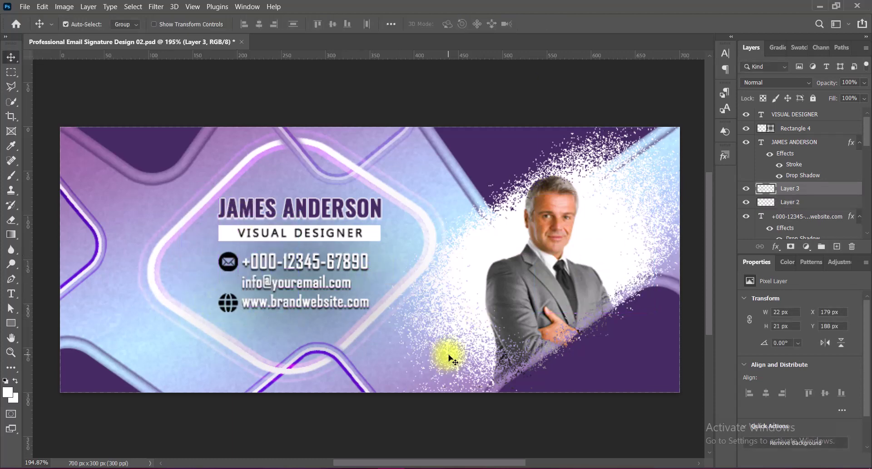
# Step: Add white outline strokes to the envelope and globe icons
pyautogui.doubleClick(763, 202)
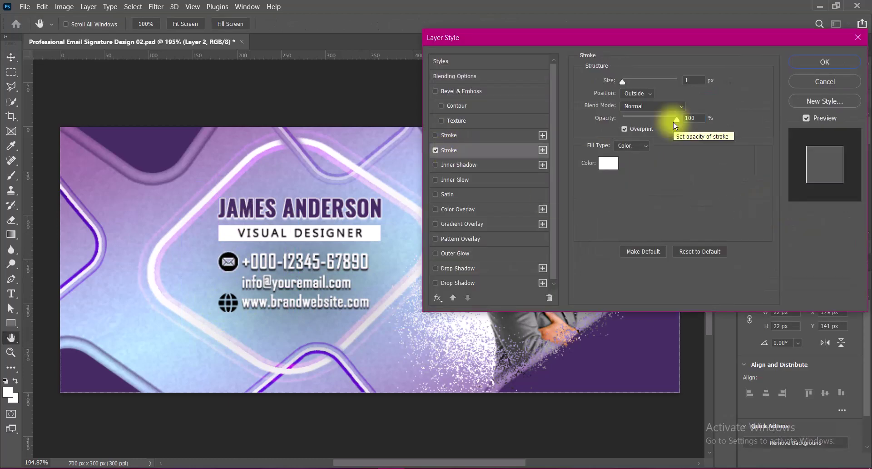
pyautogui.press('Return')
pyautogui.doubleClick(746, 186)
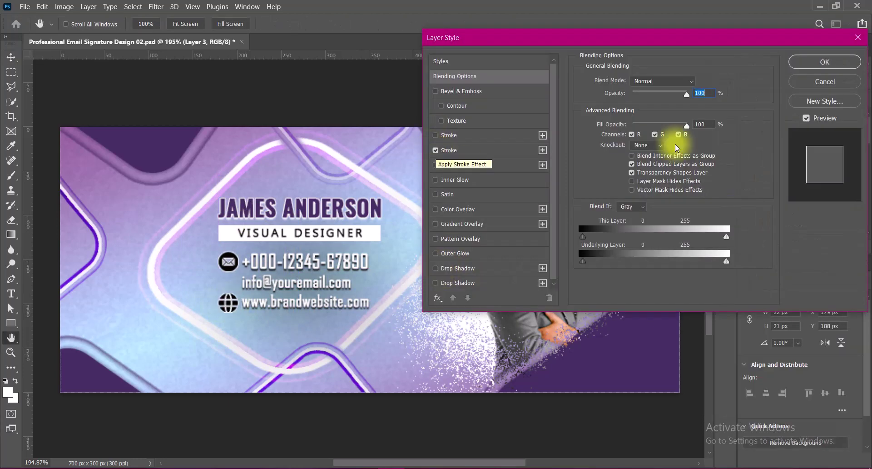
pyautogui.press('Return')
# Step: Paste a phone icon and shrink it beside the contact lines
pyautogui.hotkey('ctrl', 'v')
pyautogui.hotkey('ctrl', 't')
pyautogui.moveTo(462, 172)
pyautogui.mouseDown()
pyautogui.moveTo(462, 297)
pyautogui.moveTo(225, 289)
pyautogui.mouseUp()
pyautogui.click(565, 20)
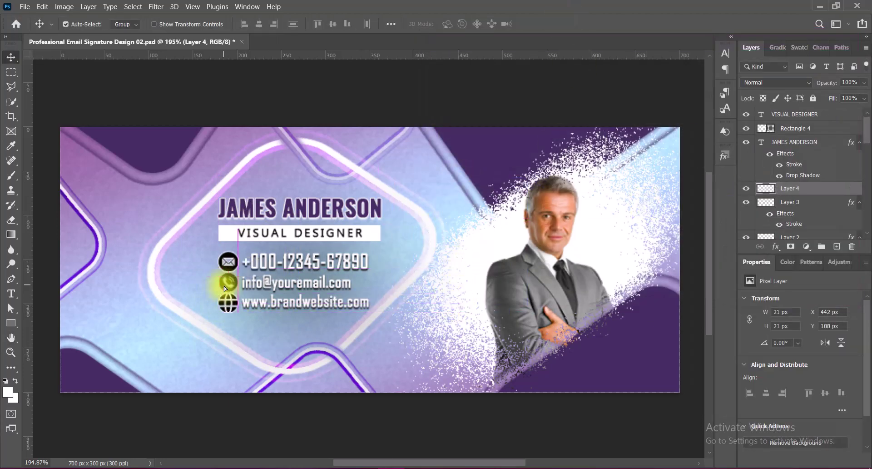
pyautogui.click(326, 306)
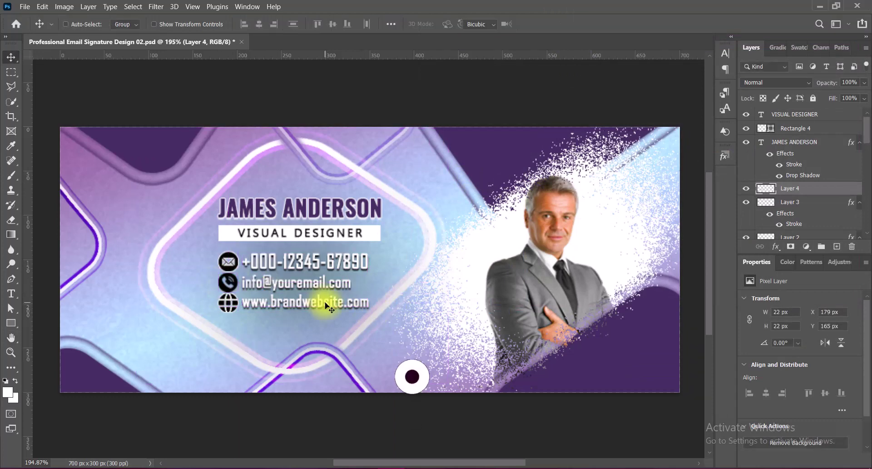
# Step: Copy the outline style onto the phone icon and place each icon beside its matching line
pyautogui.rightClick(763, 188)
pyautogui.click(768, 194)
pyautogui.click(799, 62)
pyautogui.click(791, 210)
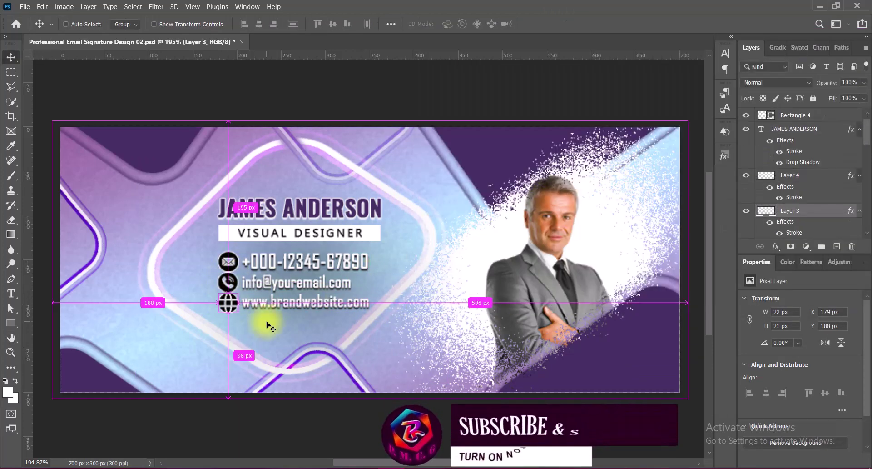
pyautogui.keyDown('ctrl'); pyautogui.click(226, 291); pyautogui.keyUp('ctrl')
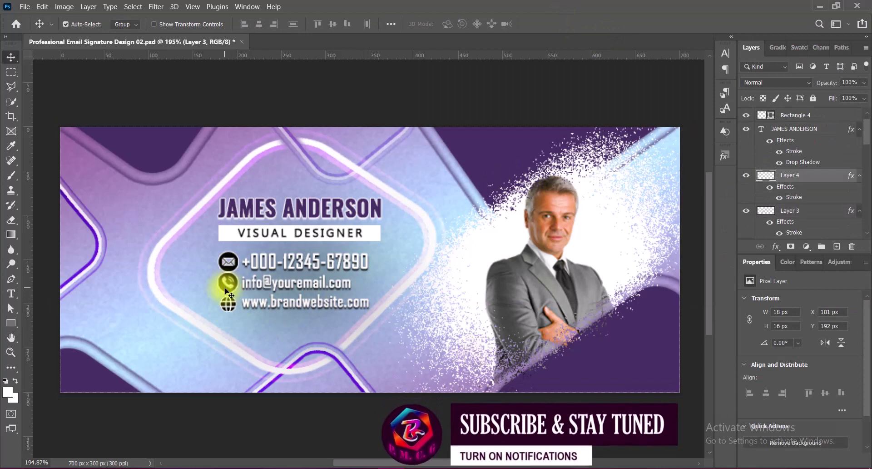
pyautogui.moveTo(226, 290)
pyautogui.mouseDown()
pyautogui.moveTo(195, 266)
pyautogui.moveTo(229, 283)
pyautogui.mouseUp()
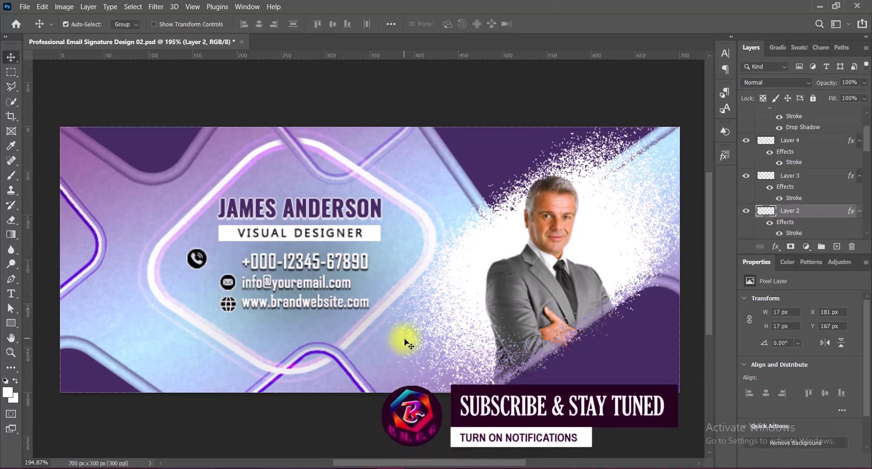
pyautogui.moveTo(197, 258); pyautogui.dragTo(227, 263)
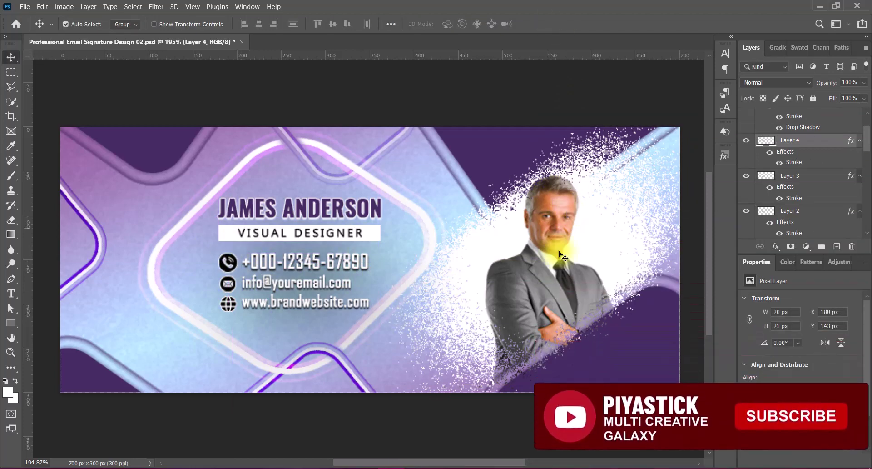
pyautogui.scroll(5, 852, 130)
pyautogui.click(839, 156)
# Step: Shift the name and contact block slightly left and down
pyautogui.scroll(-5, 838, 155)
pyautogui.keyDown('shift'); pyautogui.click(809, 131); pyautogui.keyUp('shift')
pyautogui.hotkey('ctrl', 't')
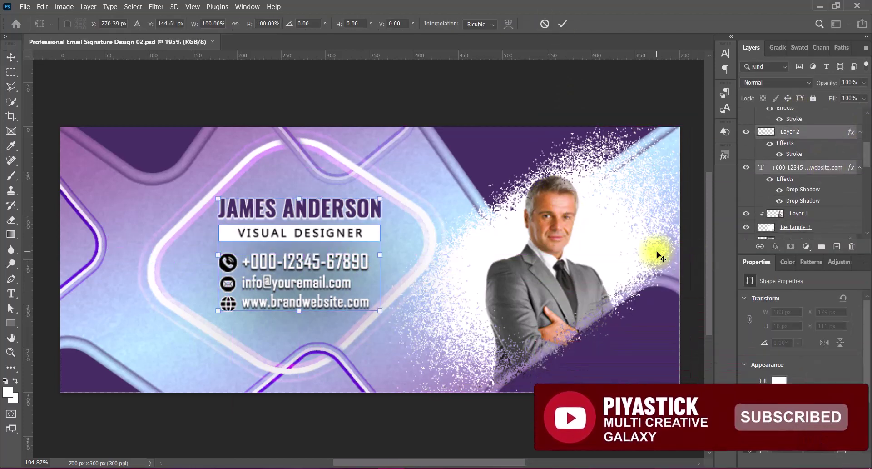
pyautogui.moveTo(339, 250); pyautogui.dragTo(329, 256)
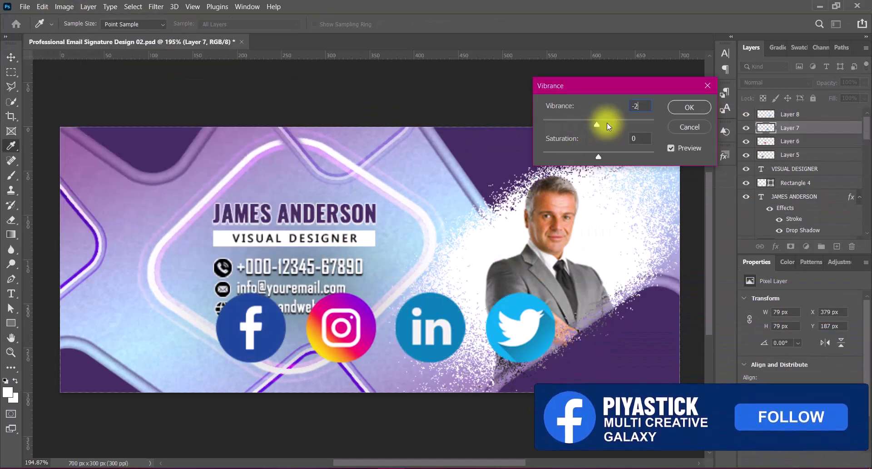
# Step: Group the Facebook, Instagram, LinkedIn and Twitter icons and shrink them into the bottom-right corner
pyautogui.click(439, 332)
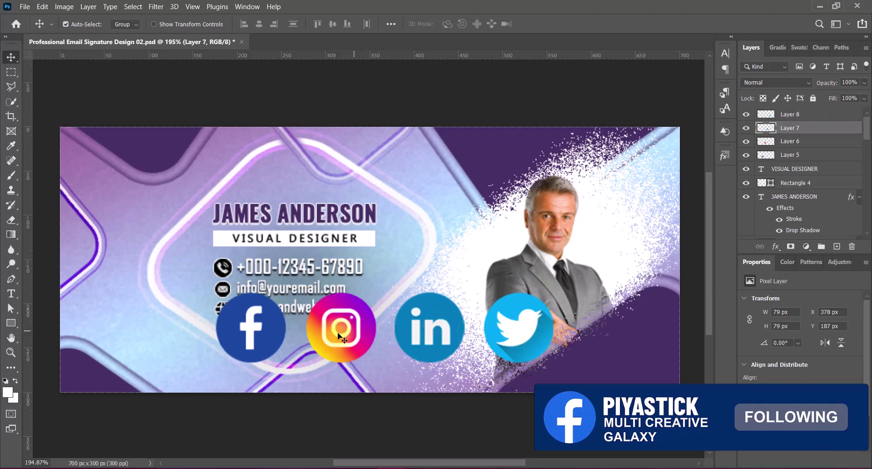
pyautogui.click(341, 335)
pyautogui.hotkey('ctrl', 'g')
pyautogui.hotkey('ctrl', 't')
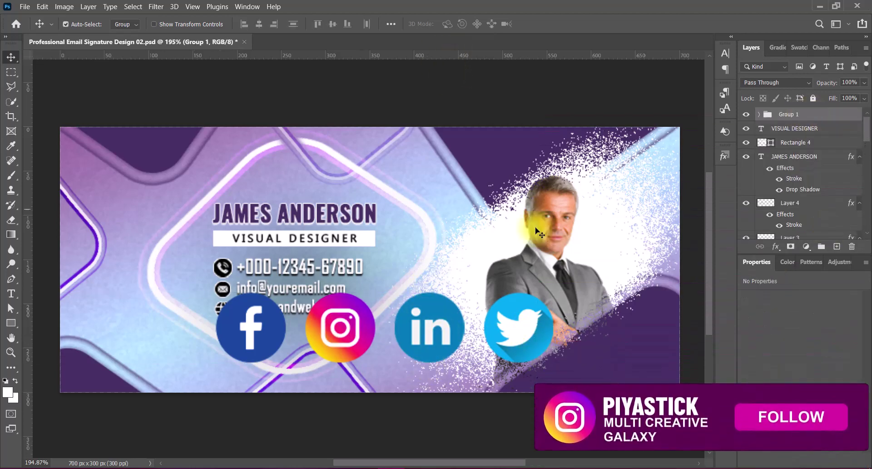
pyautogui.moveTo(555, 362); pyautogui.dragTo(458, 409)
pyautogui.moveTo(384, 400); pyautogui.dragTo(604, 371)
pyautogui.press('Return')
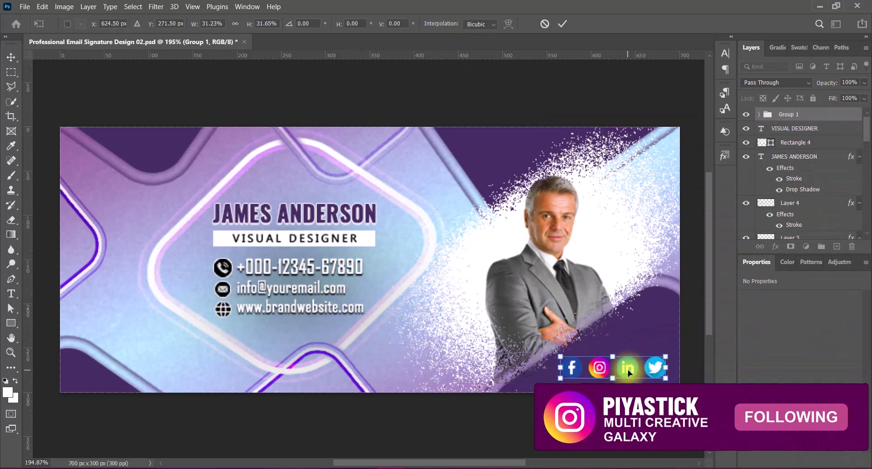
# Step: Add a drop shadow to the social icon group, Group 1
pyautogui.doubleClick(768, 114)
pyautogui.click(458, 283)
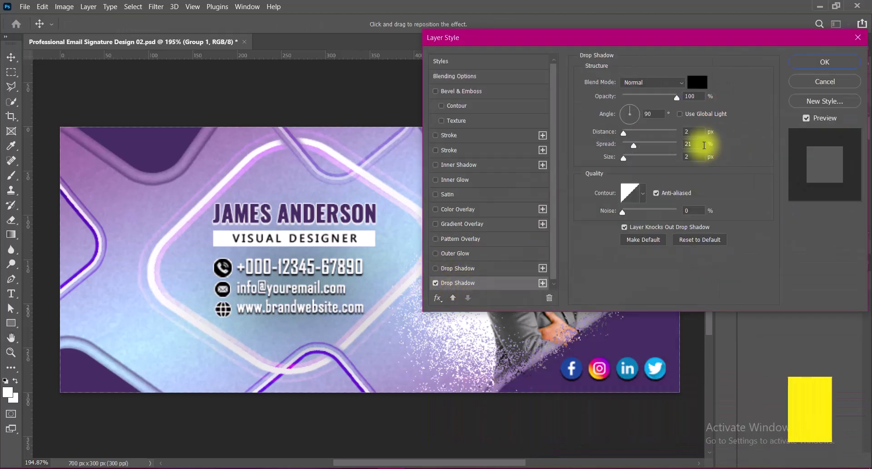
pyautogui.moveTo(705, 142); pyautogui.dragTo(697, 159)
pyautogui.press('Return')
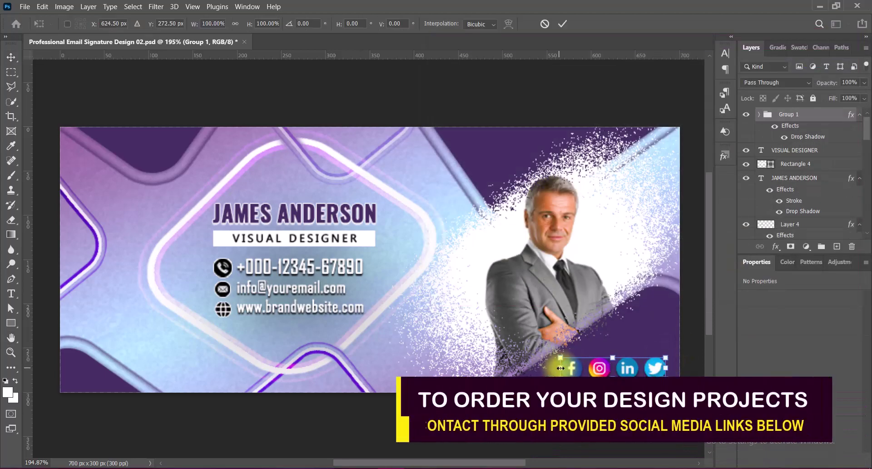
# Step: Paste the PMC GALAXY logo group and position it in the banner's top-left corner
pyautogui.click(625, 437)
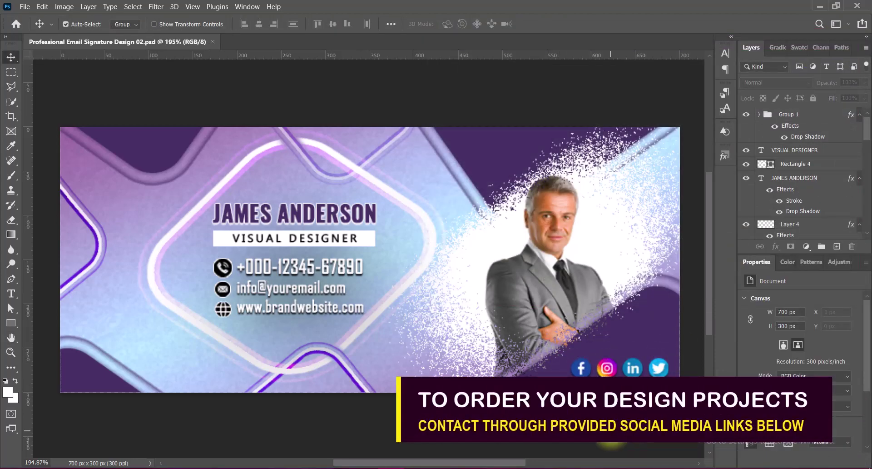
pyautogui.hotkey('ctrl', 'v')
pyautogui.moveTo(200, 122); pyautogui.dragTo(162, 139)
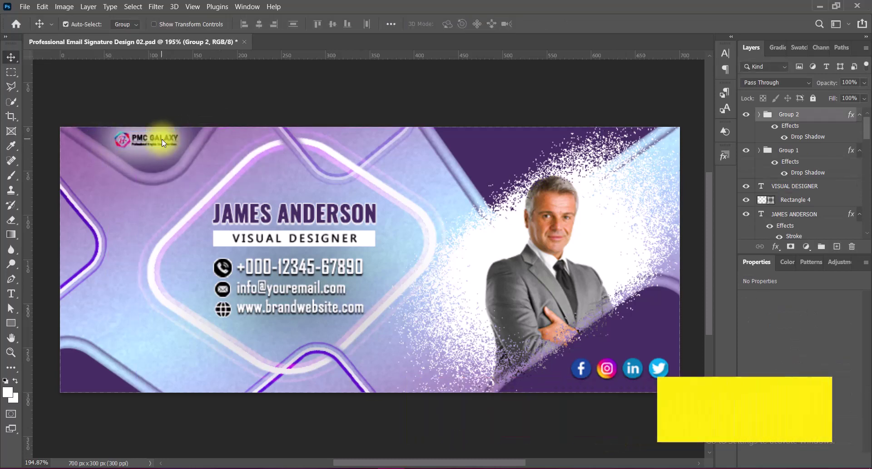
pyautogui.click(759, 114)
pyautogui.doubleClick(770, 150)
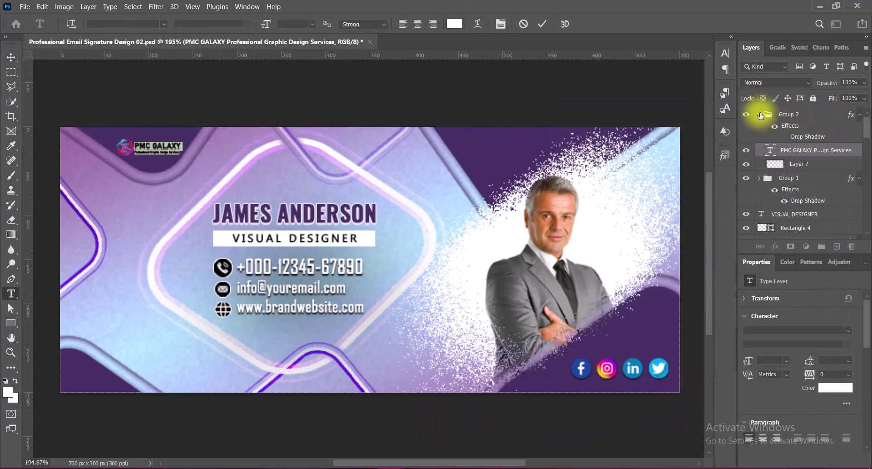
pyautogui.click(762, 116)
pyautogui.hotkey('ctrl', 't')
pyautogui.moveTo(183, 151); pyautogui.dragTo(181, 148)
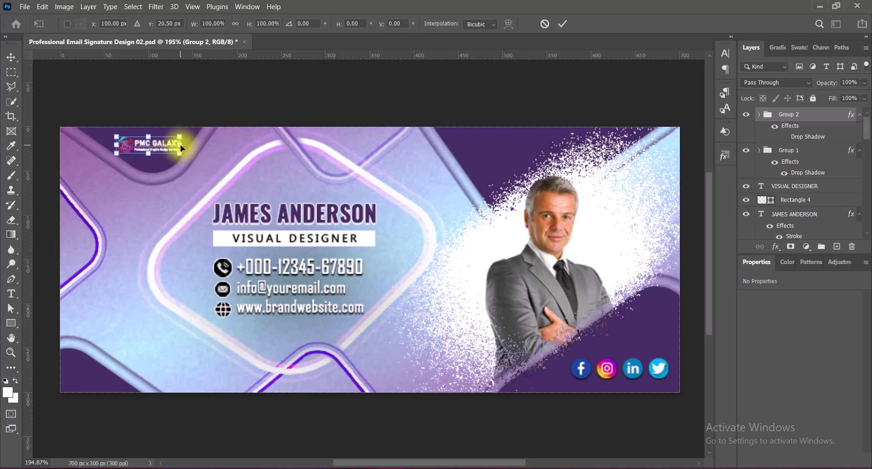
pyautogui.press('Return')
pyautogui.click(458, 95)
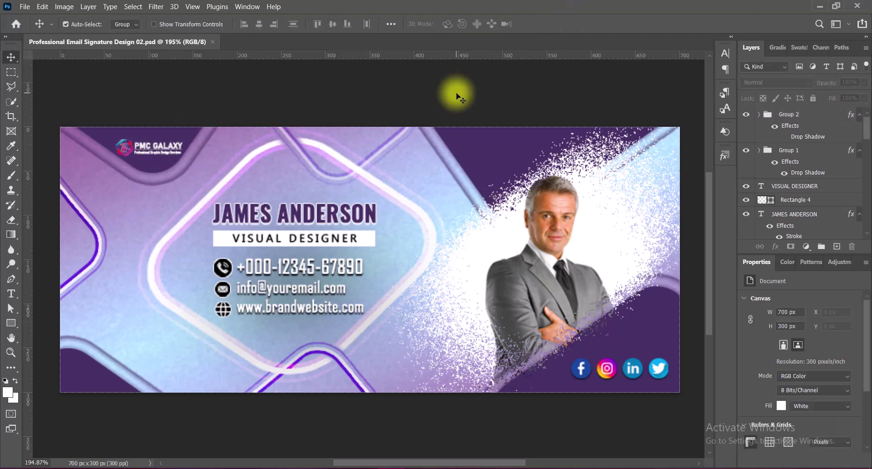
pyautogui.scroll(-2, 449, 259)
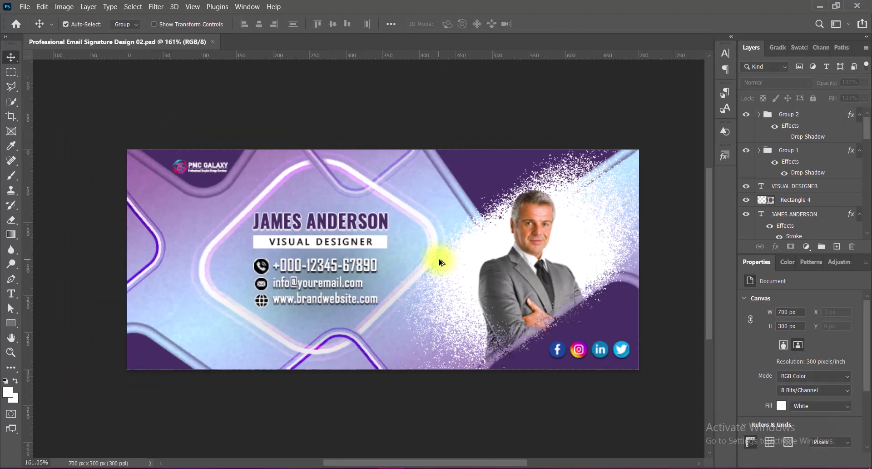
pyautogui.scroll(1, 440, 259)
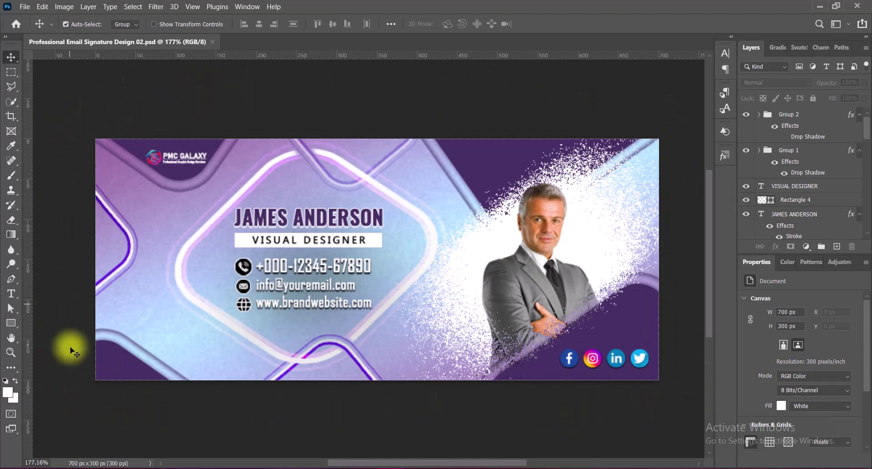
pyautogui.scroll(1, 376, 305)
pyautogui.scroll(1, 376, 312)
pyautogui.scroll(-1, 372, 309)
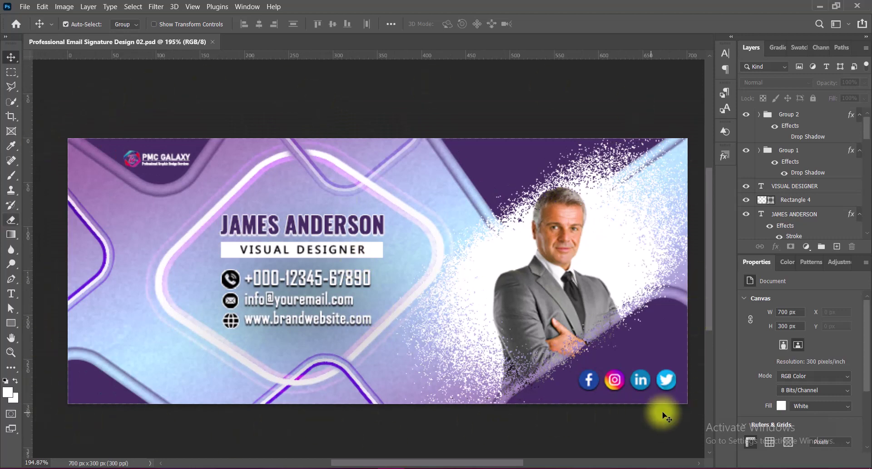
pyautogui.press('z')
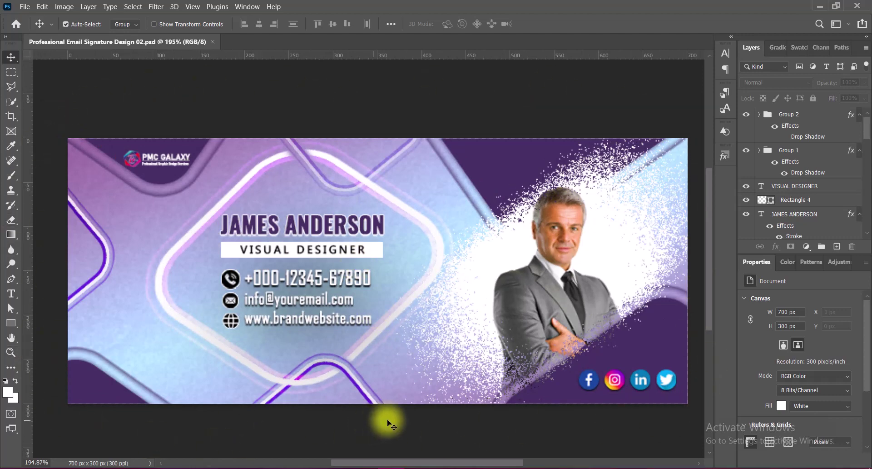
pyautogui.moveTo(444, 432); pyautogui.dragTo(441, 424)
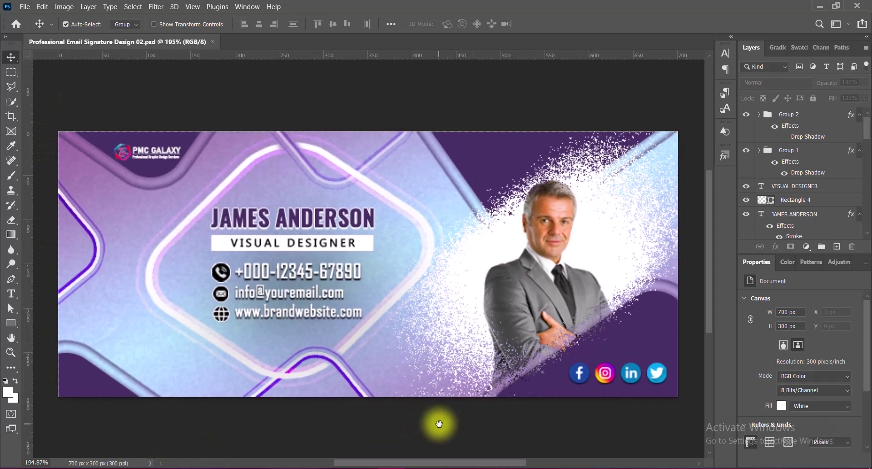
pyautogui.scroll(-1, 381, 273)
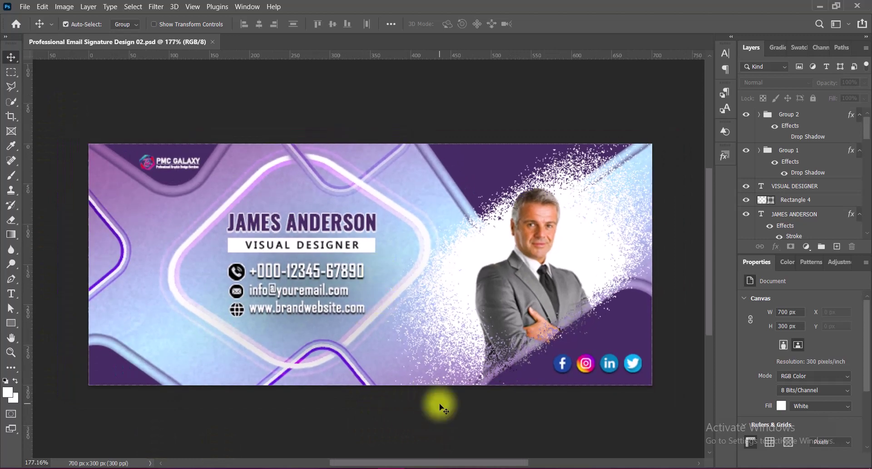